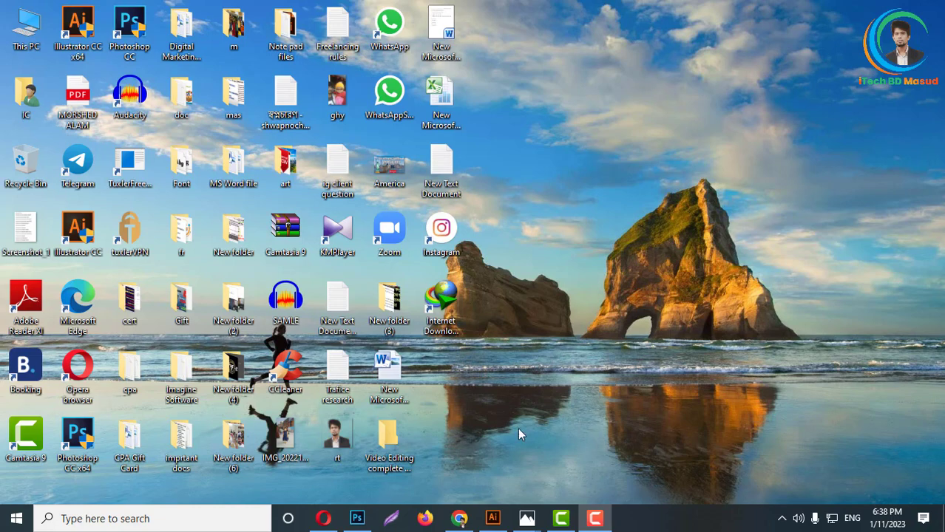
# - Switch to Illustrator and start a new document with its units set to Inches
pyautogui.click(494, 519)
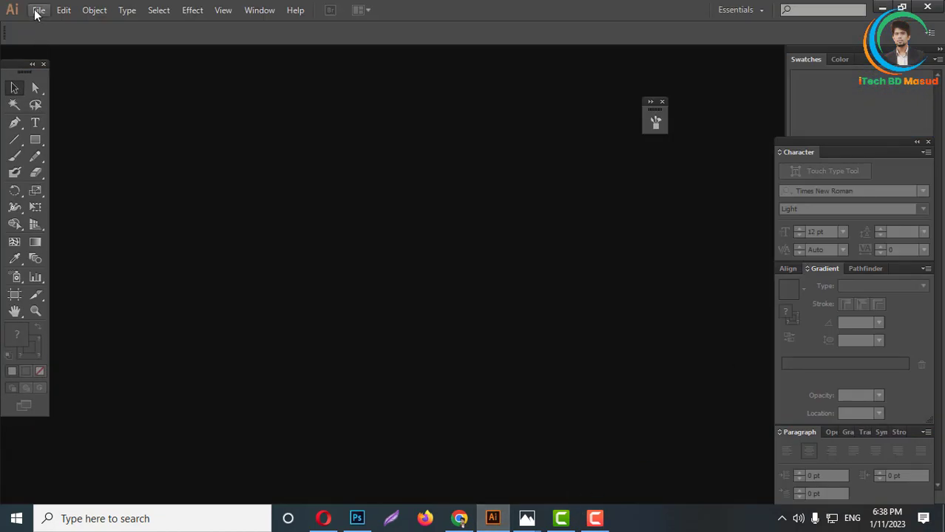
pyautogui.click(37, 10)
pyautogui.click(45, 27)
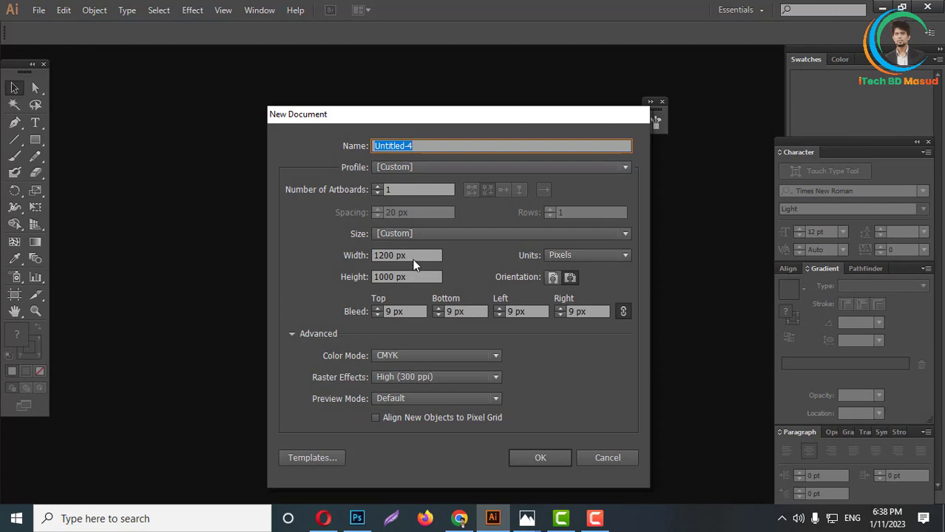
pyautogui.click(577, 256)
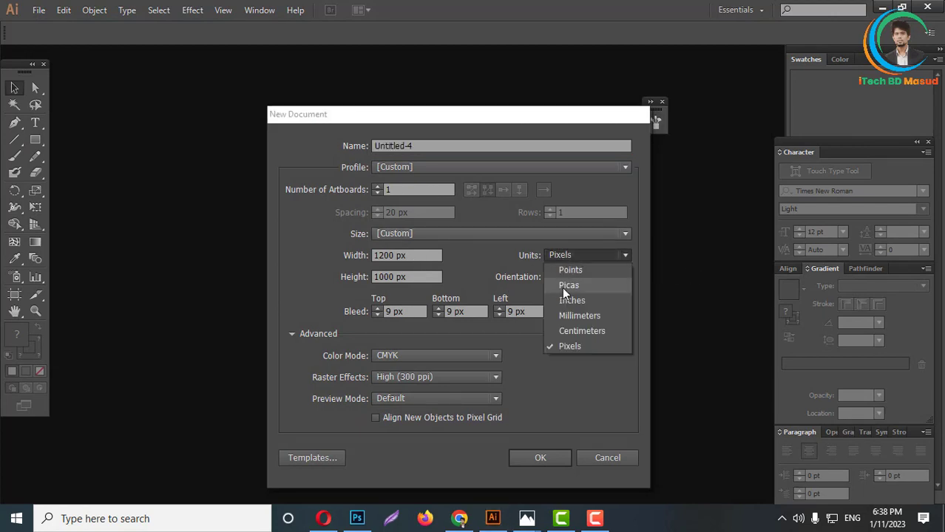
pyautogui.click(580, 301)
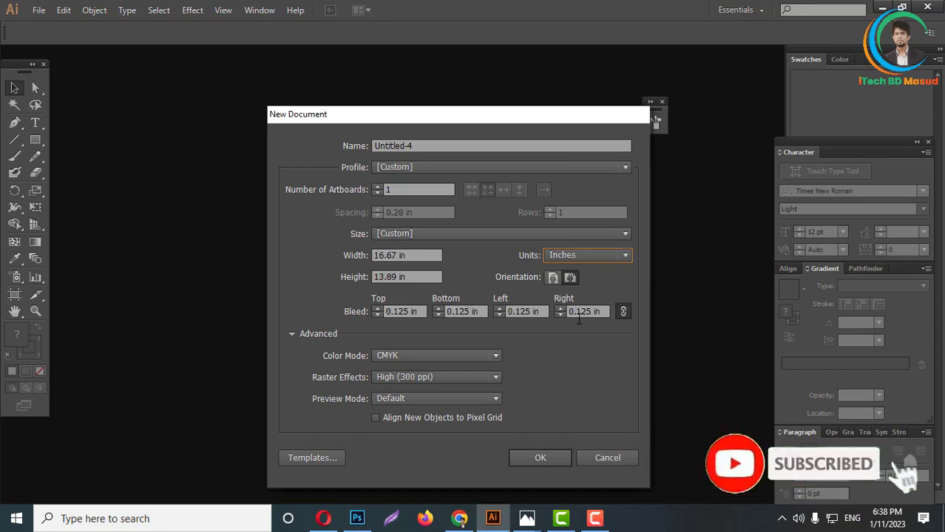
# - Name the new document with the designer's first name and give it 2 artboards laid out in a grid by column
pyautogui.moveTo(418, 146); pyautogui.dragTo(333, 157)
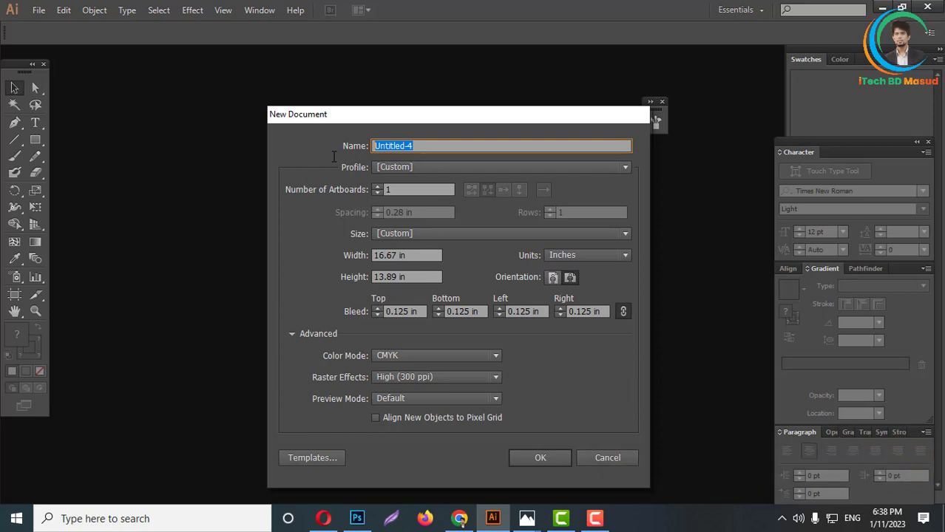
pyautogui.write('Masud')
pyautogui.click(412, 190)
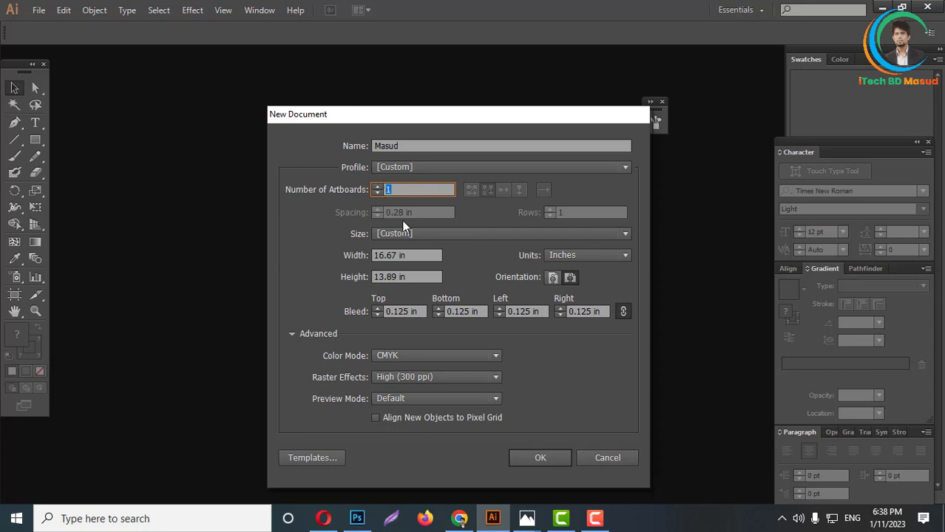
pyautogui.write('2')
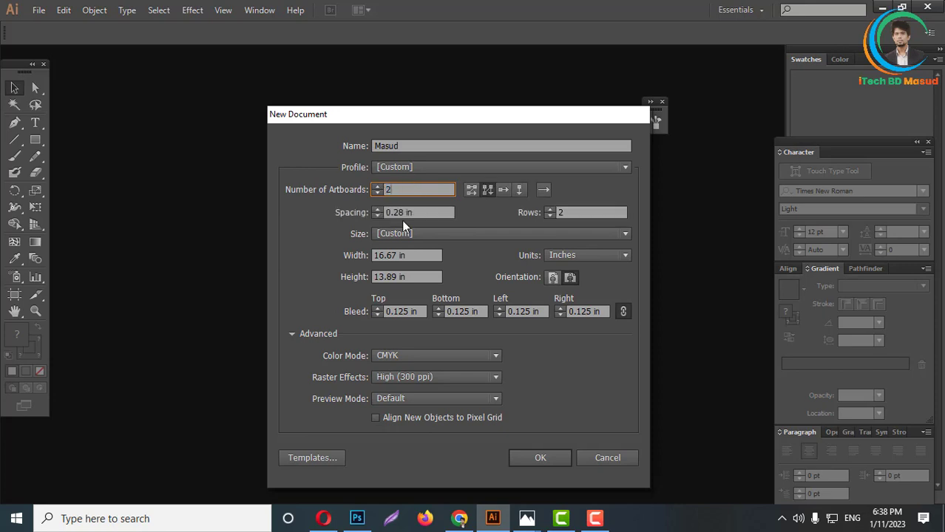
pyautogui.click(488, 191)
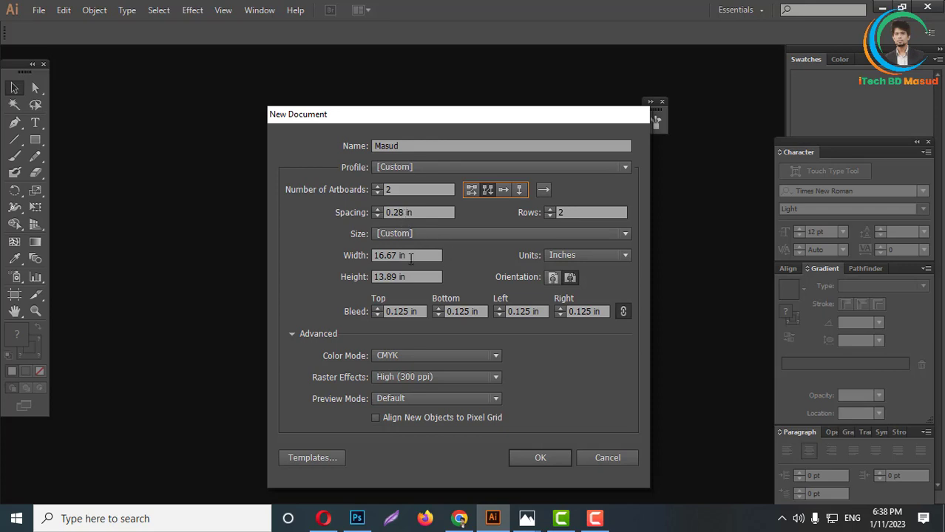
# - Set the artboard size to 3.5 in wide and 2 in high
pyautogui.moveTo(413, 256); pyautogui.dragTo(364, 258)
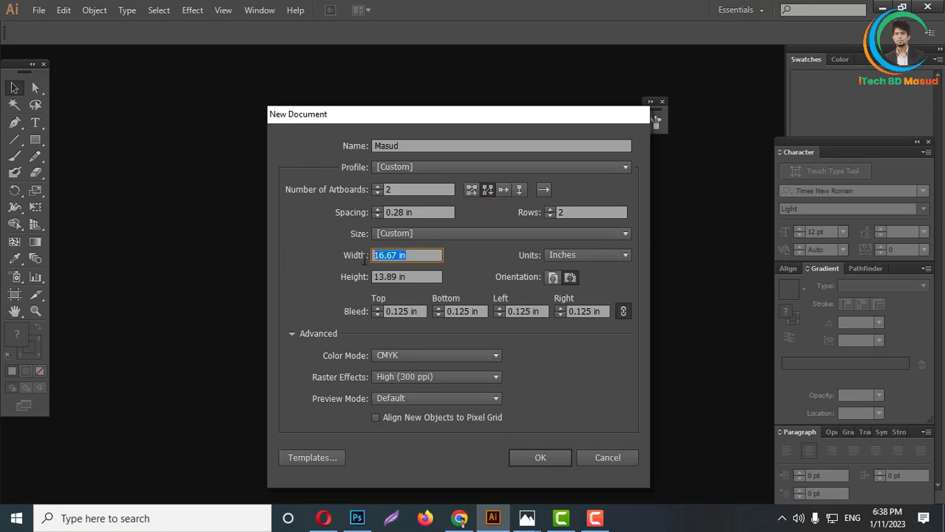
pyautogui.write('3')
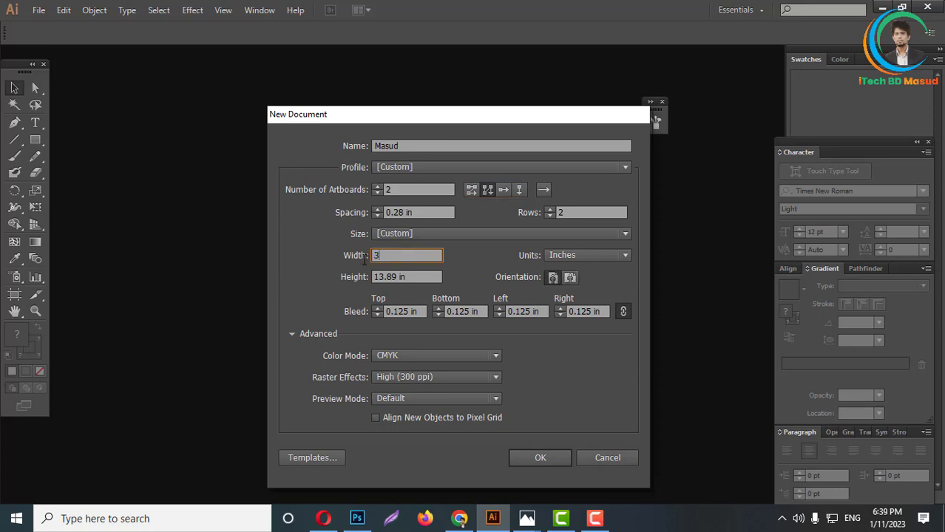
pyautogui.write('.5')
pyautogui.moveTo(411, 277); pyautogui.dragTo(363, 277)
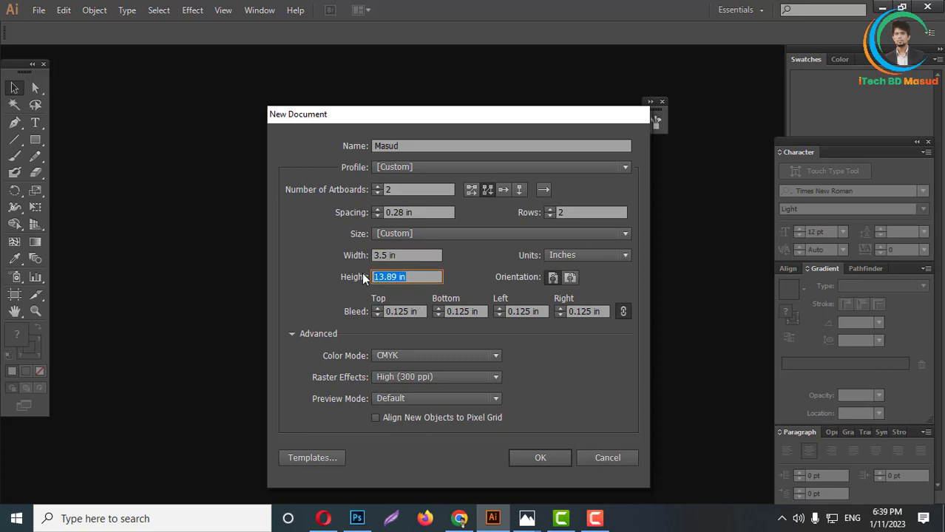
pyautogui.write('2')
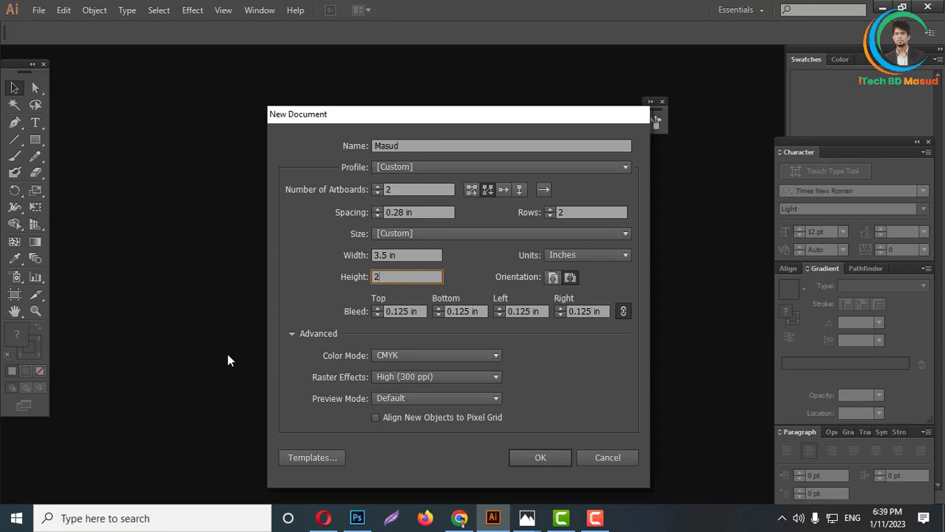
# - Keep CMYK color mode and High (300 ppi) raster effects, set all bleeds to 0 in, and create the document
pyautogui.click(413, 358)
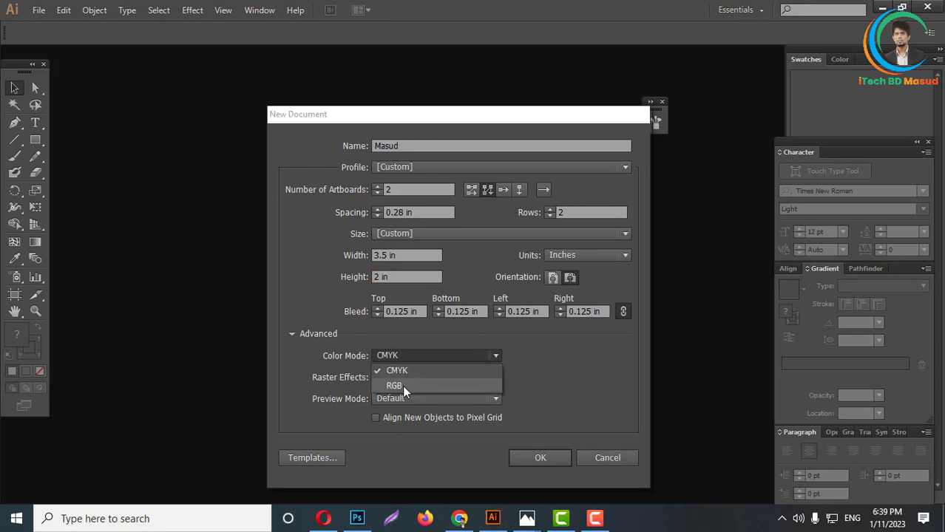
pyautogui.click(432, 359)
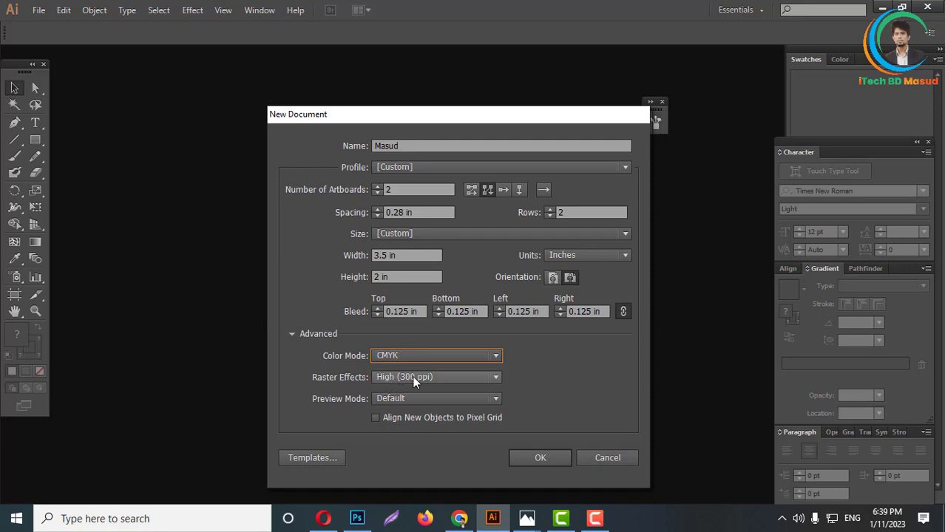
pyautogui.click(409, 377)
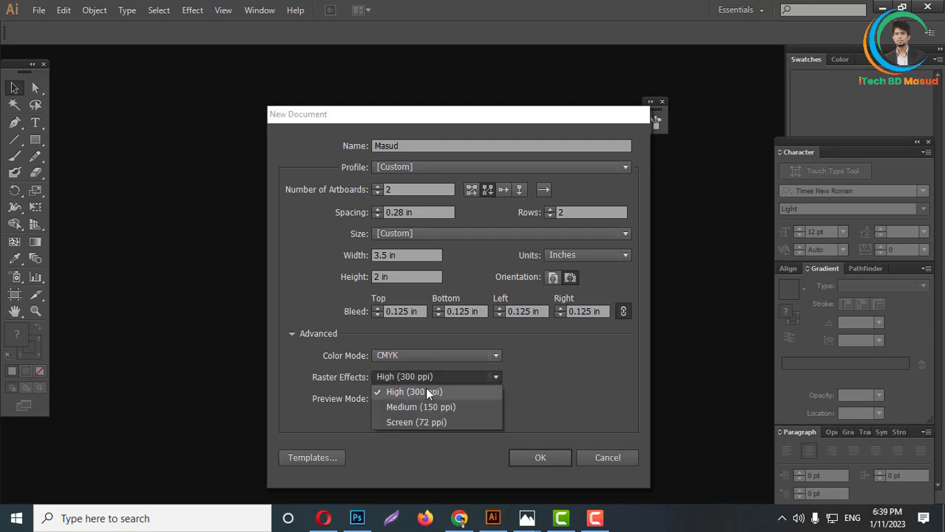
pyautogui.click(417, 392)
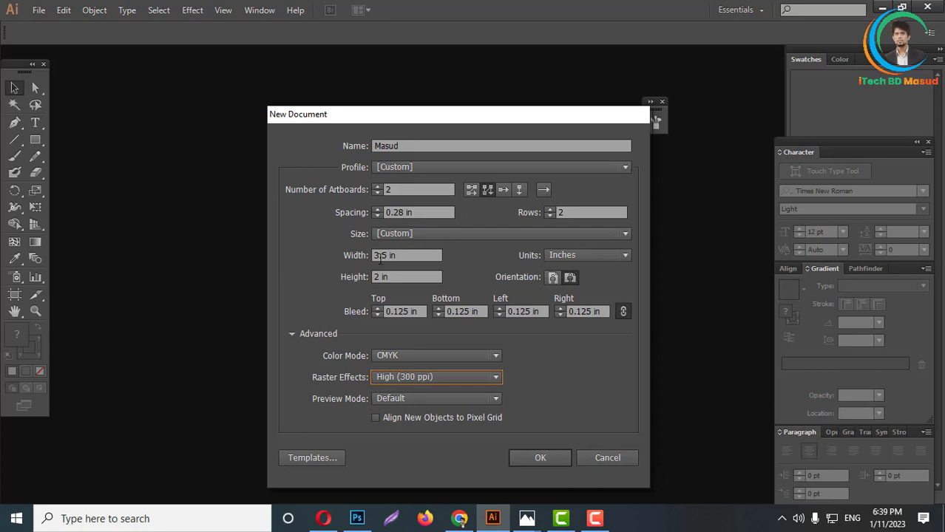
pyautogui.click(377, 314)
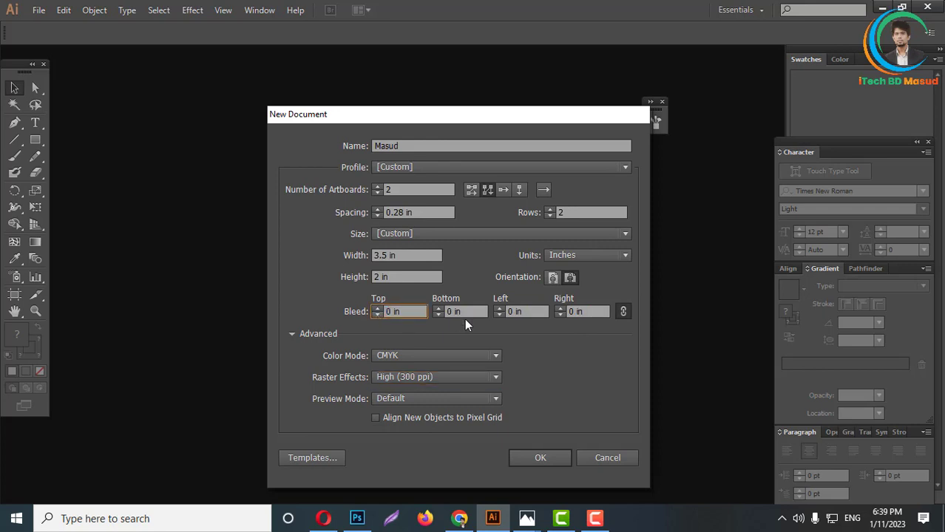
pyautogui.click(542, 458)
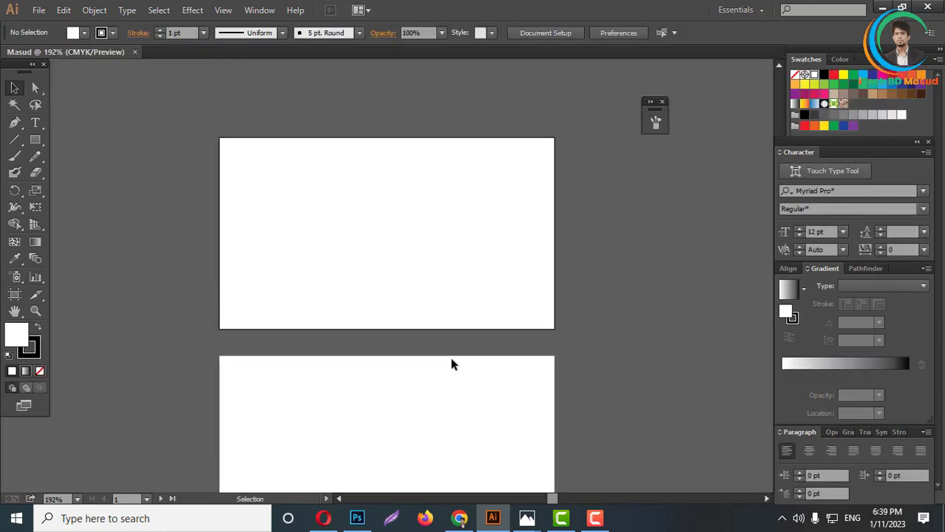
# - Draw a rectangle covering the entire first artboard and fill it with black
pyautogui.scroll(1, 455, 344)
pyautogui.scroll(-3, 458, 372)
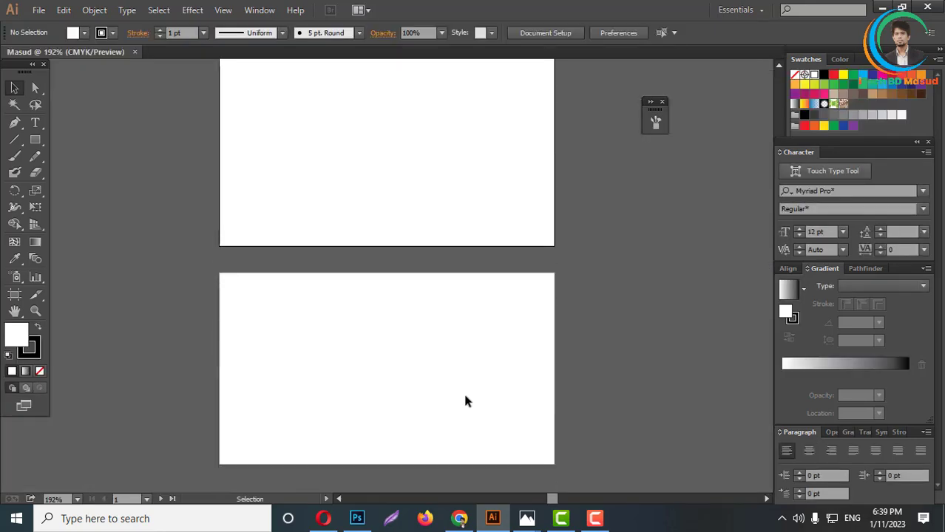
pyautogui.scroll(2, 466, 396)
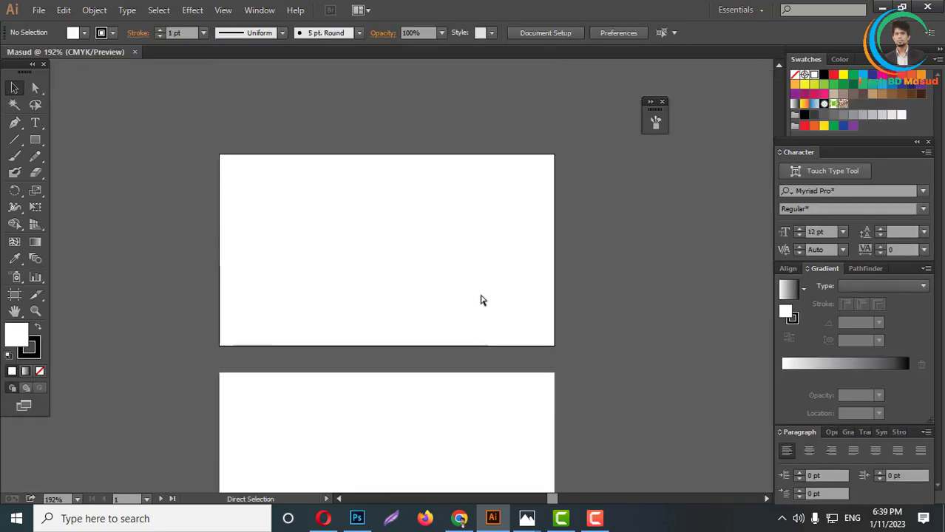
pyautogui.hscroll(1, 481, 300)
pyautogui.scroll(1, 535, 318)
pyautogui.scroll(-2, 514, 355)
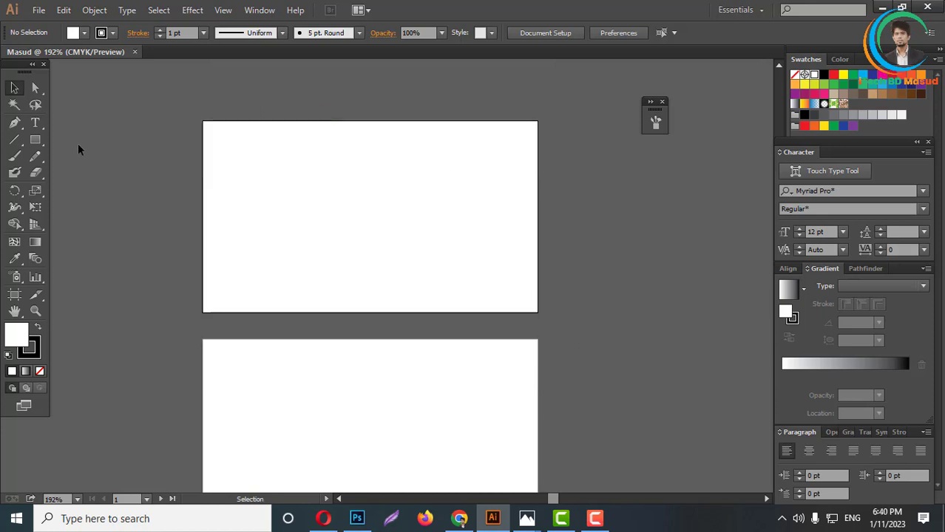
pyautogui.moveTo(38, 144); pyautogui.dragTo(86, 140)
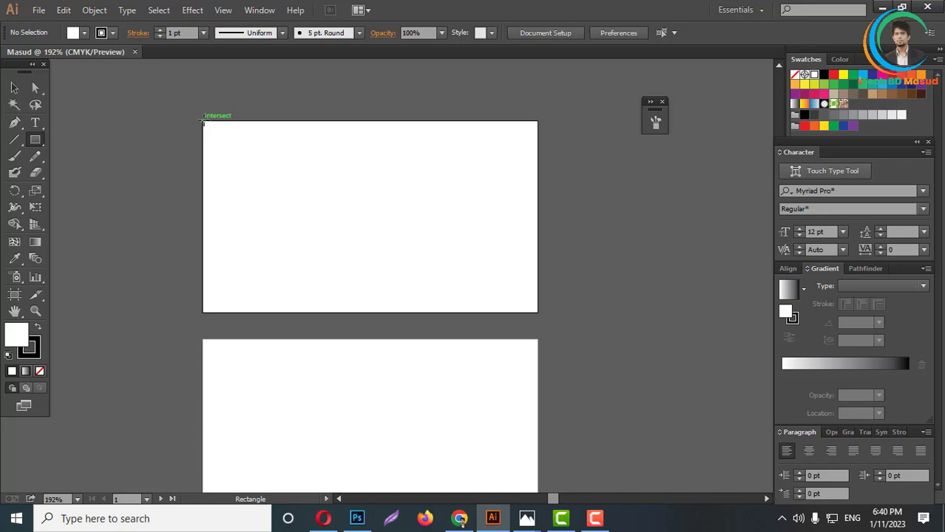
pyautogui.moveTo(203, 121); pyautogui.dragTo(538, 313)
pyautogui.scroll(-1, 466, 281)
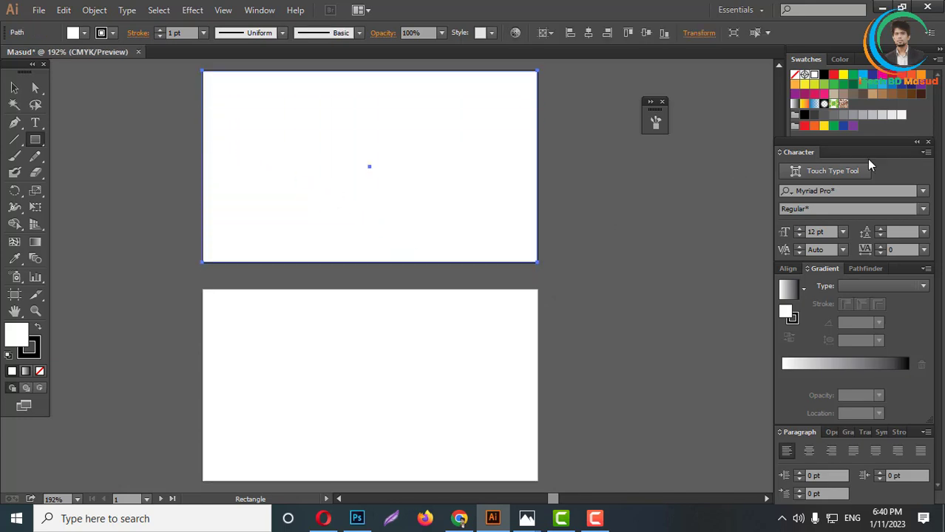
pyautogui.click(824, 75)
pyautogui.scroll(1, 499, 212)
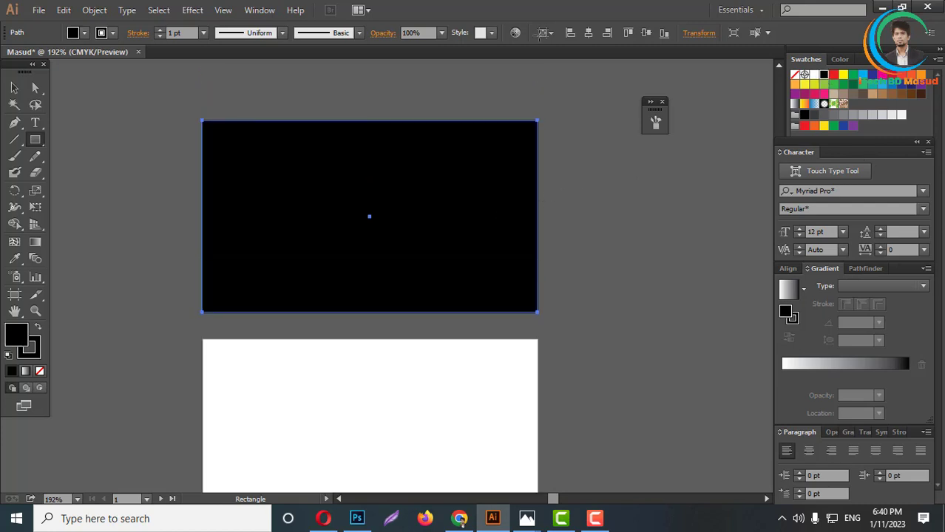
pyautogui.click(15, 88)
pyautogui.click(613, 238)
pyautogui.moveTo(431, 222); pyautogui.dragTo(427, 255)
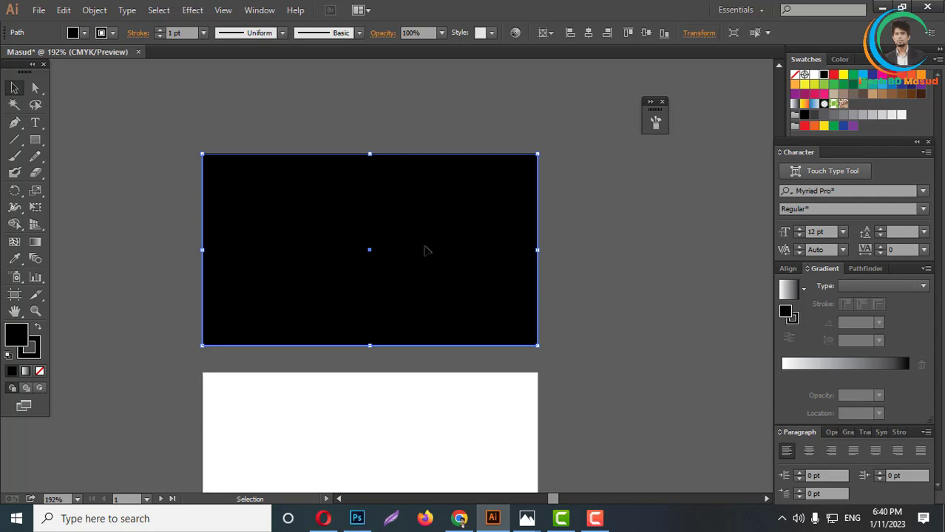
pyautogui.scroll(-2, 499, 256)
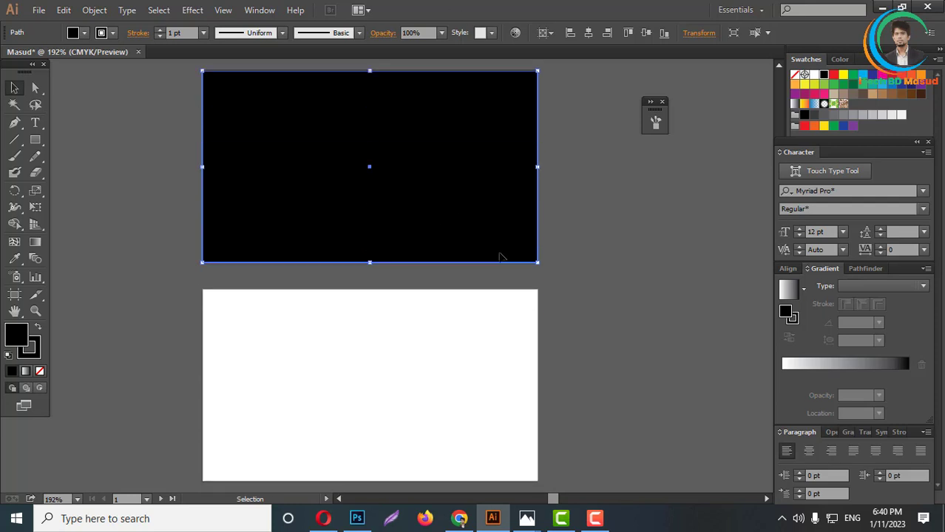
pyautogui.scroll(1, 499, 256)
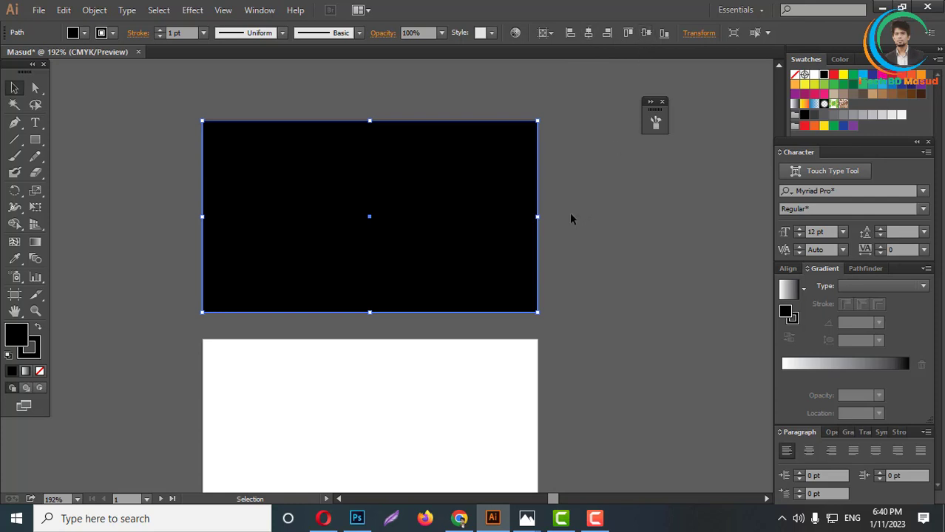
pyautogui.click(152, 186)
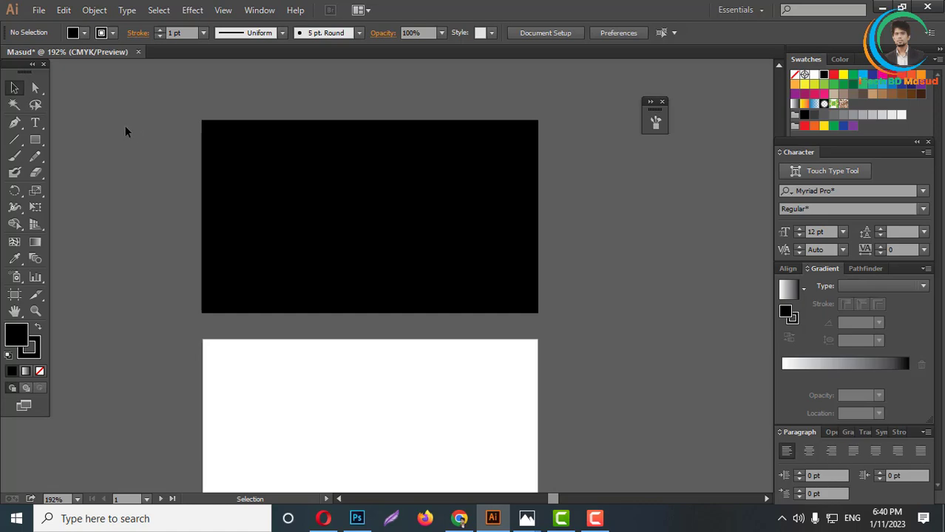
# - Search the Ai Files folder for "ds" and open the file ds
pyautogui.click(40, 13)
pyautogui.click(57, 55)
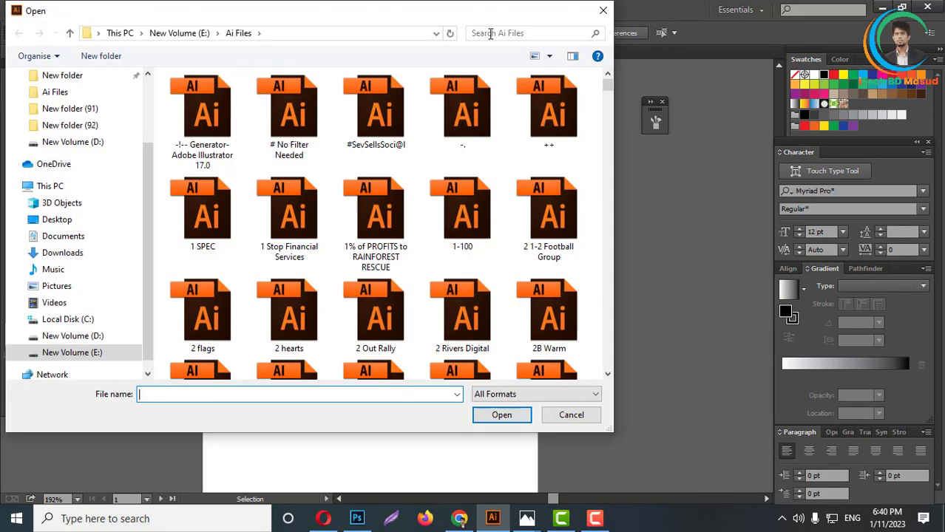
pyautogui.click(489, 33)
pyautogui.write('d')
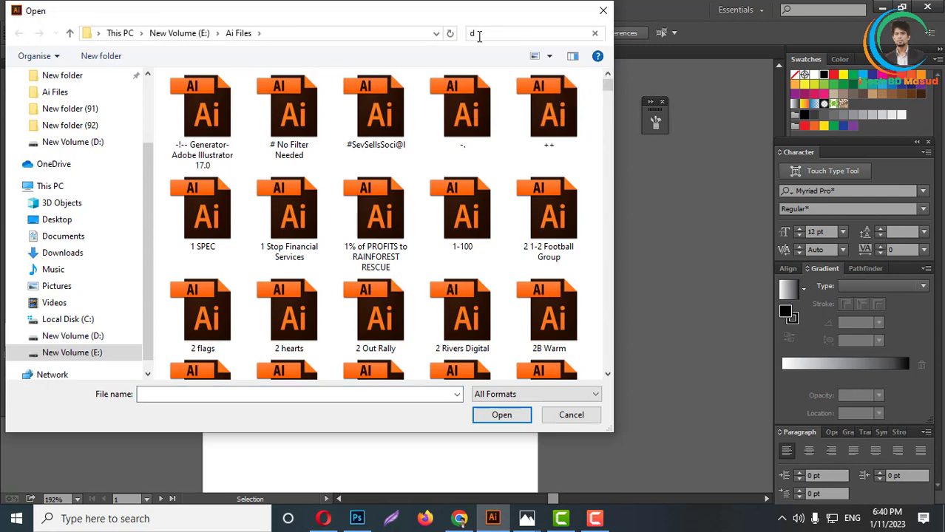
pyautogui.write('s')
pyautogui.click(279, 148)
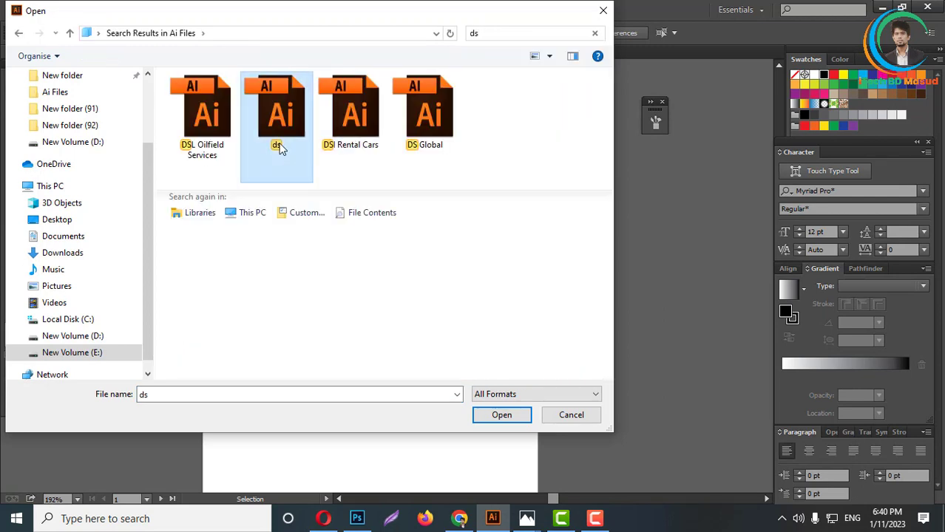
pyautogui.doubleClick(280, 146)
# - Examine the QR code, the logo, and the name and contact details in the opened file
pyautogui.scroll(1, 562, 244)
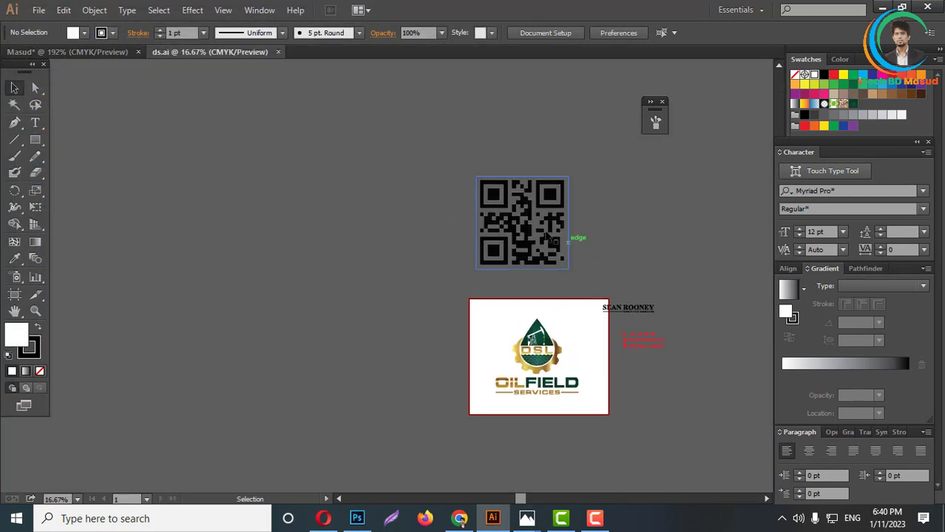
pyautogui.scroll(-2, 568, 235)
pyautogui.scroll(3, 488, 245)
pyautogui.scroll(-2, 570, 255)
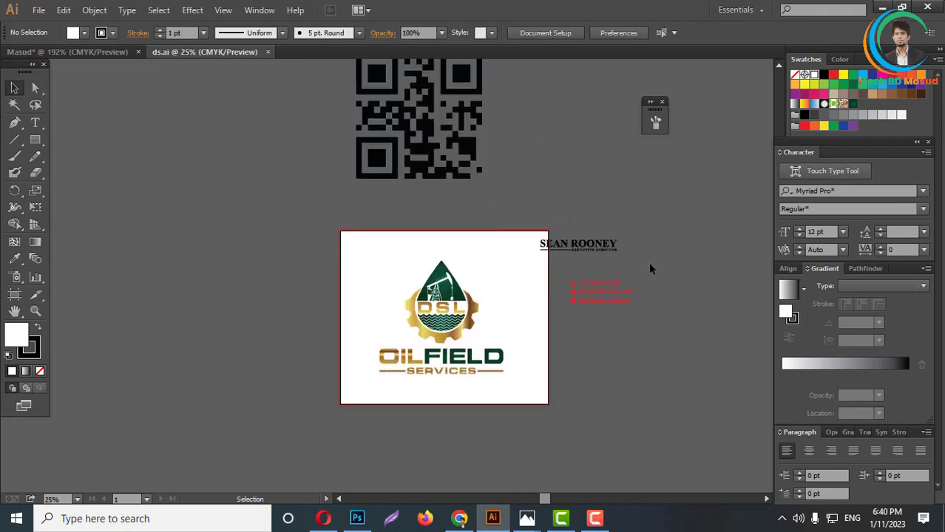
pyautogui.scroll(3, 628, 262)
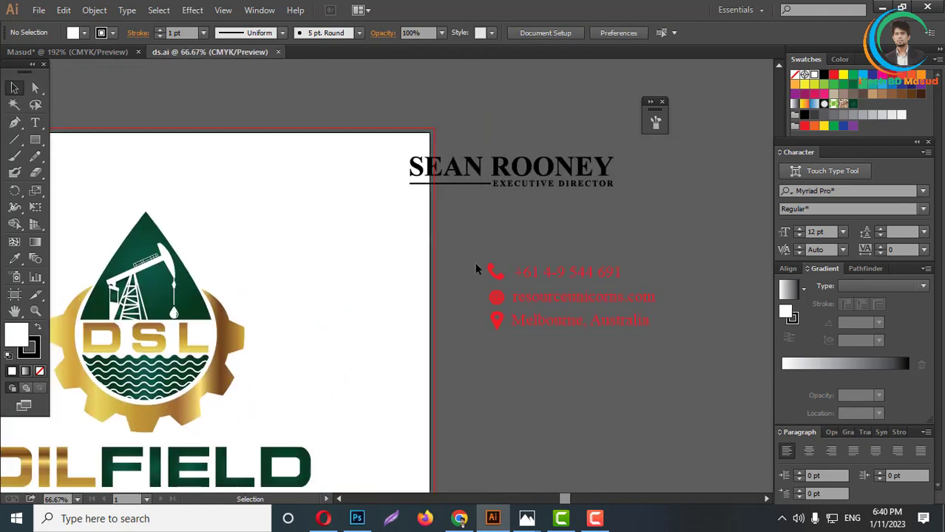
pyautogui.scroll(-3, 468, 252)
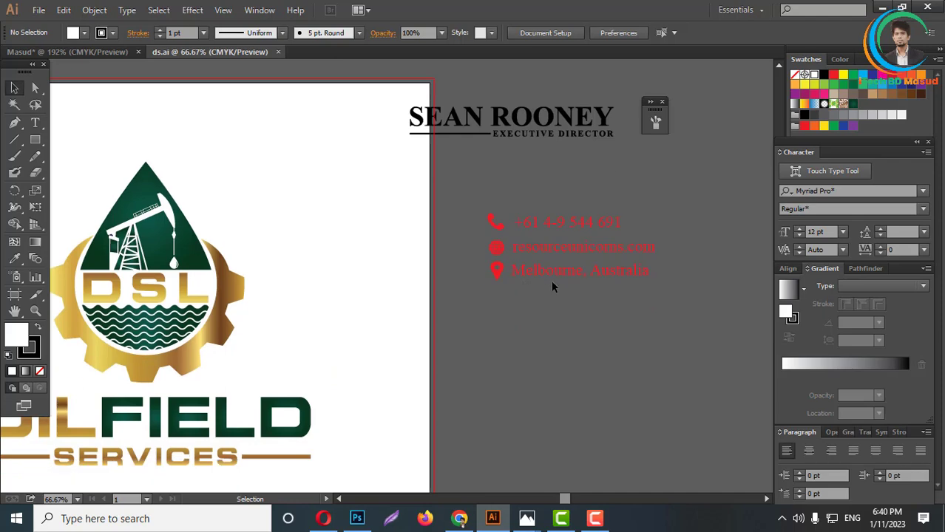
# - Copy the QR code, logo, name and contact details from ds.ai into the business card document
pyautogui.scroll(-3, 601, 244)
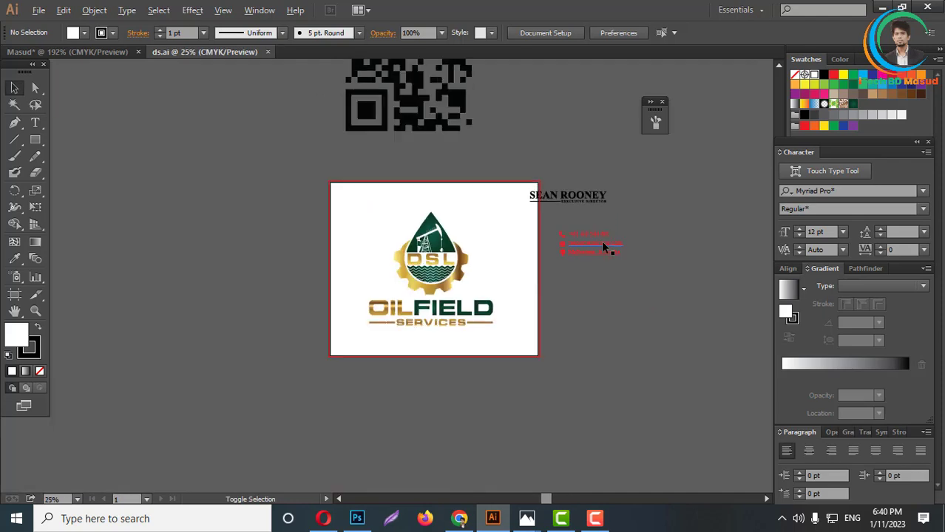
pyautogui.scroll(3, 444, 282)
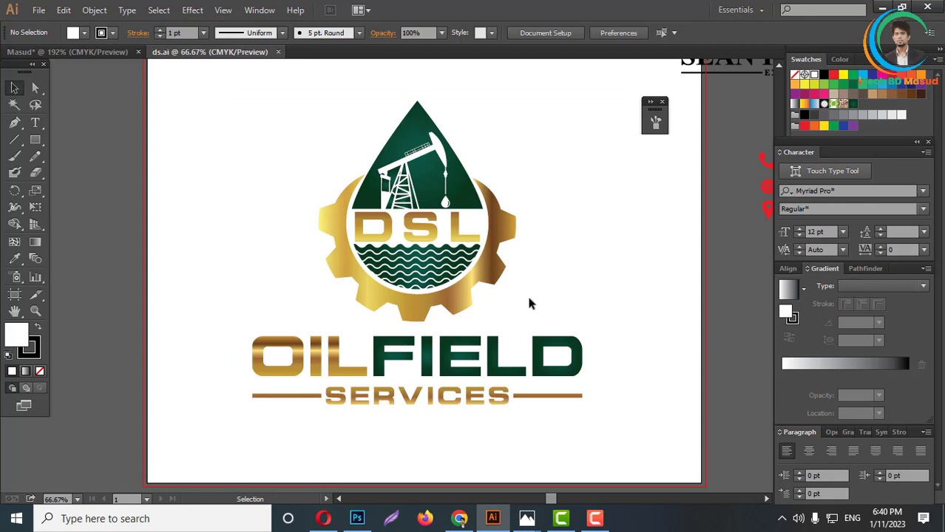
pyautogui.scroll(1, 528, 304)
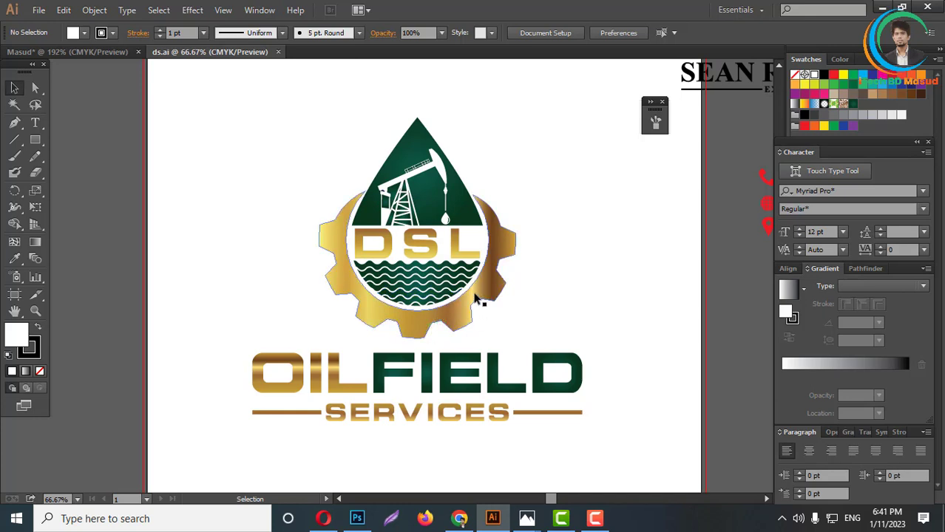
pyautogui.click(94, 50)
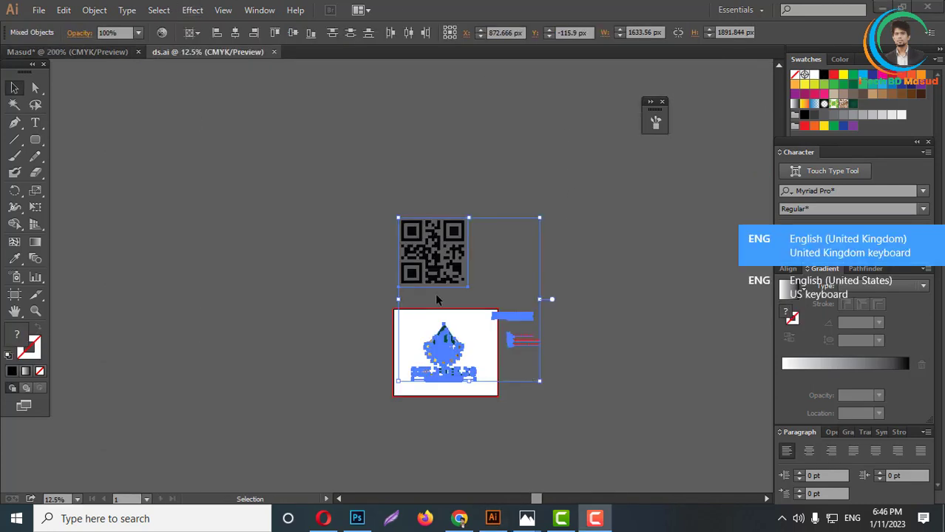
pyautogui.moveTo(437, 366); pyautogui.dragTo(97, 56)
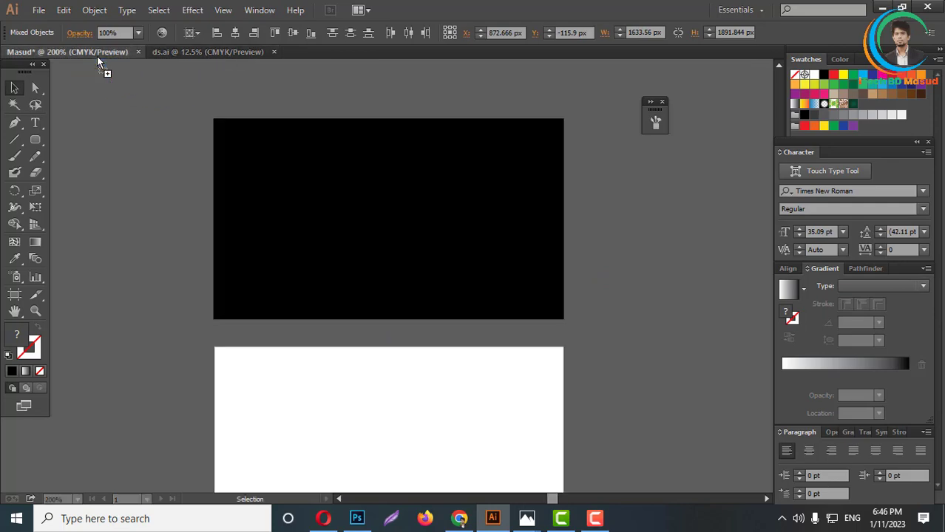
pyautogui.moveTo(744, 287); pyautogui.dragTo(743, 285)
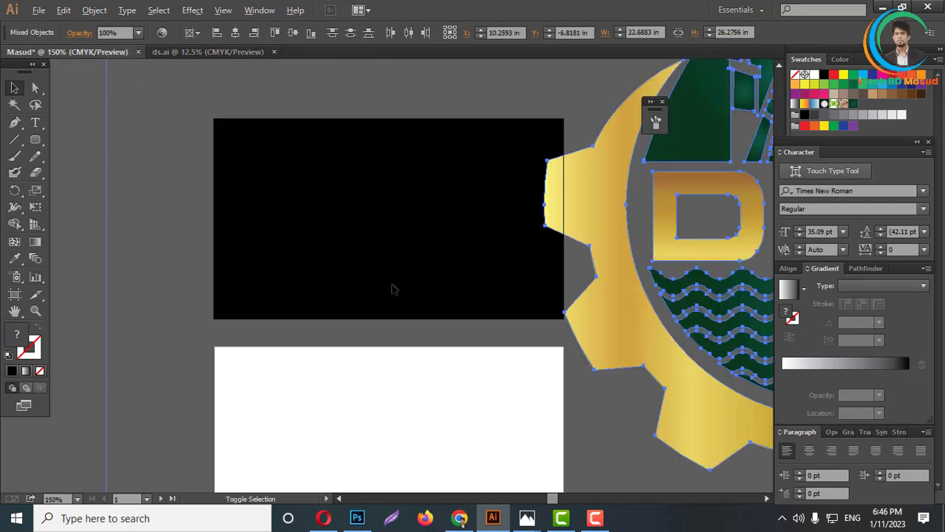
# - Scale all the copied artwork down together to about 3.47 x 4.01 in and place it beside the artboards
pyautogui.scroll(-4, 393, 284)
pyautogui.scroll(-2, 355, 307)
pyautogui.scroll(-1, 355, 313)
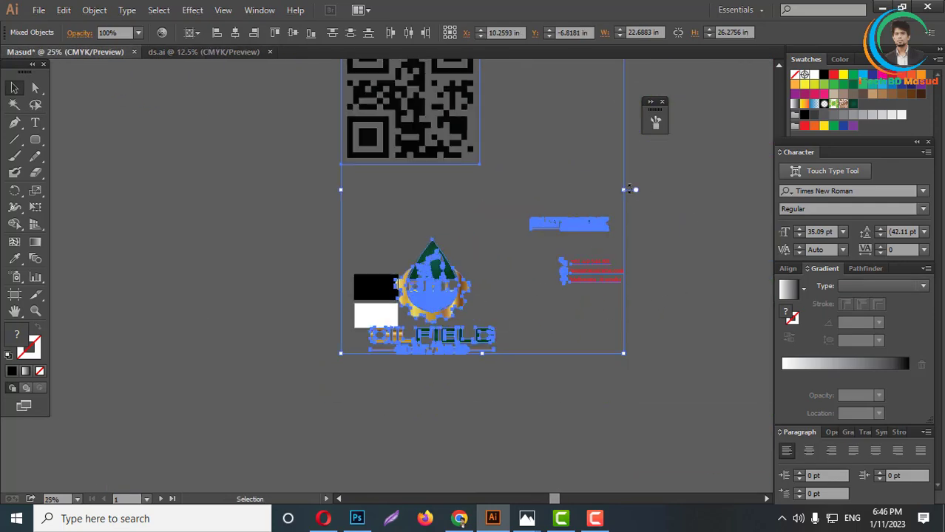
pyautogui.click(625, 194)
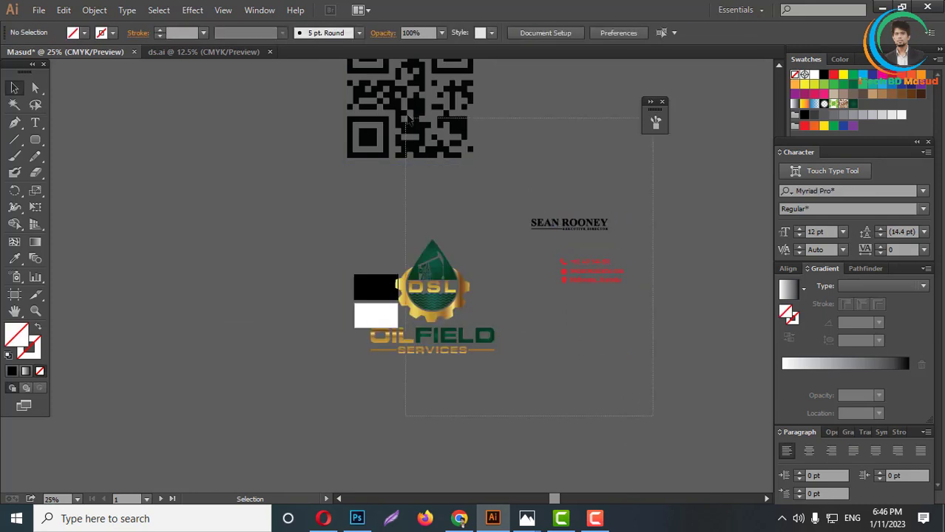
pyautogui.hotkey('ctrl', 'a')
pyautogui.moveTo(626, 191); pyautogui.dragTo(392, 390)
pyautogui.scroll(1, 457, 214)
pyautogui.scroll(-1, 503, 217)
pyautogui.scroll(-1, 545, 292)
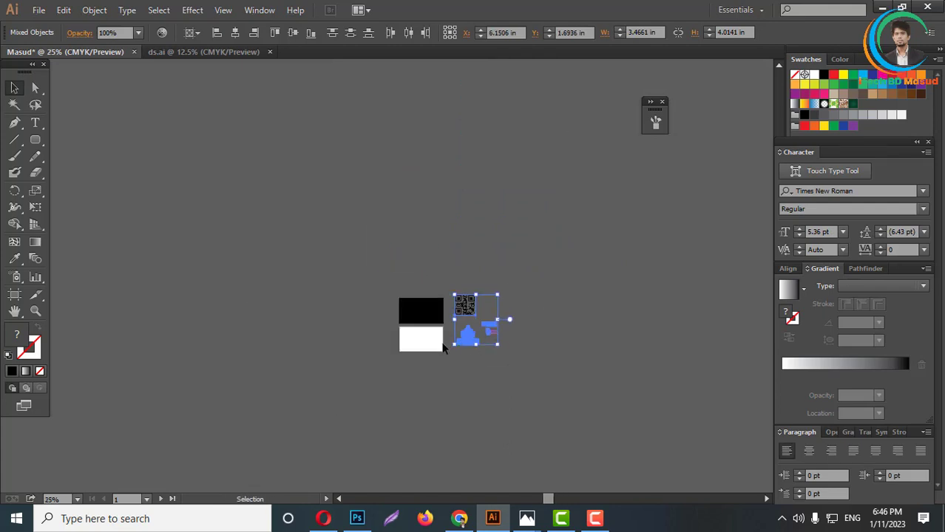
pyautogui.scroll(3, 443, 349)
pyautogui.click(497, 389)
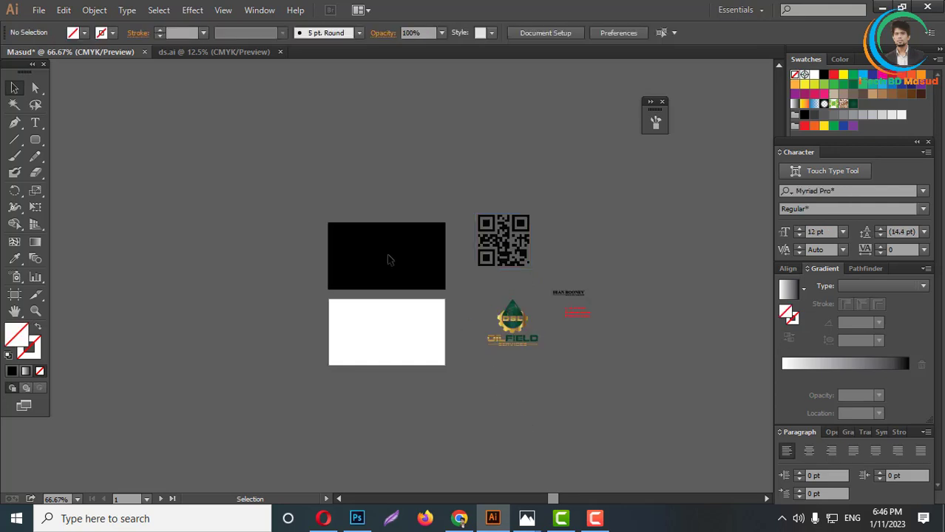
pyautogui.scroll(3, 390, 260)
pyautogui.scroll(1, 382, 321)
pyautogui.scroll(-2, 403, 276)
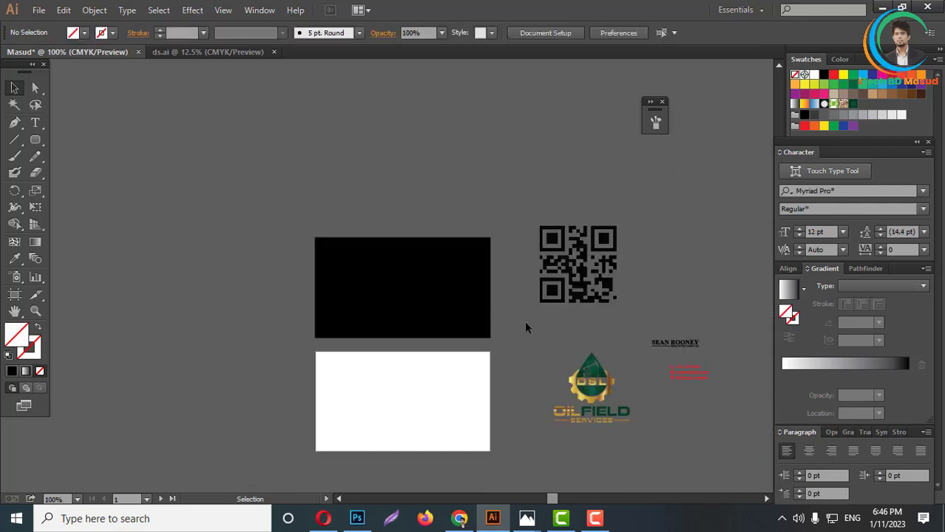
pyautogui.scroll(-1, 545, 333)
pyautogui.scroll(1, 474, 333)
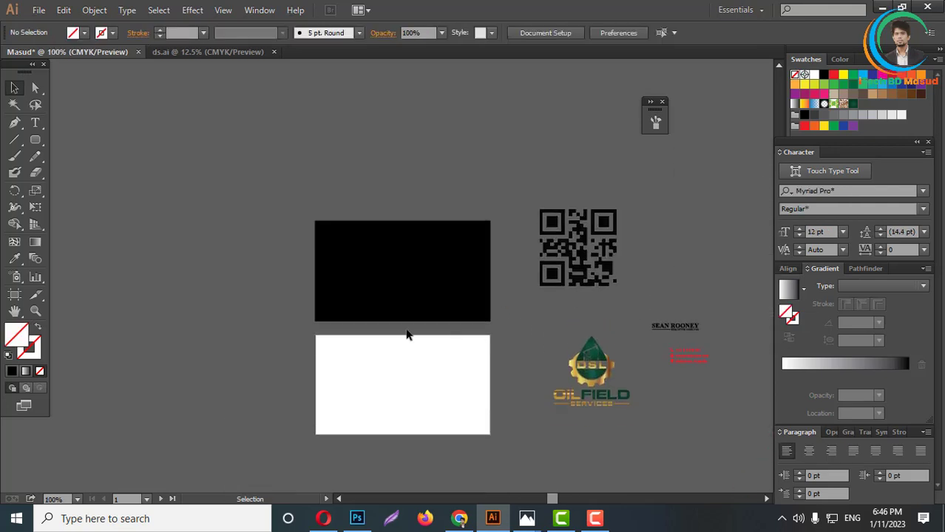
pyautogui.scroll(1, 400, 311)
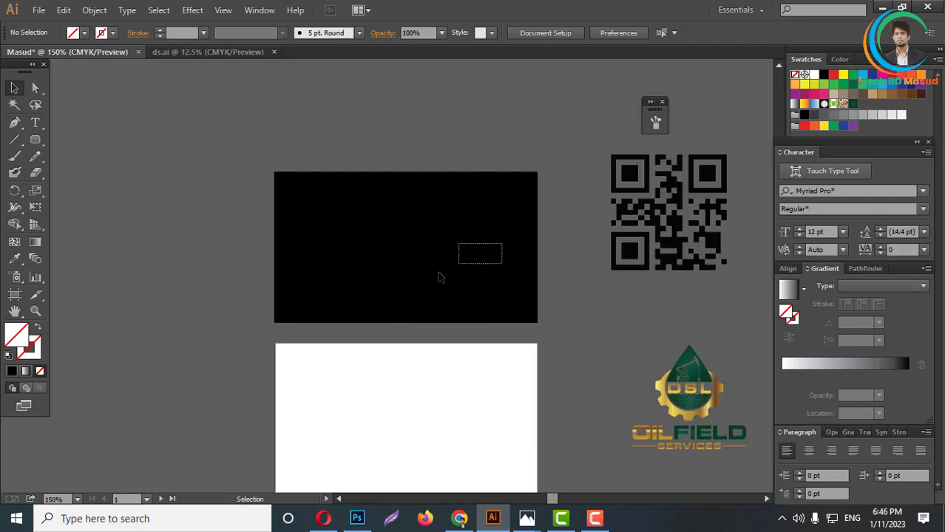
pyautogui.scroll(2, 345, 224)
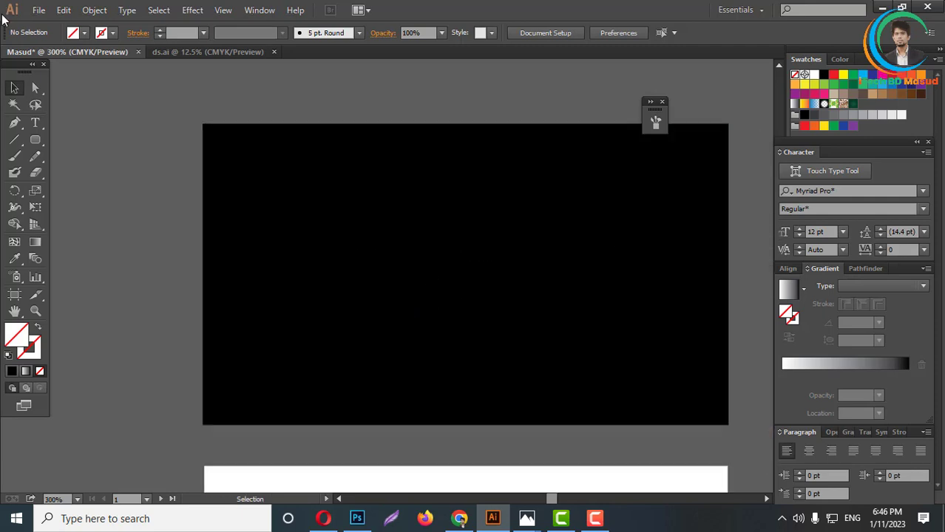
pyautogui.scroll(-1, 298, 228)
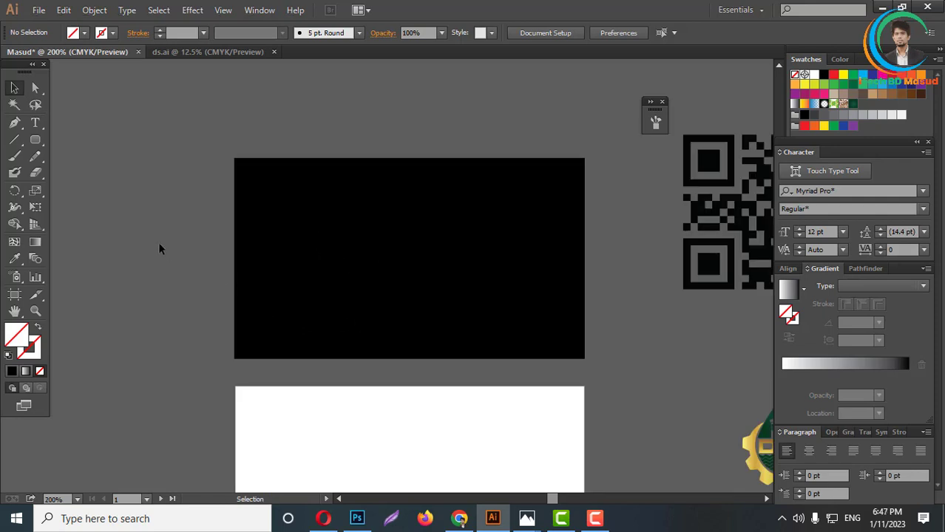
# - Try to draw a rectangle freehand over the black first artboard
pyautogui.moveTo(36, 141); pyautogui.dragTo(85, 138)
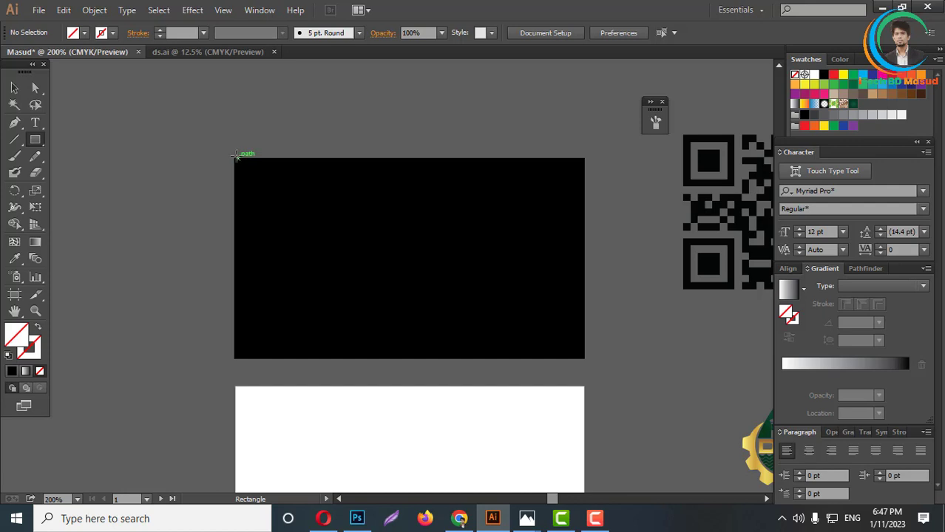
pyautogui.moveTo(235, 156); pyautogui.dragTo(515, 322)
pyautogui.hotkey('ctrl', 'z')
pyautogui.moveTo(234, 156); pyautogui.dragTo(584, 358)
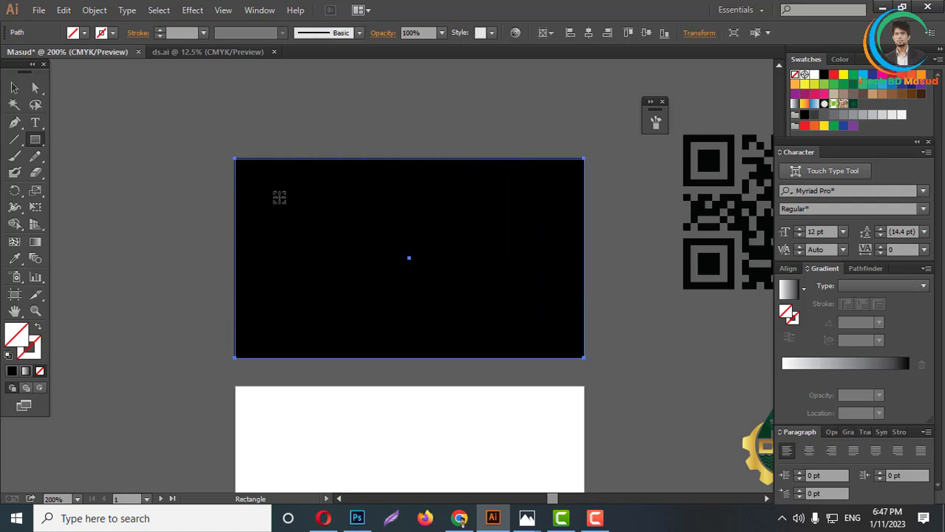
pyautogui.scroll(7, 247, 167)
pyautogui.hotkey('ctrl', 'shift', 'a')
pyautogui.scroll(-6, 198, 136)
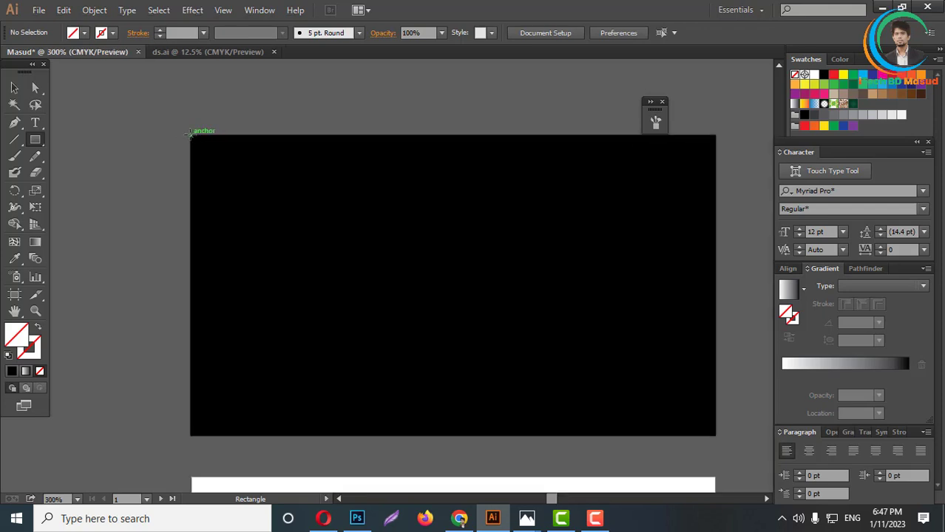
pyautogui.moveTo(191, 135); pyautogui.dragTo(551, 374)
pyautogui.hotkey('ctrl', 'z')
# - Create a 3.5 x 2 in rectangle and center it horizontally and vertically on the first artboard
pyautogui.click(390, 228)
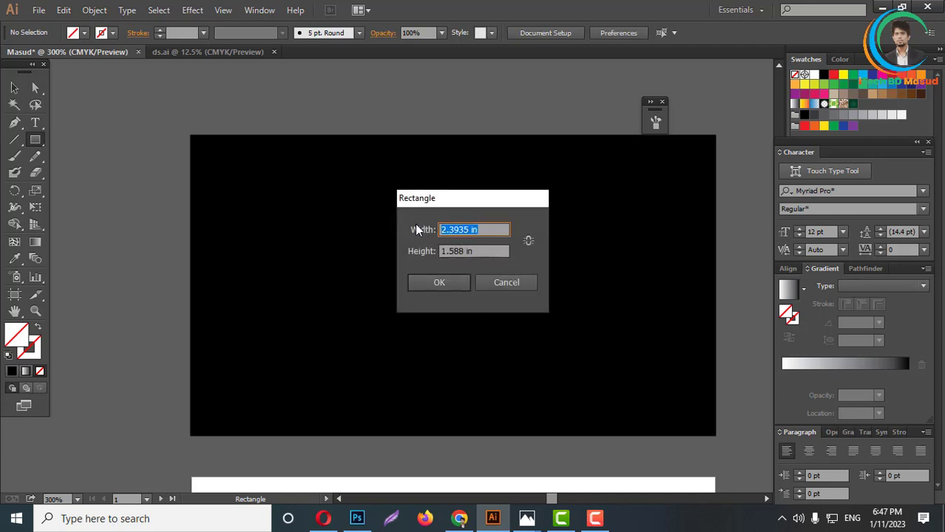
pyautogui.write('3.5')
pyautogui.press('Tab')
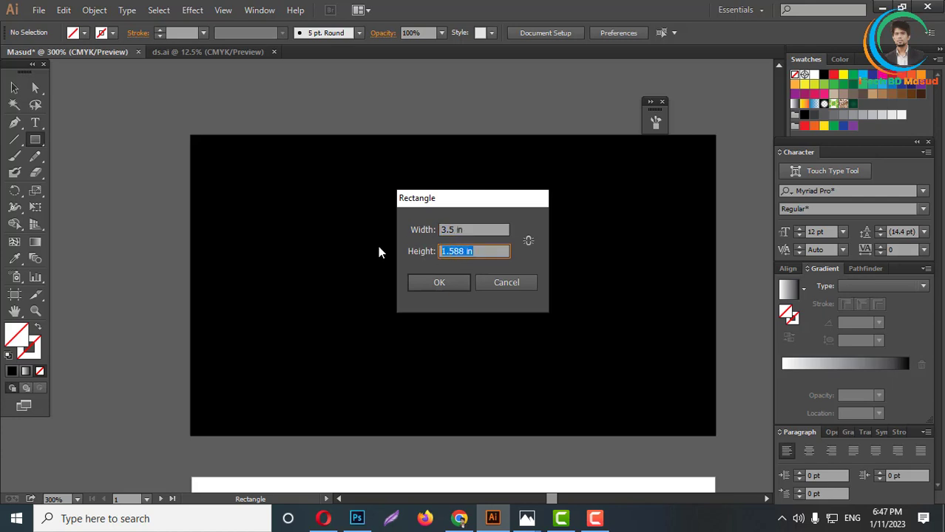
pyautogui.write('2')
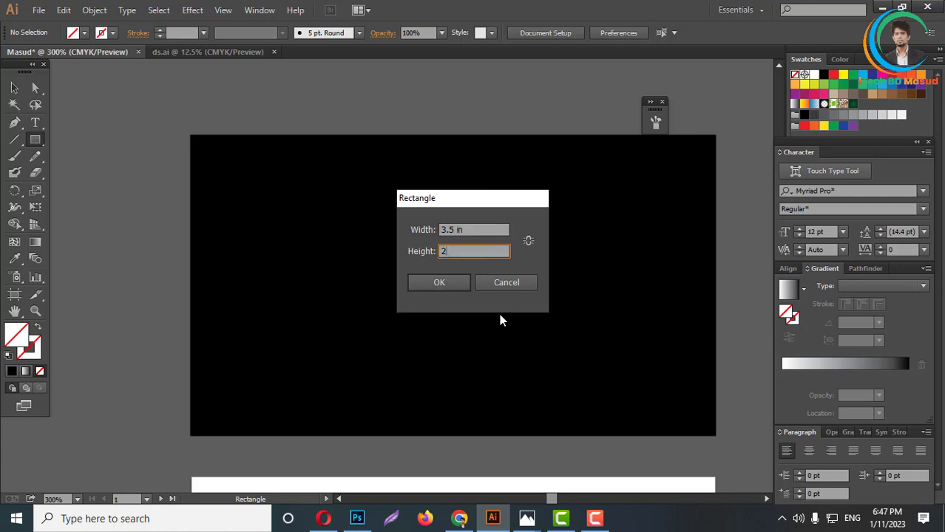
pyautogui.click(441, 283)
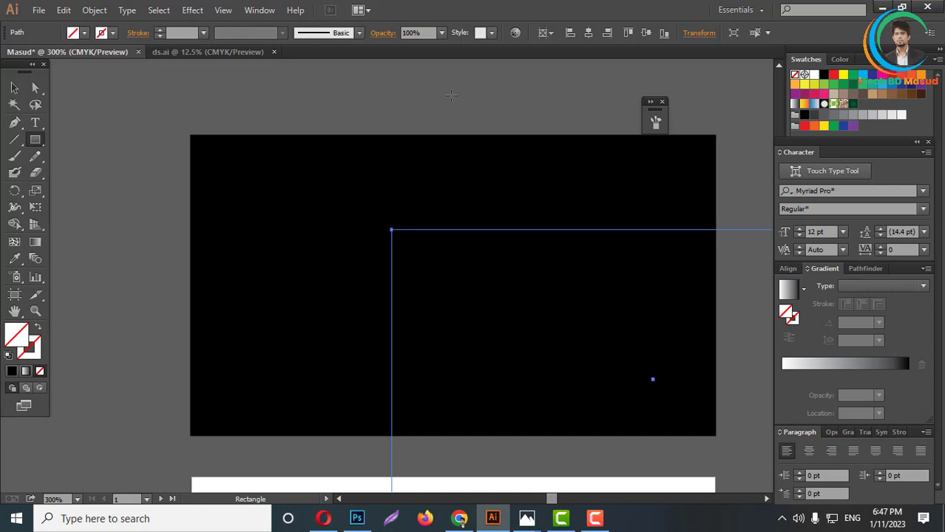
pyautogui.click(589, 33)
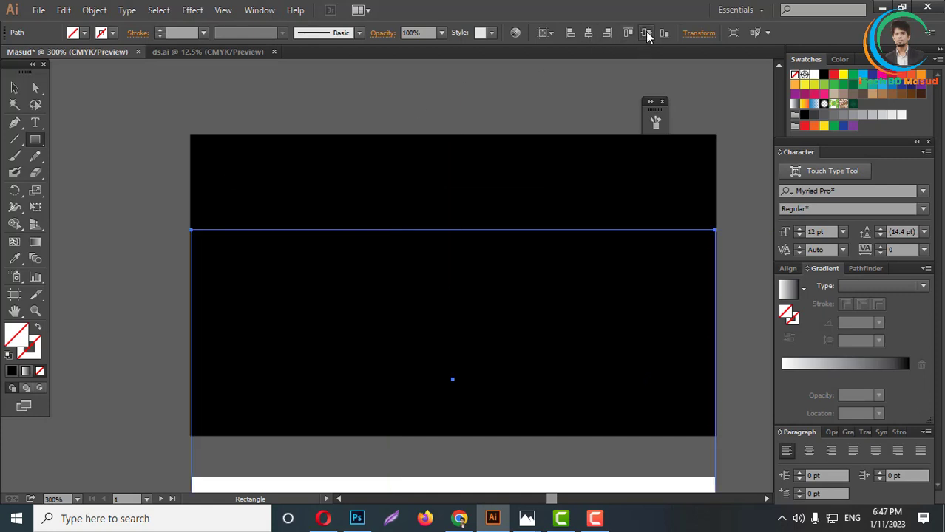
pyautogui.click(645, 33)
pyautogui.scroll(-1, 489, 230)
pyautogui.scroll(1, 542, 226)
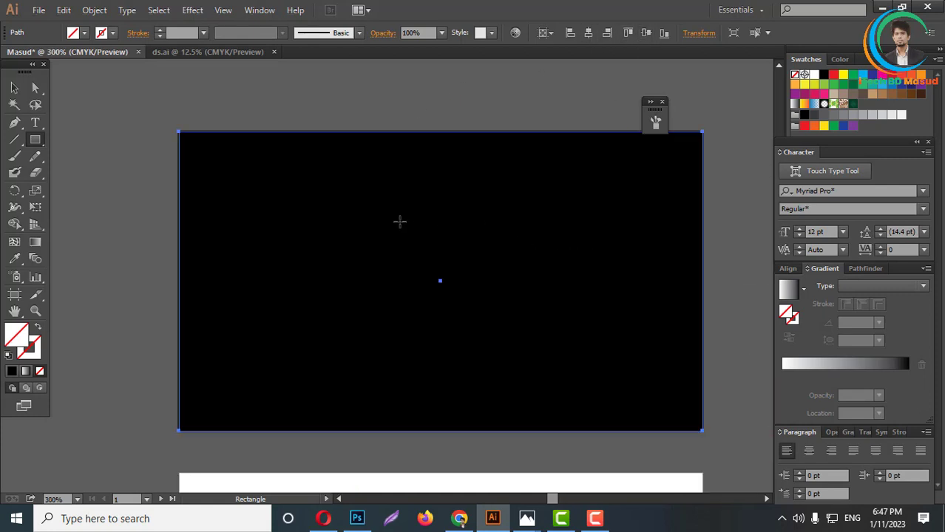
# - Fill the new 3.5 x 2 in rectangle on the first artboard with red
pyautogui.scroll(-1, 400, 221)
pyautogui.click(15, 88)
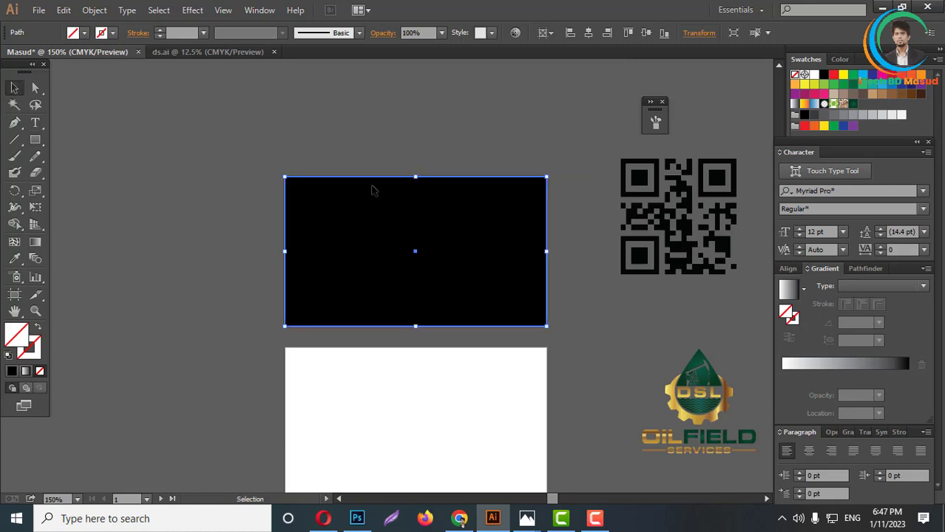
pyautogui.click(480, 245)
pyautogui.scroll(1, 482, 247)
pyautogui.scroll(1, 484, 242)
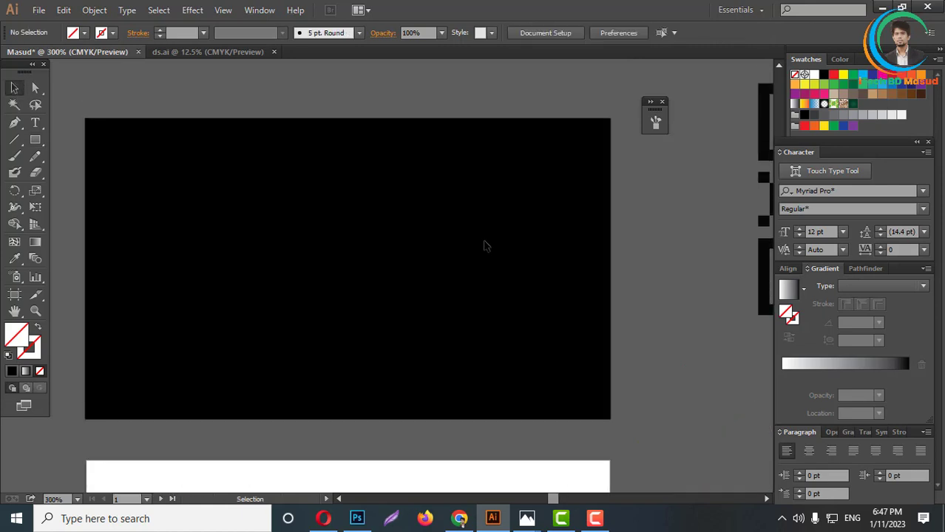
pyautogui.click(833, 75)
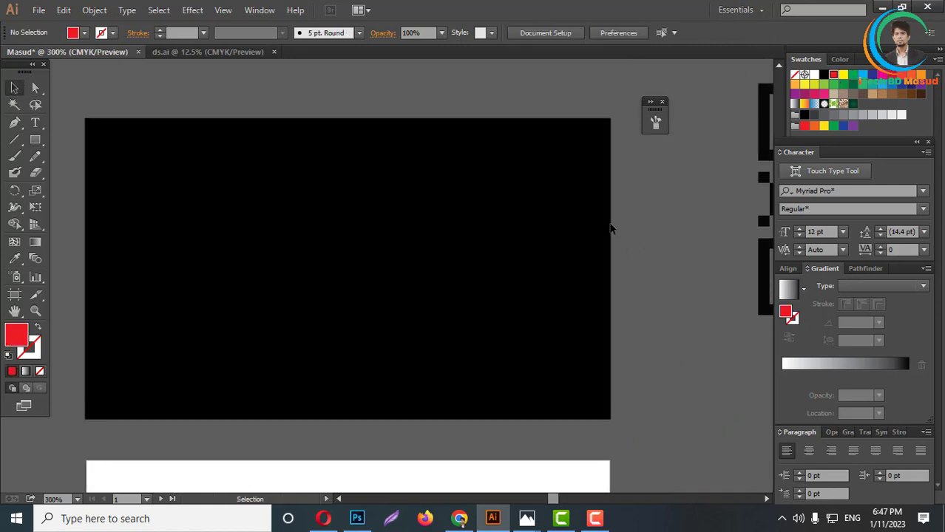
pyautogui.scroll(-4, 611, 228)
pyautogui.click(507, 260)
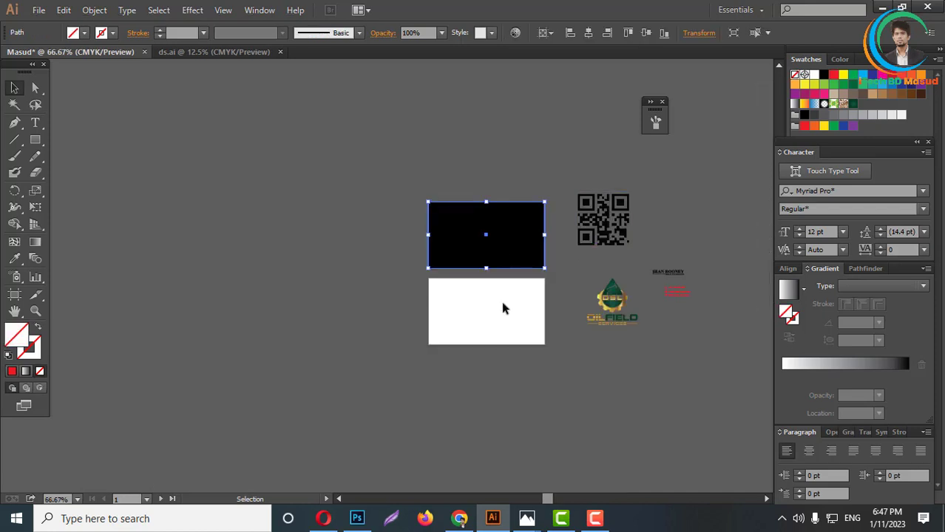
pyautogui.click(834, 75)
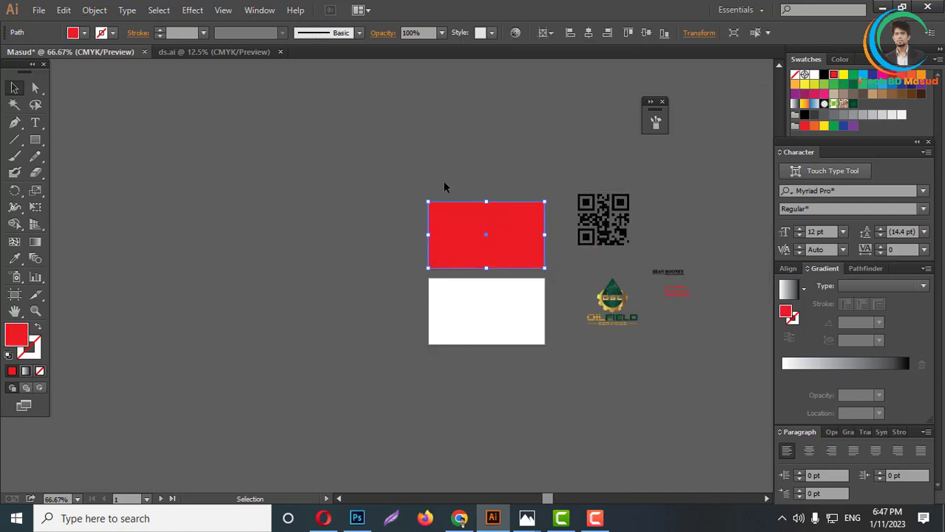
pyautogui.click(549, 211)
# - Draw a diagonal line across the red rectangle, slanting down to the right, and divide the rectangle along it
pyautogui.scroll(3, 548, 212)
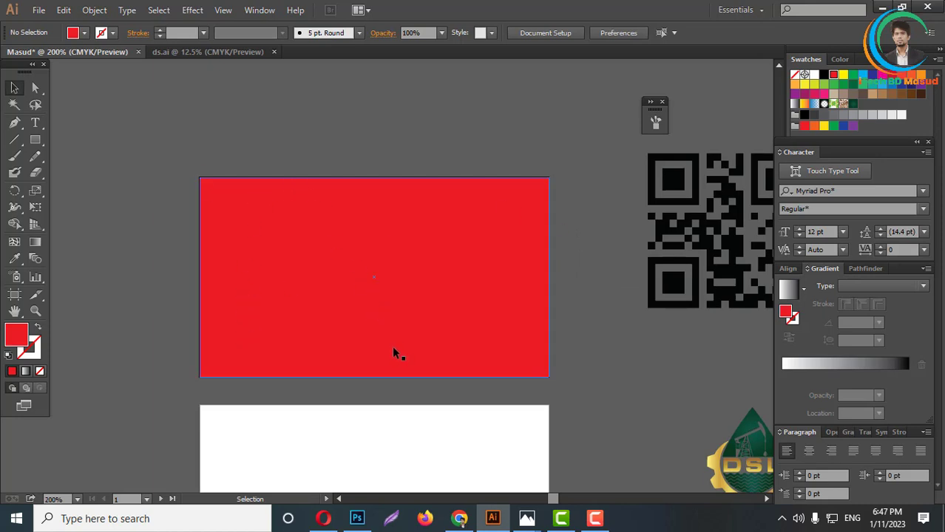
pyautogui.click(14, 140)
pyautogui.moveTo(293, 158); pyautogui.dragTo(431, 400)
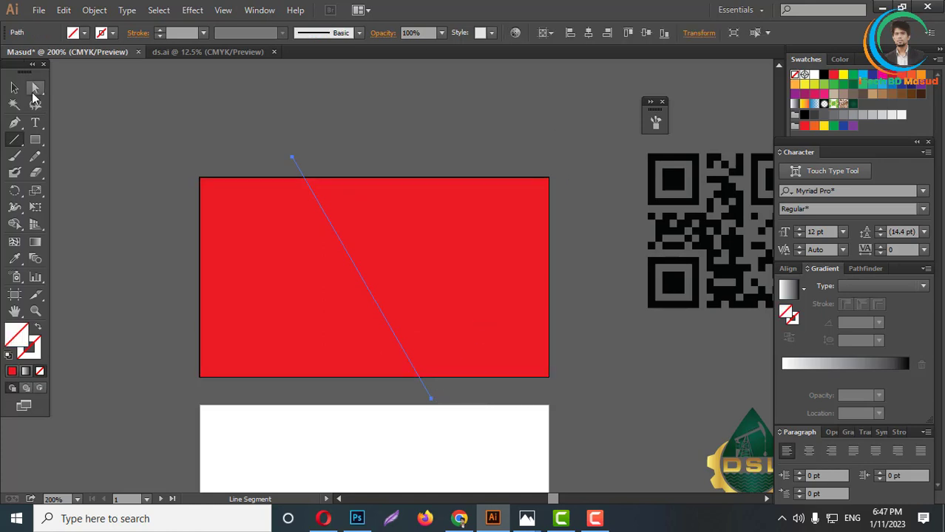
pyautogui.click(34, 88)
pyautogui.keyDown('shift'); pyautogui.click(405, 279); pyautogui.keyUp('shift')
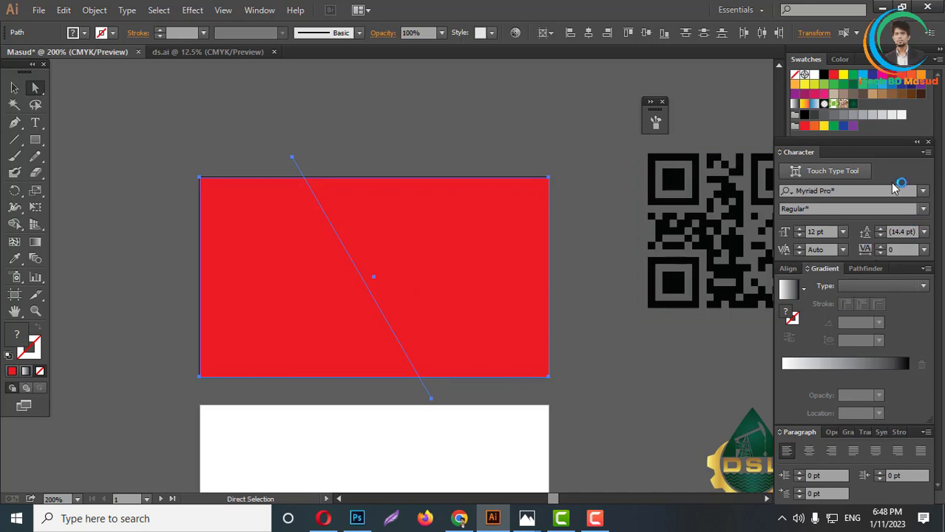
pyautogui.click(862, 269)
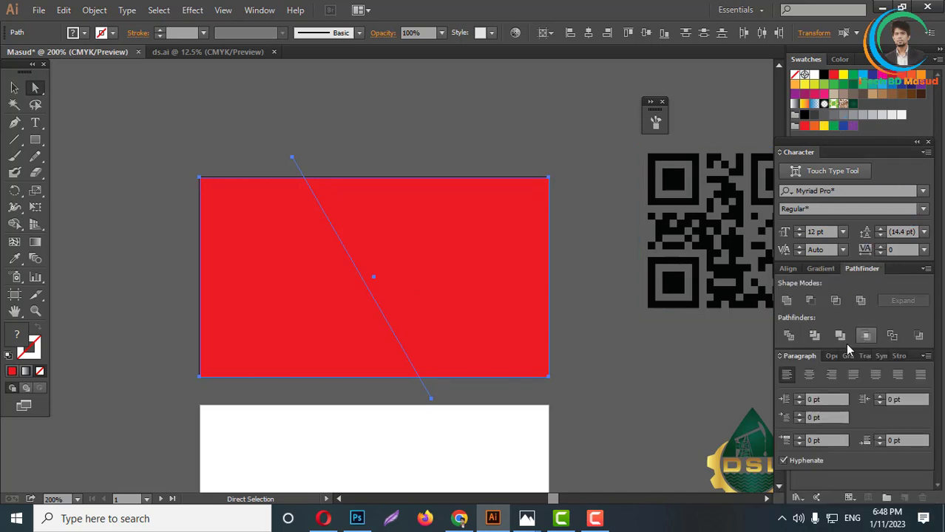
pyautogui.click(788, 335)
# - Ungroup the divided red shape and delete the piece to the right of the diagonal
pyautogui.rightClick(437, 256)
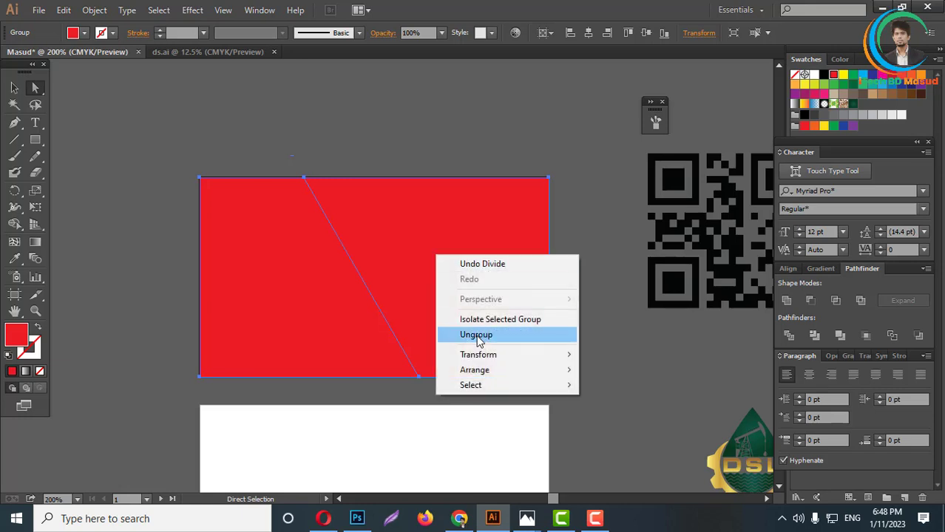
pyautogui.click(482, 337)
pyautogui.click(584, 318)
pyautogui.click(477, 313)
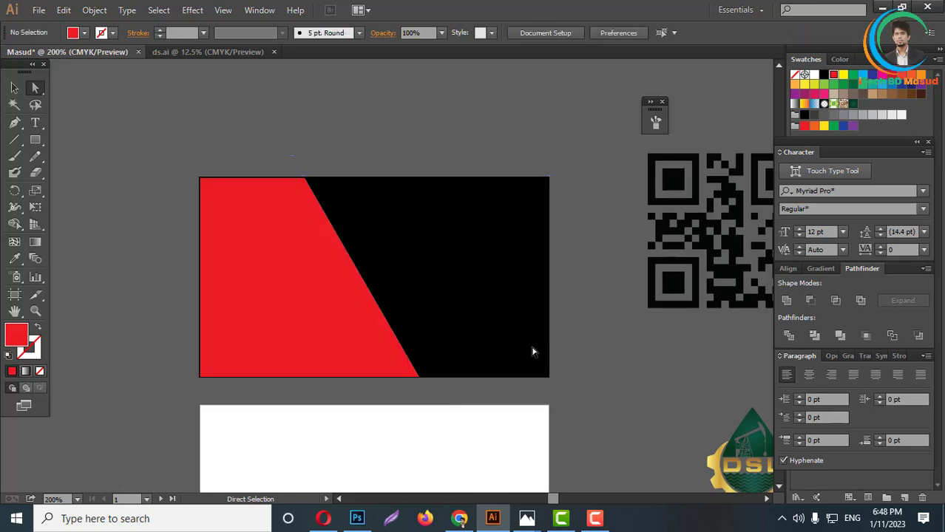
# - Draw a curved shape with the Pen tool over the red shape's upper-right corner, arcing from its top edge into the diagonal edge
pyautogui.scroll(1, 592, 348)
pyautogui.scroll(-3, 542, 301)
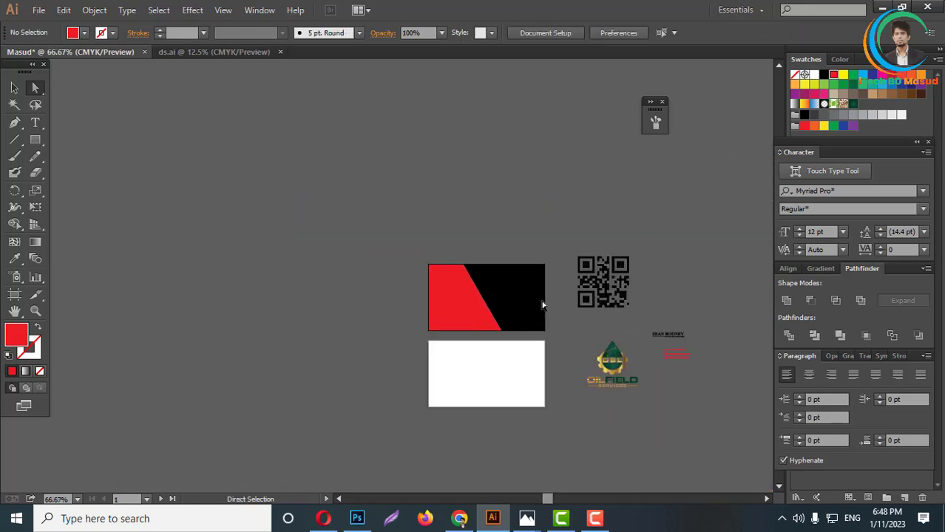
pyautogui.scroll(4, 471, 284)
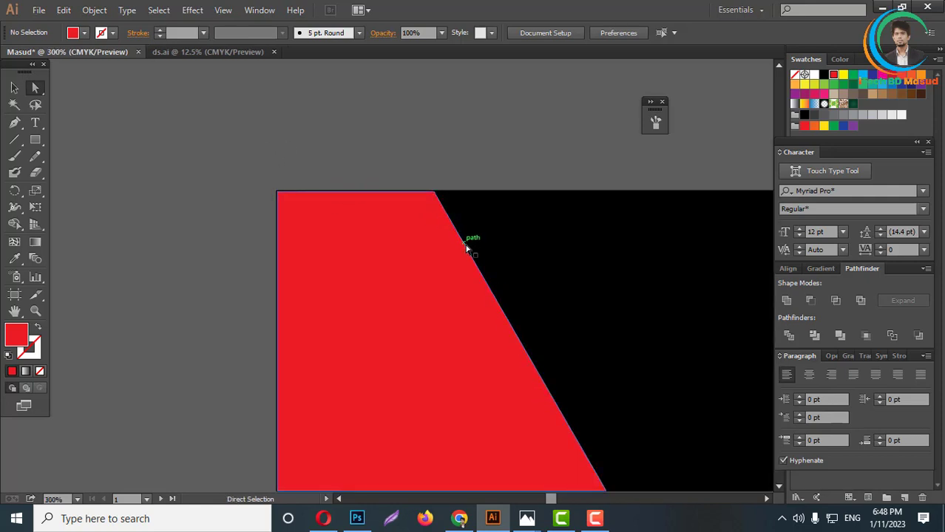
pyautogui.scroll(1, 436, 226)
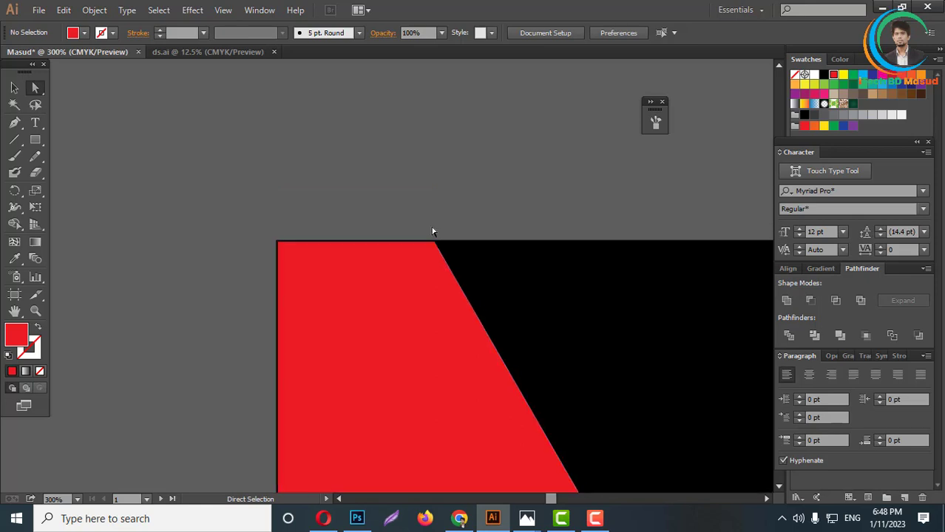
pyautogui.click(17, 125)
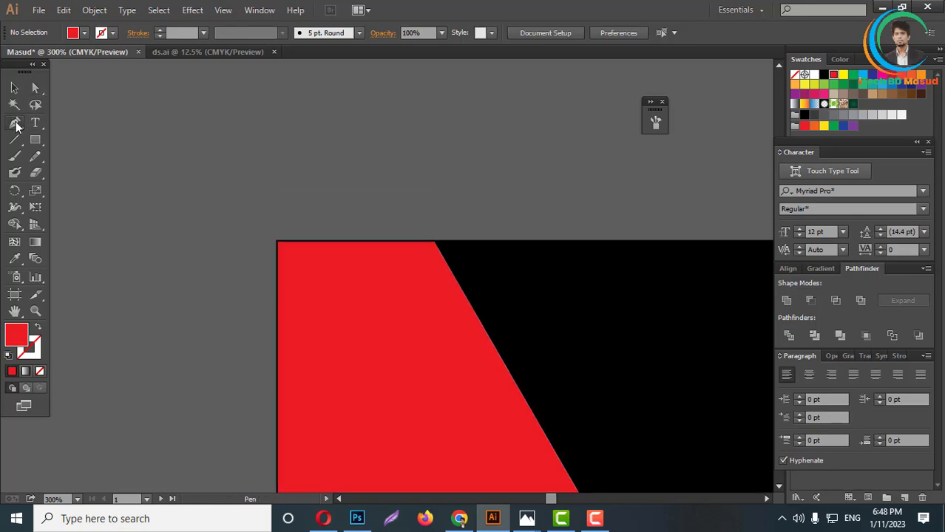
pyautogui.scroll(-1, 442, 215)
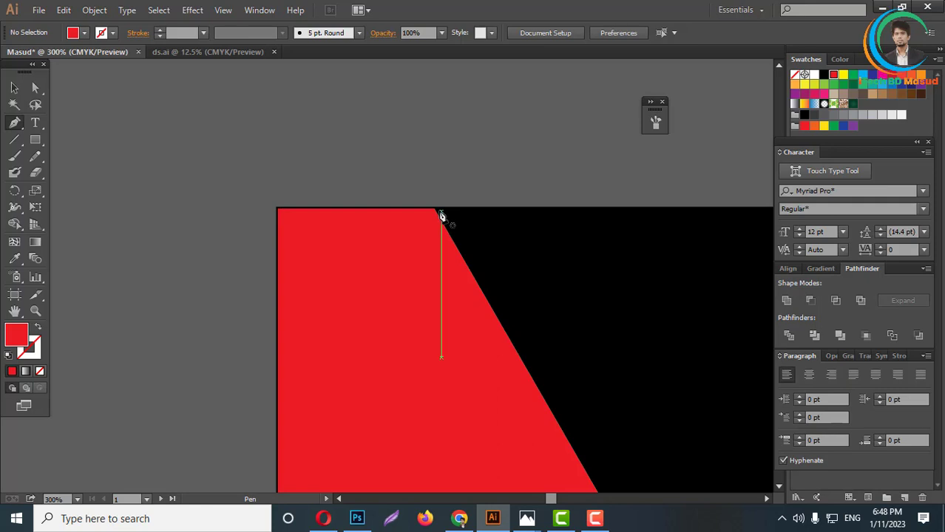
pyautogui.click(348, 209)
pyautogui.scroll(-3, 406, 220)
pyautogui.scroll(3, 442, 256)
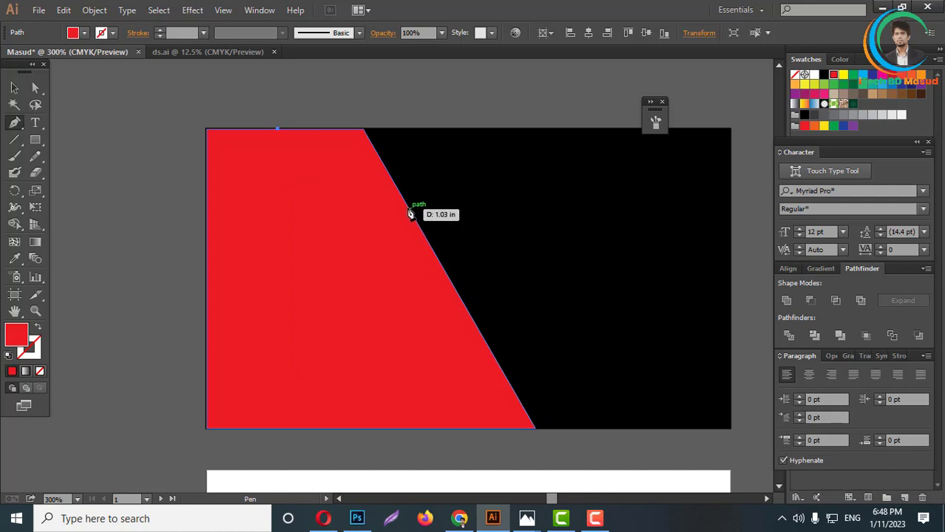
pyautogui.moveTo(409, 209); pyautogui.dragTo(464, 300)
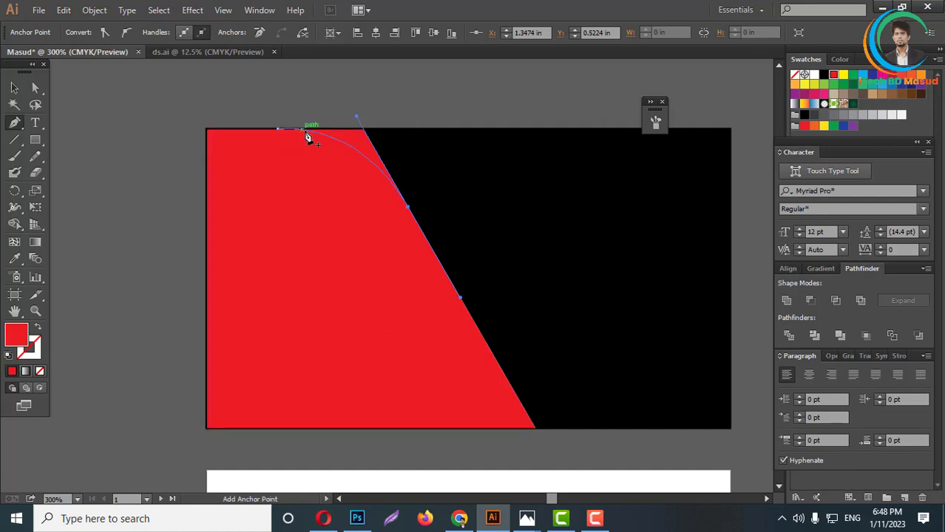
pyautogui.click(408, 103)
pyautogui.moveTo(281, 76); pyautogui.dragTo(259, 75)
pyautogui.click(239, 76)
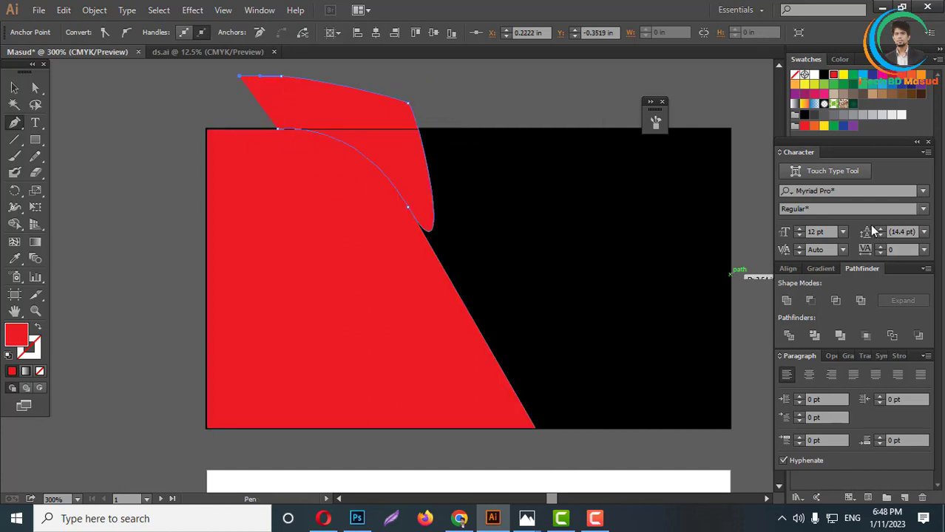
# - Subtract the curved Pen shape from the red shape to round off its upper-right corner
pyautogui.keyDown('ctrl'); pyautogui.click(437, 282); pyautogui.keyUp('ctrl')
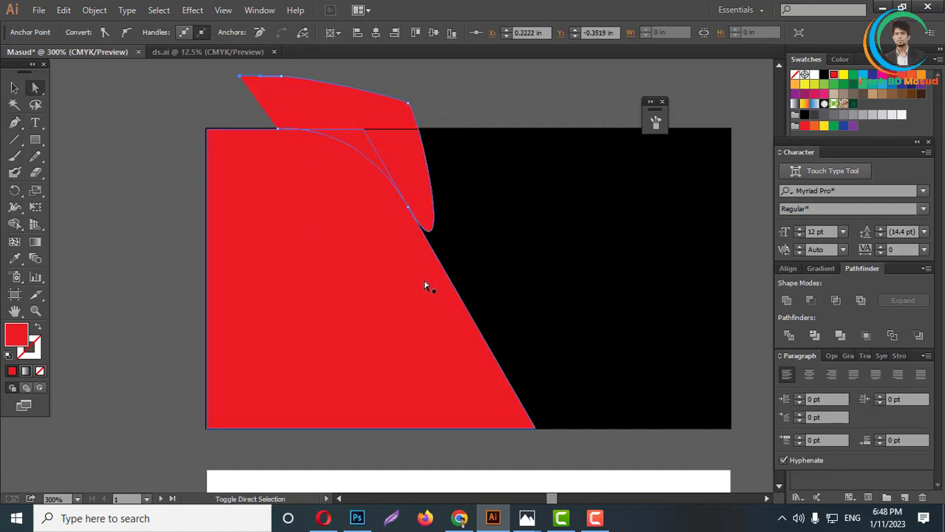
pyautogui.keyDown('ctrl'); pyautogui.click(425, 287); pyautogui.keyUp('ctrl')
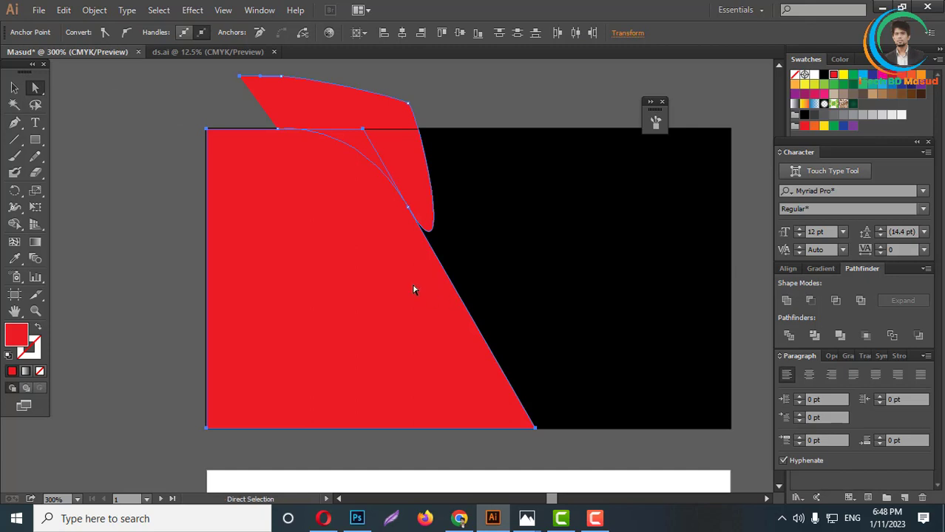
pyautogui.click(810, 300)
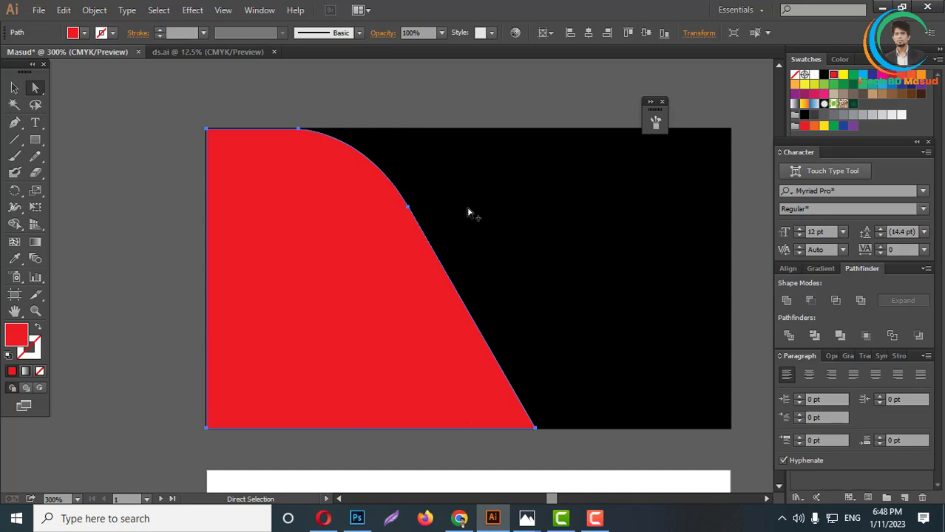
pyautogui.hotkey('ctrl', '1')
pyautogui.click(14, 88)
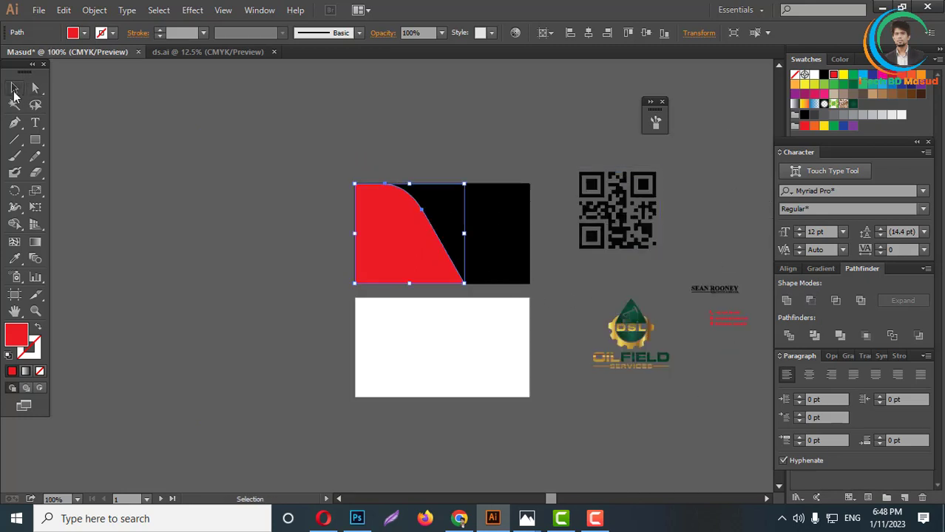
pyautogui.click(159, 196)
# - Duplicate the rounded red shape, offset down and to the right, and send the copy behind the original
pyautogui.scroll(1, 456, 278)
pyautogui.click(415, 269)
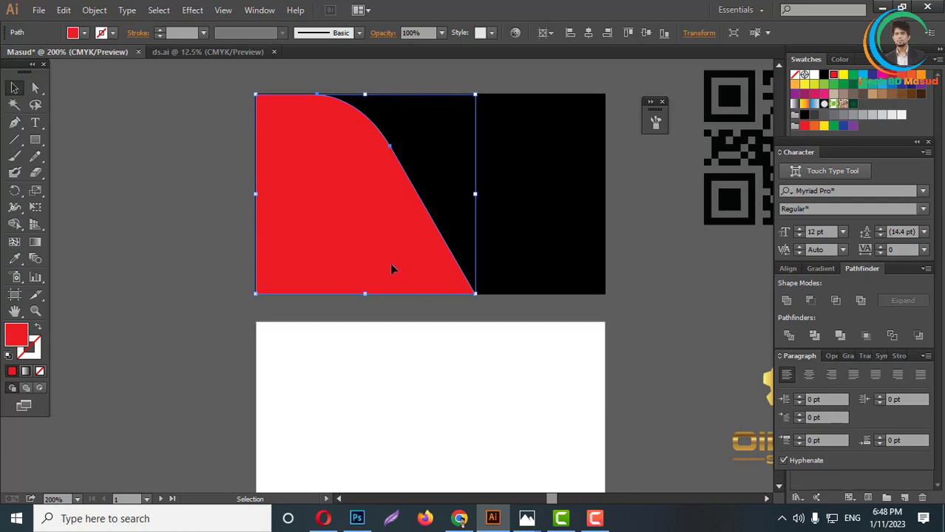
pyautogui.moveTo(382, 262); pyautogui.dragTo(457, 315)
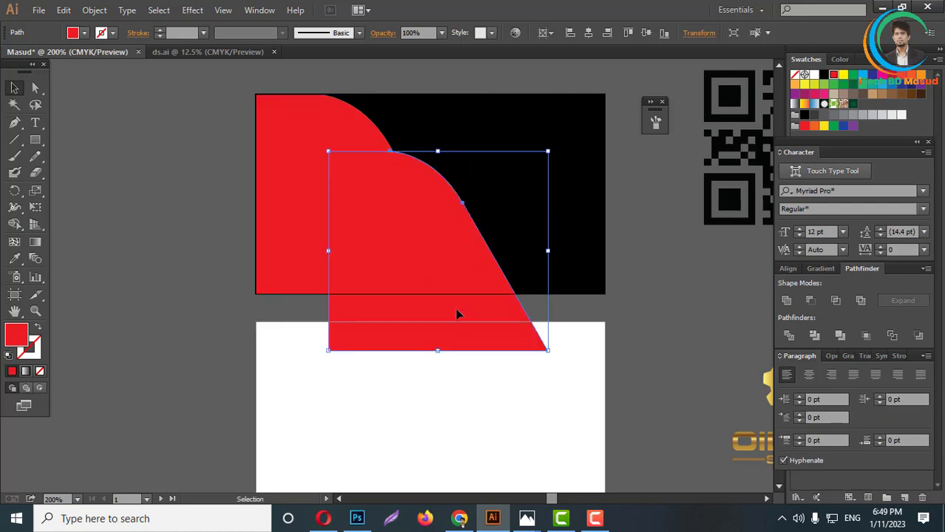
pyautogui.rightClick(432, 274)
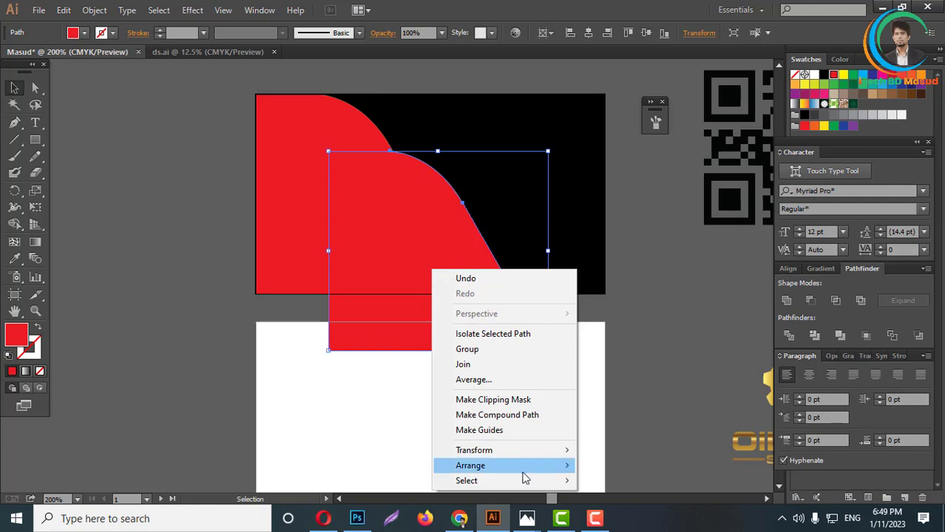
pyautogui.moveTo(499, 465)
pyautogui.click(632, 445)
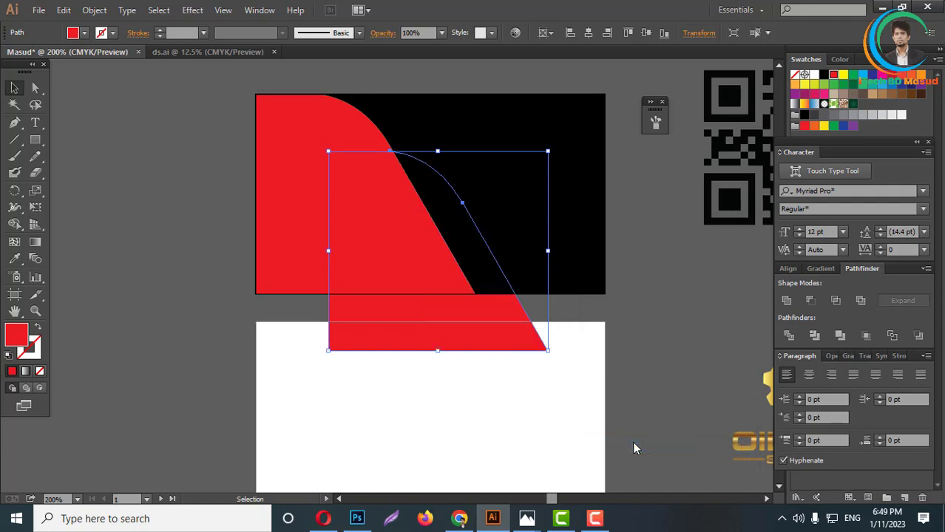
pyautogui.click(627, 351)
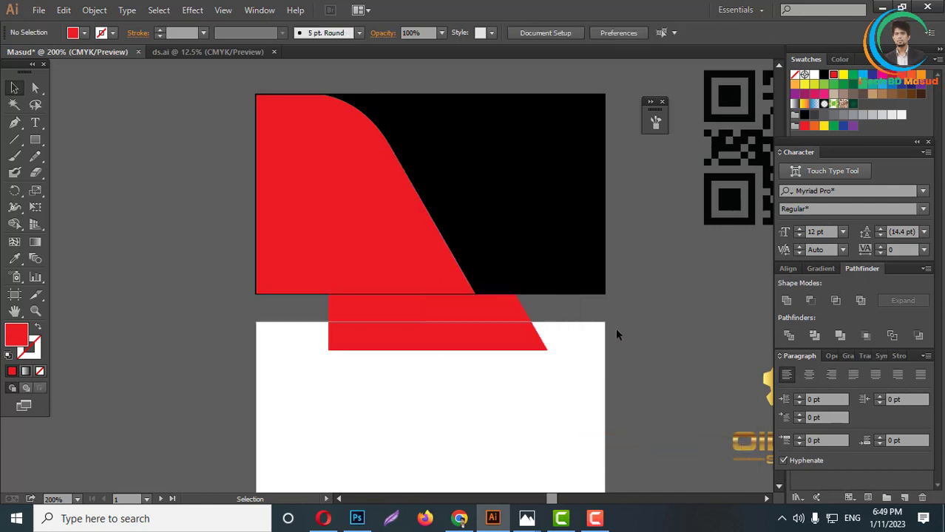
pyautogui.click(508, 303)
pyautogui.click(618, 240)
# - Unlock all objects so that the black background rectangle on the first artboard can be selected
pyautogui.scroll(3, 546, 235)
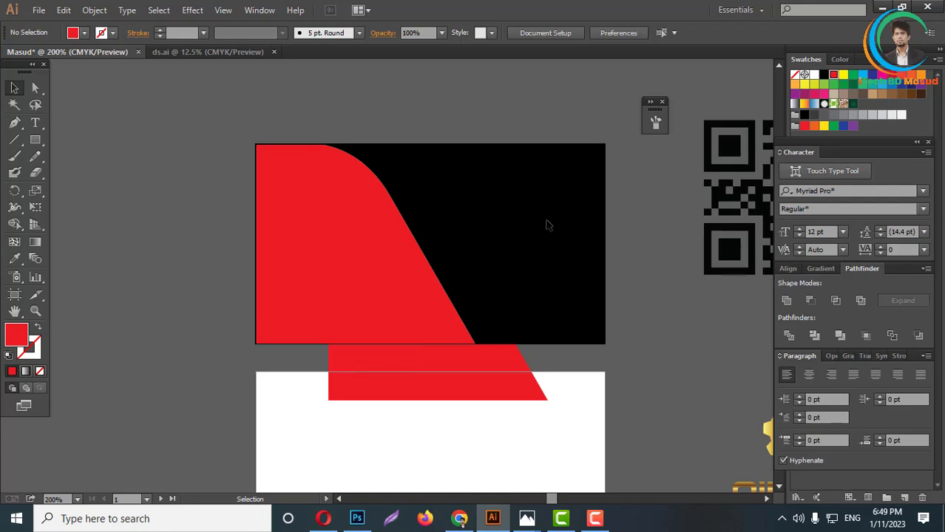
pyautogui.press('ctrl')
pyautogui.press('a')
pyautogui.press('alt')
pyautogui.click(547, 226)
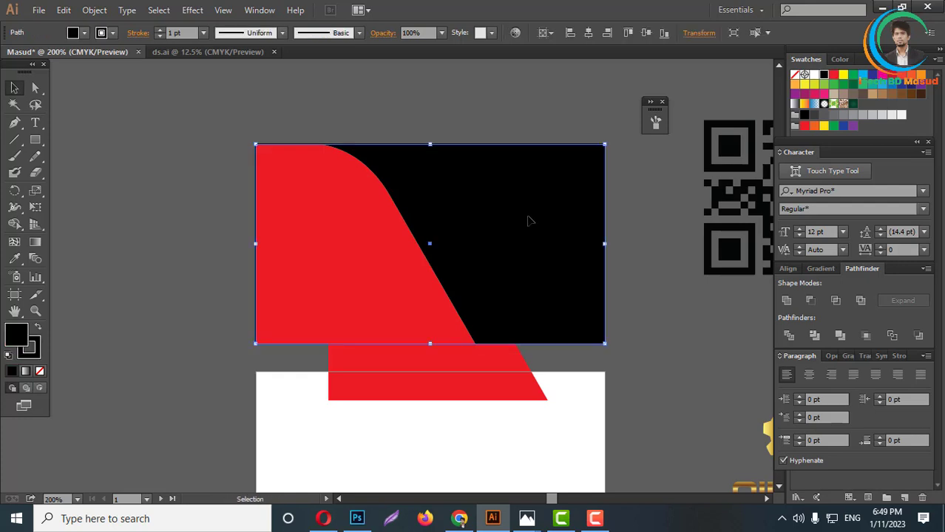
pyautogui.scroll(2, 639, 290)
pyautogui.scroll(-3, 578, 274)
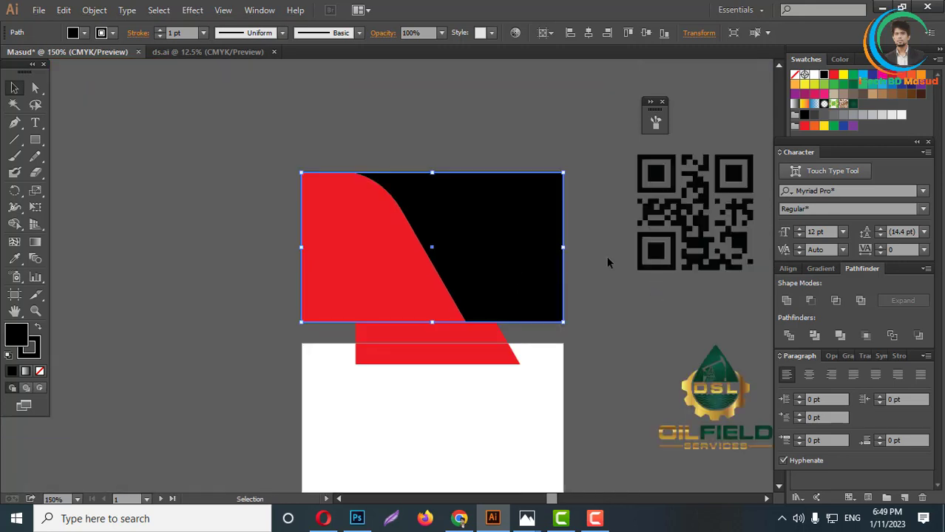
pyautogui.click(596, 334)
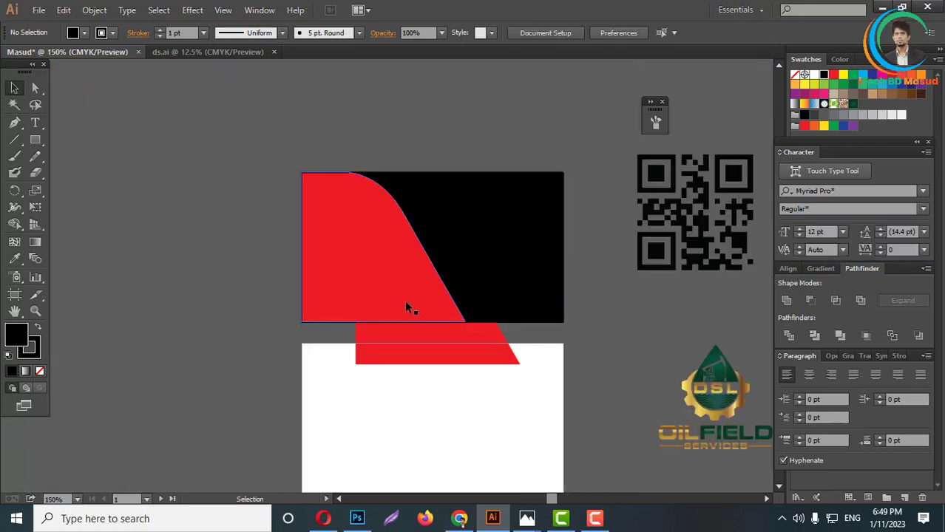
# - Select both red shapes and bring them in front of the black background rectangle
pyautogui.click(443, 316)
pyautogui.keyDown('shift'); pyautogui.click(483, 332); pyautogui.keyUp('shift')
pyautogui.rightClick(483, 332)
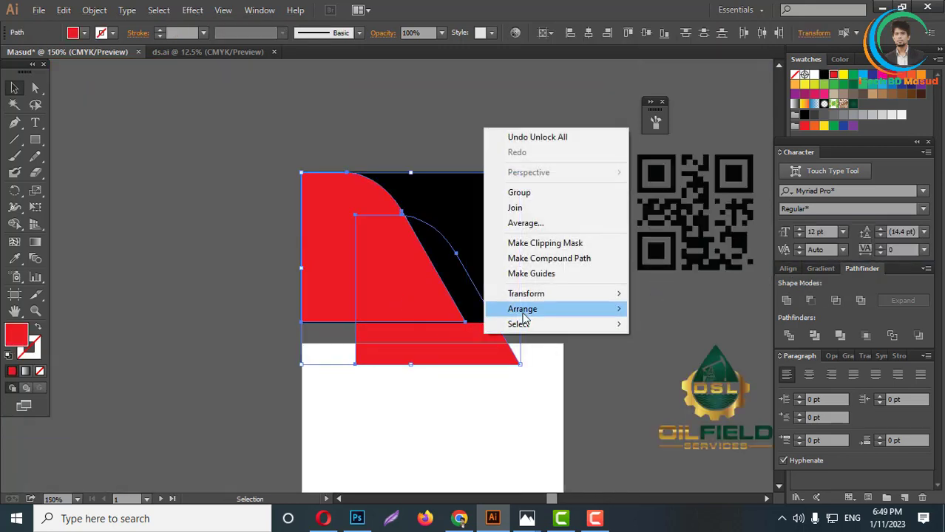
pyautogui.moveTo(600, 321)
pyautogui.click(646, 309)
# - Fill the offset copy of the red shape with white
pyautogui.scroll(2, 472, 299)
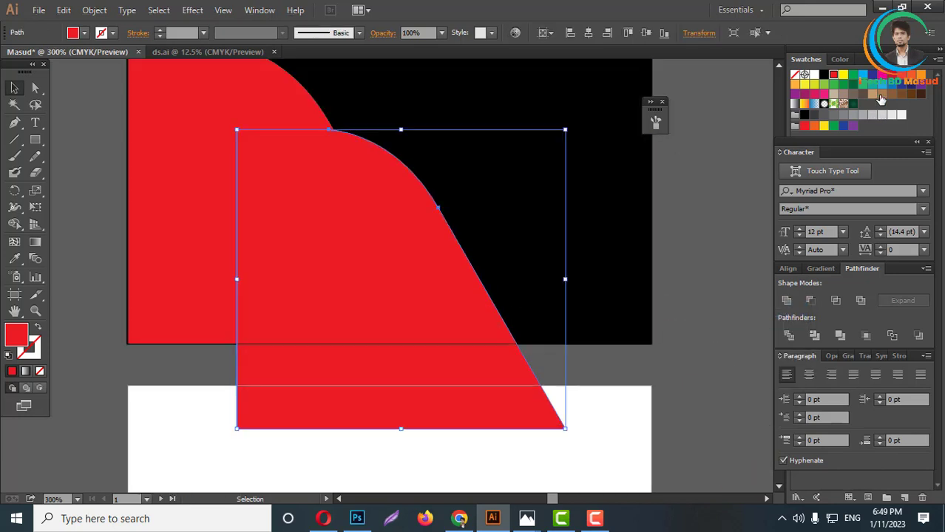
pyautogui.click(814, 75)
pyautogui.click(699, 270)
pyautogui.hotkey('ctrl', '1')
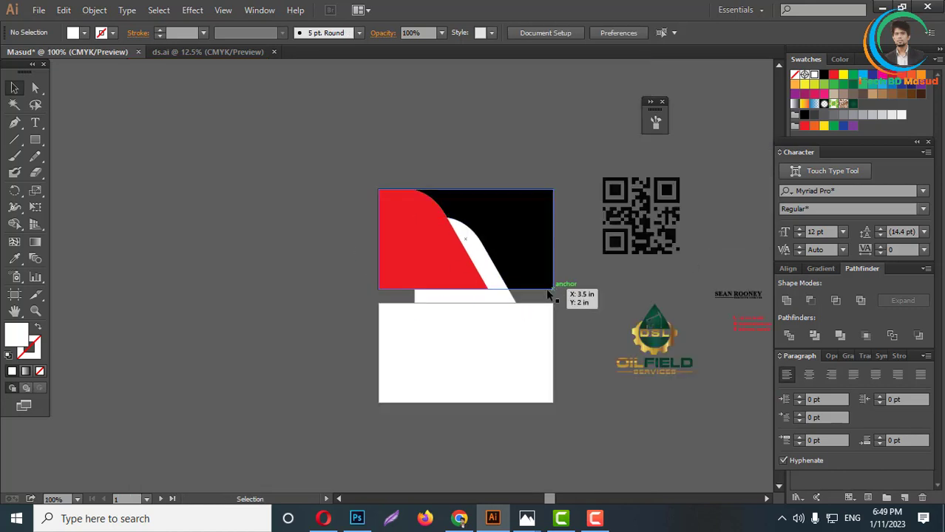
# - Trim the part of the white shape that extends below the black rectangle, using the Shape Builder tool with both selected
pyautogui.scroll(2, 559, 291)
pyautogui.click(433, 305)
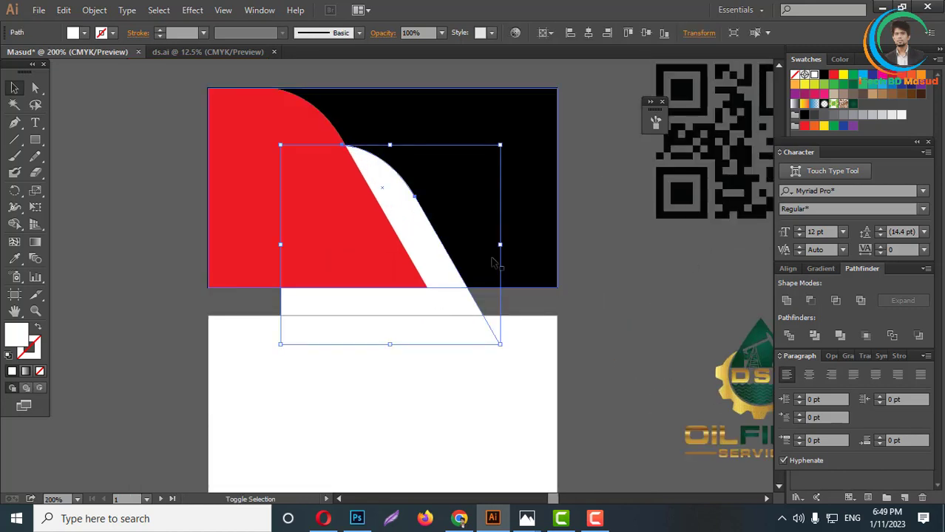
pyautogui.keyDown('shift'); pyautogui.click(491, 263); pyautogui.keyUp('shift')
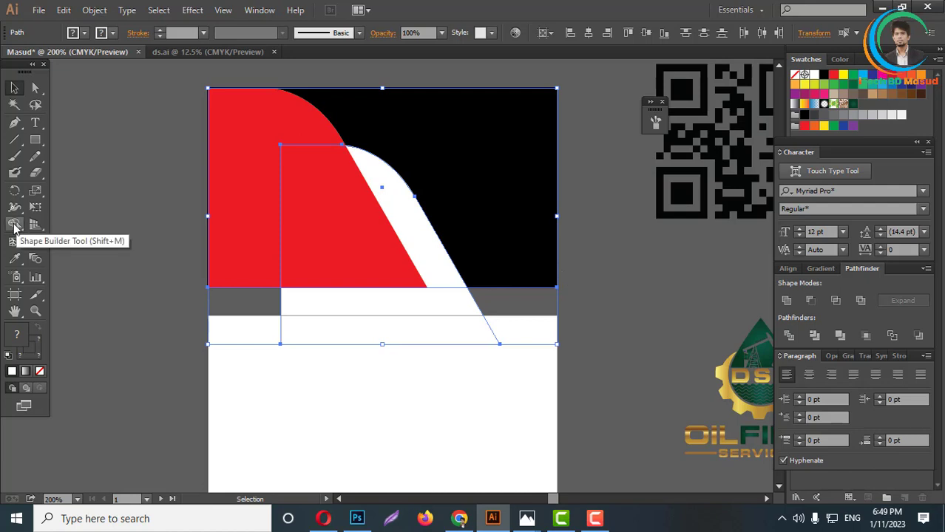
pyautogui.click(14, 226)
pyautogui.keyDown('alt'); pyautogui.click(472, 315); pyautogui.keyUp('alt')
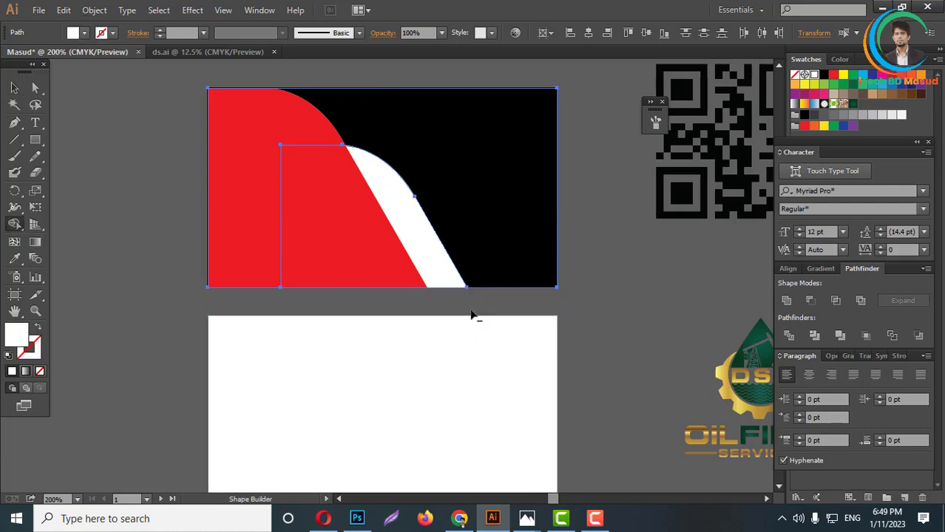
pyautogui.click(14, 87)
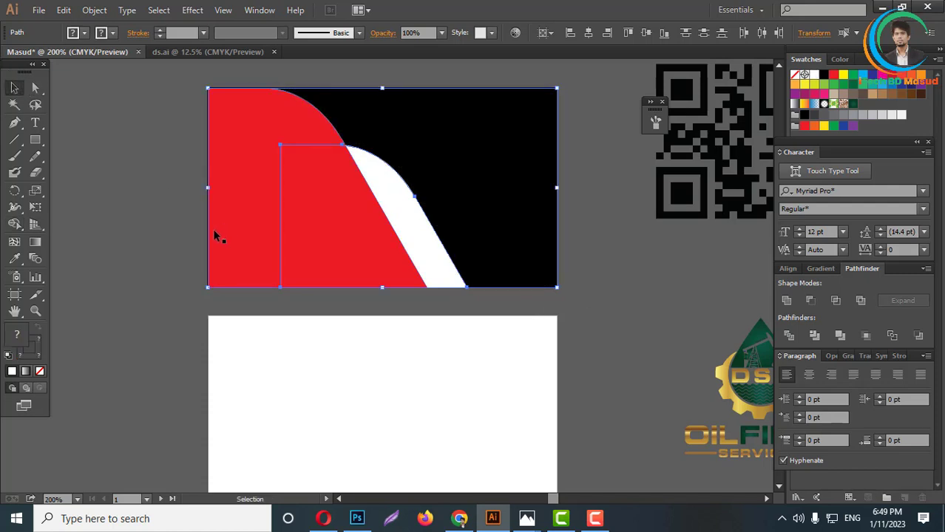
pyautogui.click(163, 222)
# - Nudge the white shape slightly to the left to narrow the white band beside the red shape
pyautogui.scroll(3, 487, 222)
pyautogui.scroll(-3, 487, 222)
pyautogui.scroll(4, 460, 214)
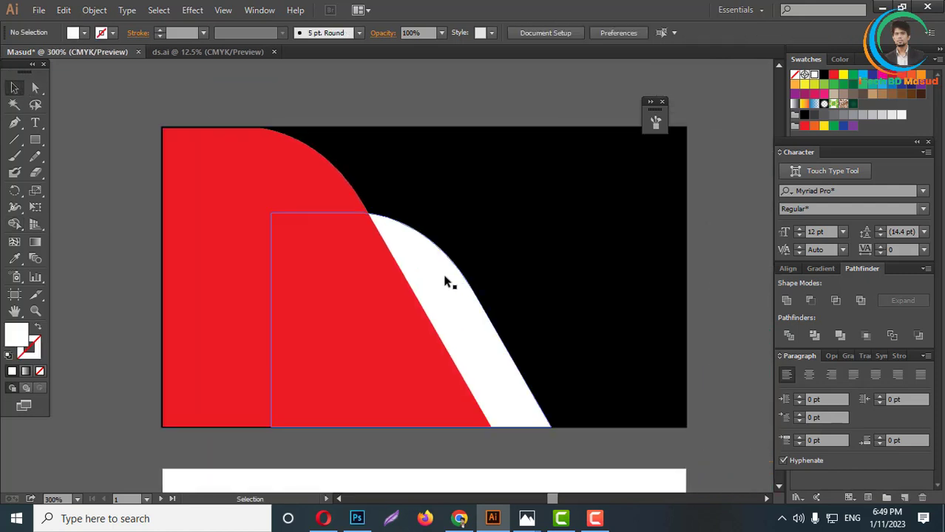
pyautogui.click(444, 277)
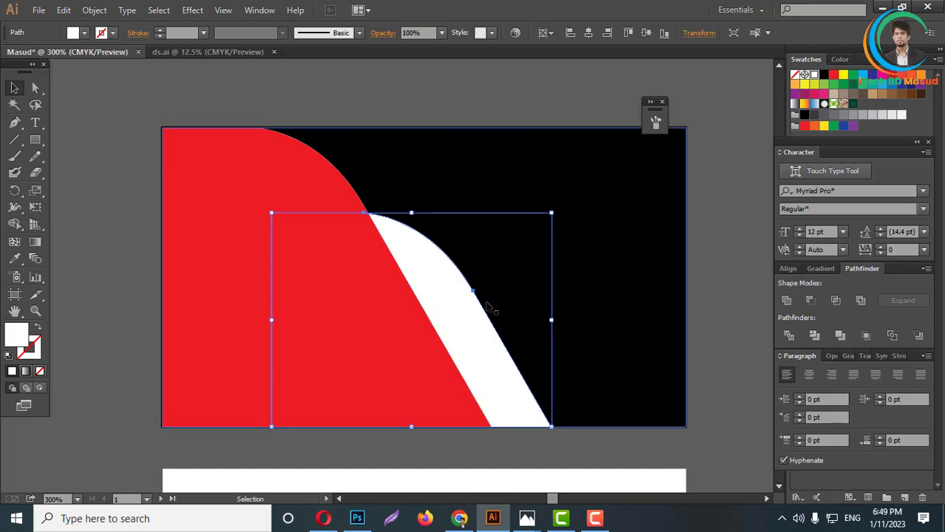
pyautogui.press('Left')
pyautogui.press('Left')
pyautogui.press('Left')
pyautogui.press('Left')
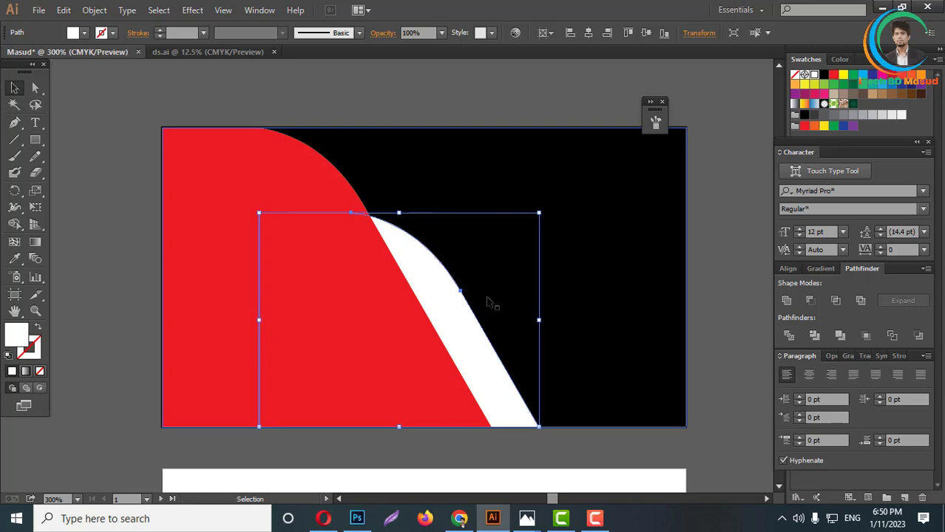
pyautogui.scroll(1, 392, 122)
pyautogui.keyDown('alt'); pyautogui.scroll(-2, 382, 115); pyautogui.keyUp('alt')
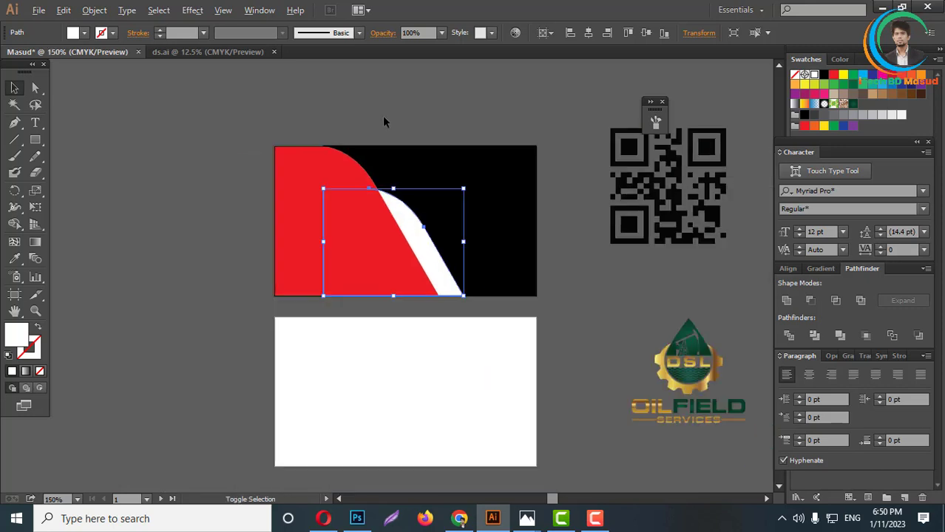
pyautogui.click(383, 122)
# - Draw a white circle with the Ellipse tool over the upper part of the red and white curves, and enlarge it slightly
pyautogui.scroll(2, 465, 215)
pyautogui.keyDown('alt'); pyautogui.scroll(1, 416, 262); pyautogui.keyUp('alt')
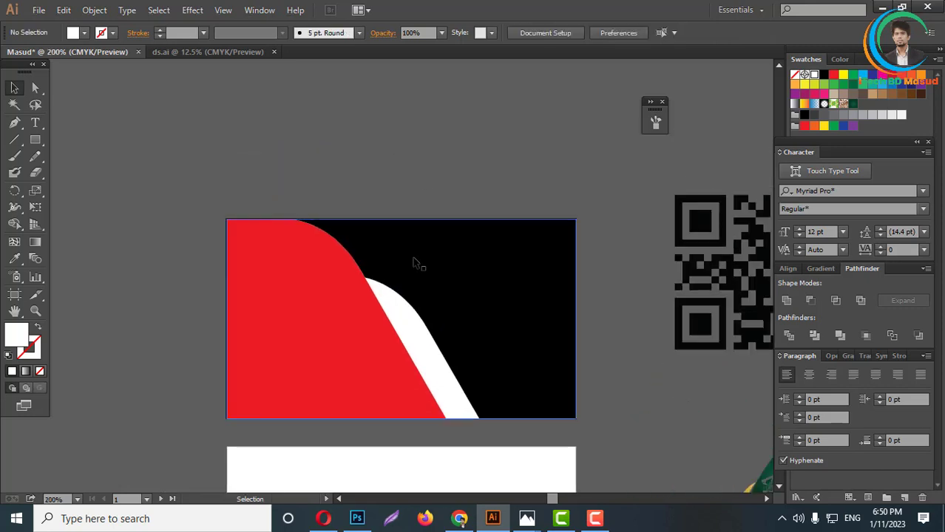
pyautogui.scroll(1, 474, 234)
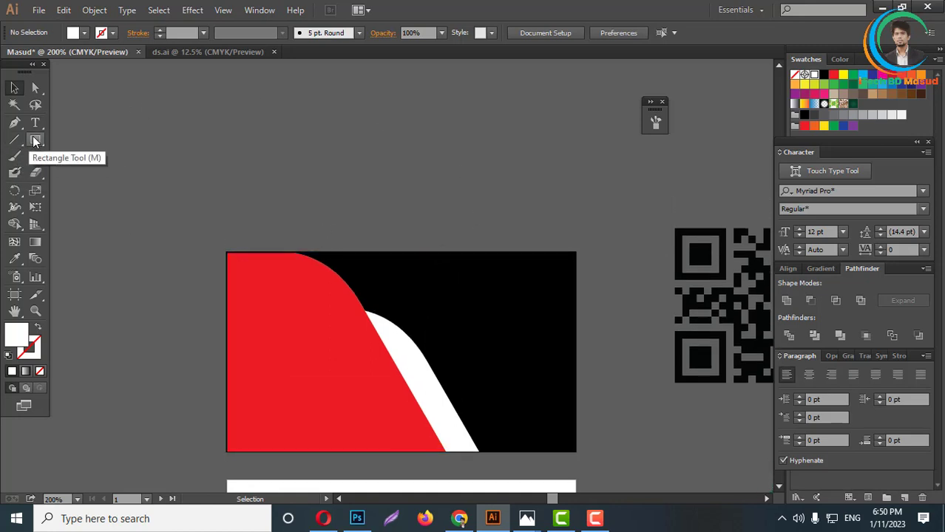
pyautogui.moveTo(35, 142); pyautogui.dragTo(83, 174)
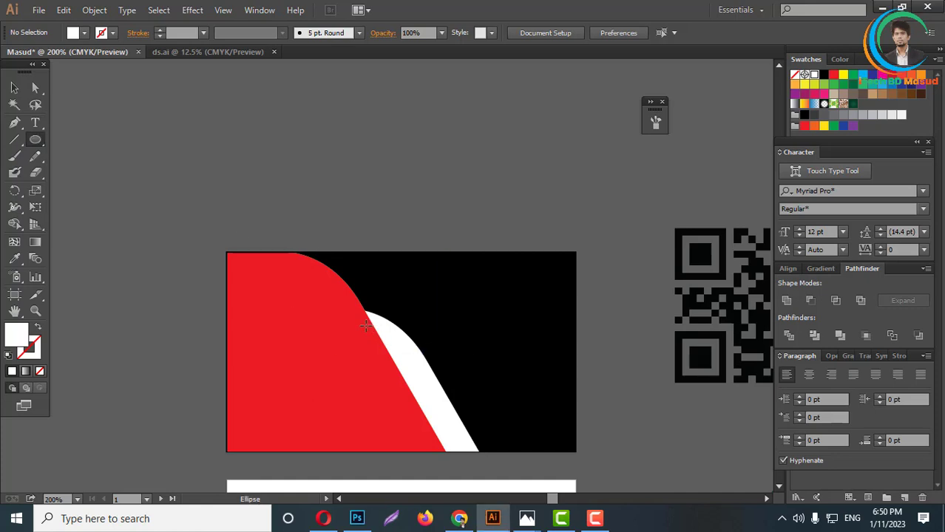
pyautogui.scroll(2, 382, 333)
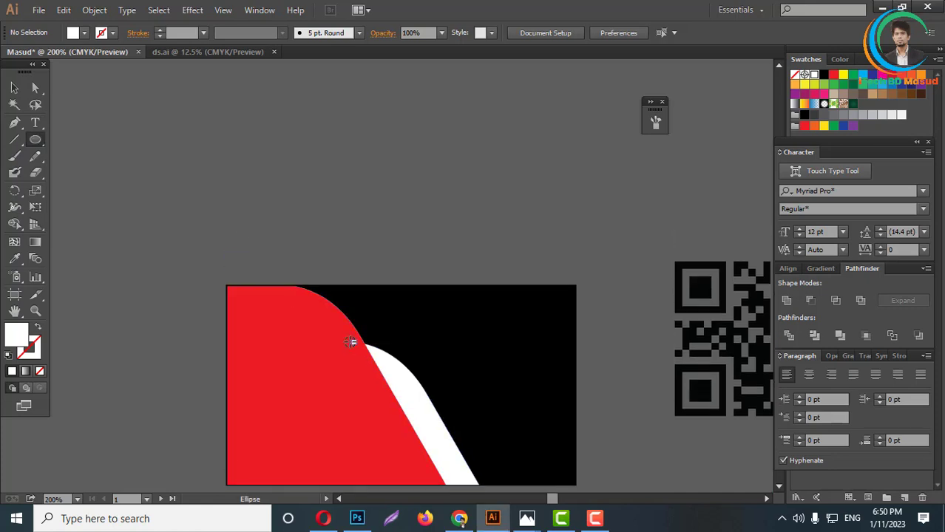
pyautogui.moveTo(350, 341); pyautogui.dragTo(387, 426)
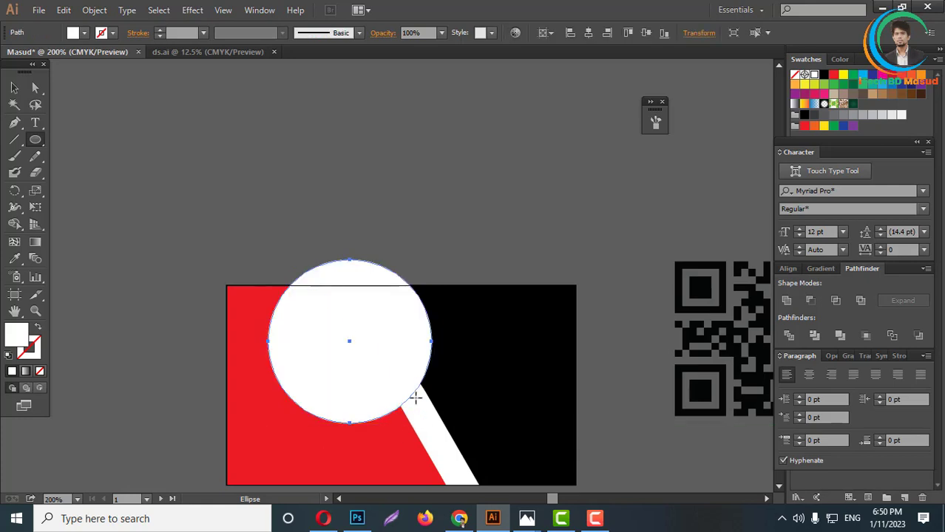
pyautogui.scroll(-4, 415, 394)
pyautogui.scroll(5, 395, 298)
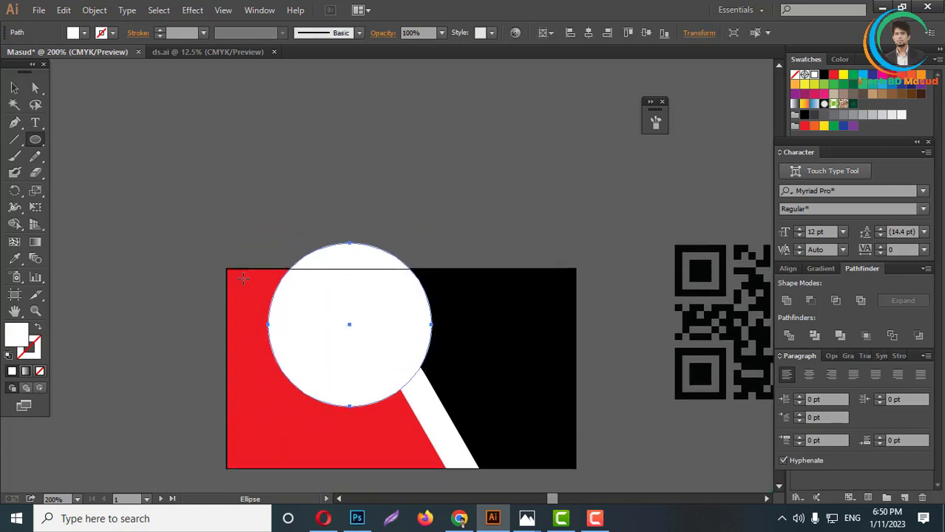
pyautogui.click(14, 88)
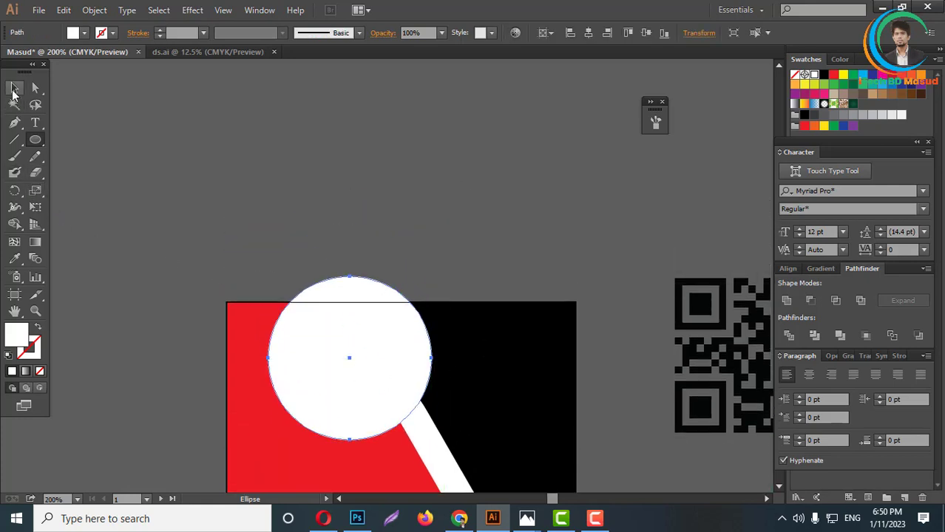
pyautogui.scroll(-3, 451, 389)
pyautogui.moveTo(435, 393); pyautogui.dragTo(439, 397)
pyautogui.scroll(-3, 470, 317)
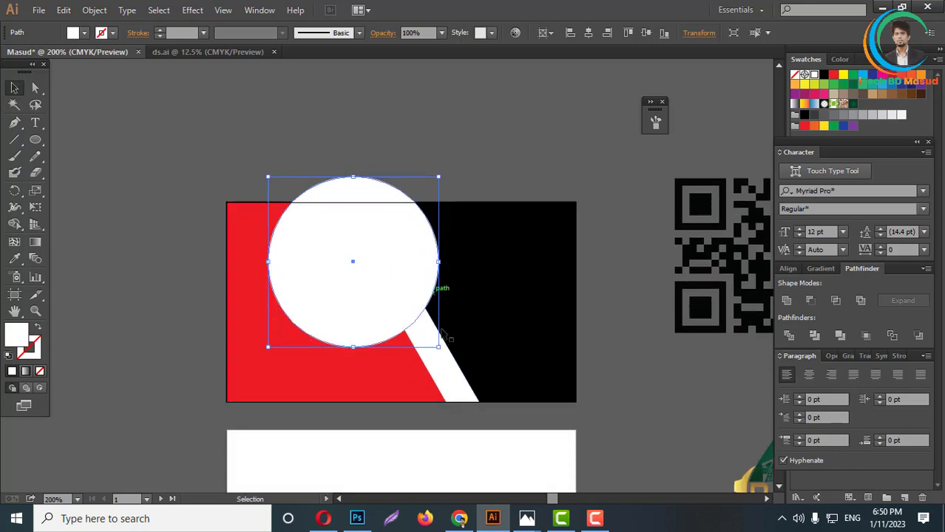
# - Send the white circle to the back and the black rectangle behind it, leaving the circle beneath the red and white curved shapes
pyautogui.rightClick(406, 263)
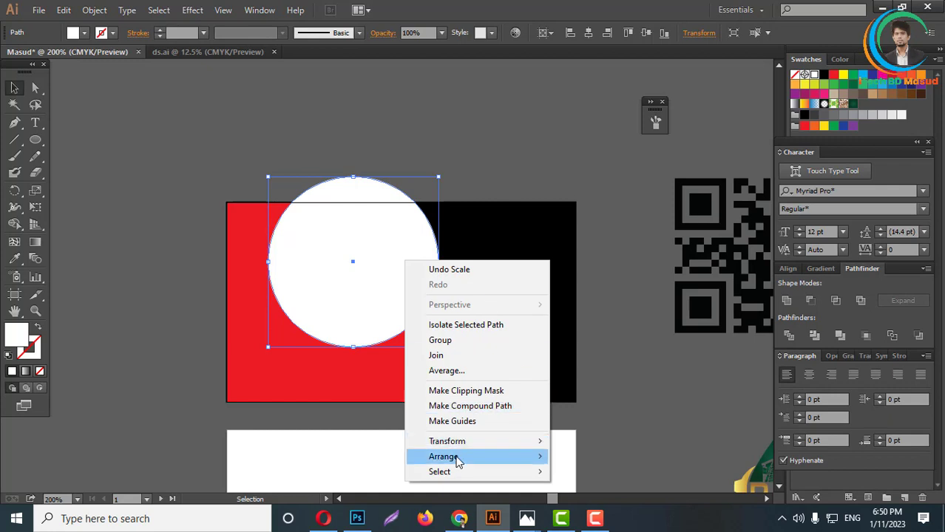
pyautogui.moveTo(436, 456)
pyautogui.click(605, 501)
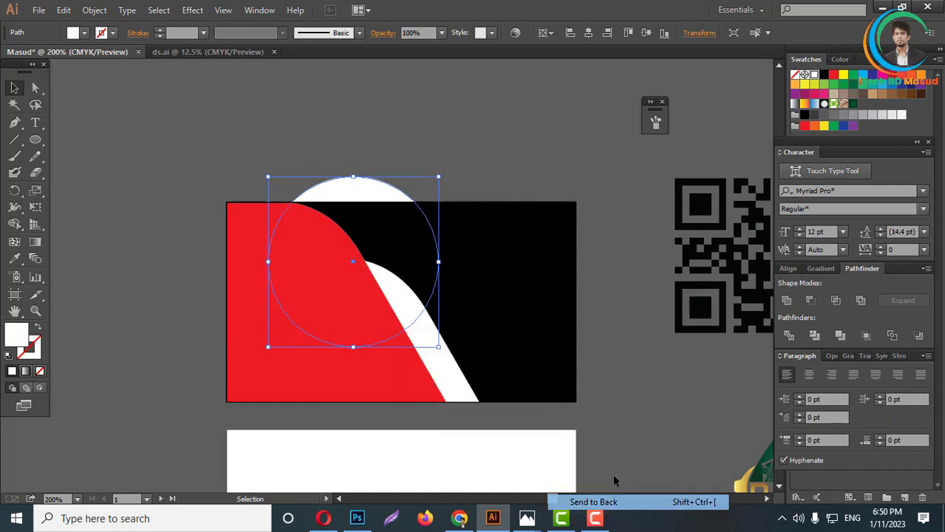
pyautogui.click(636, 378)
pyautogui.click(508, 291)
pyautogui.rightClick(507, 289)
pyautogui.moveTo(554, 261)
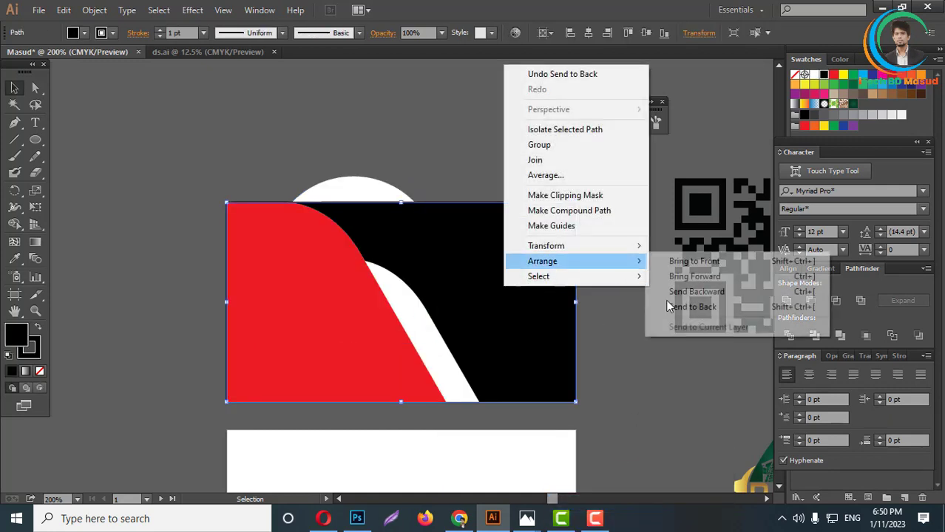
pyautogui.click(679, 309)
pyautogui.click(639, 390)
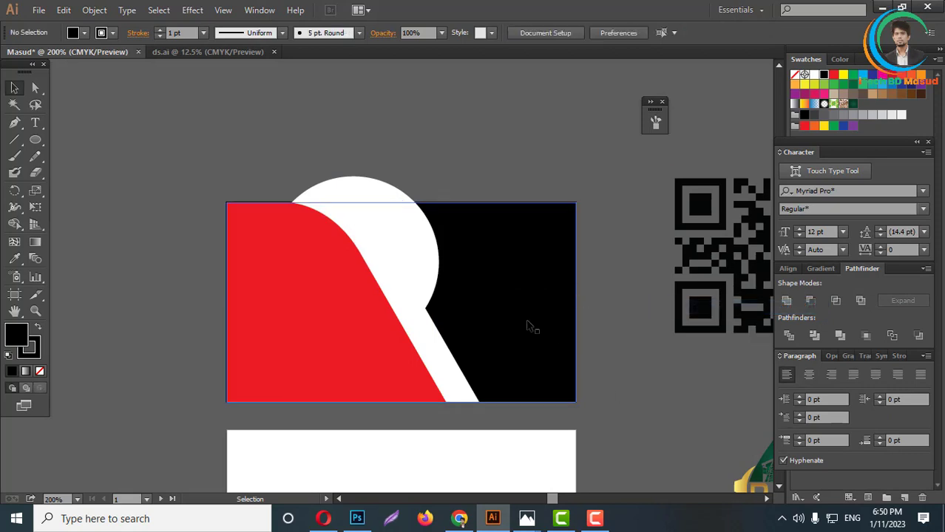
# - Fill the white circle with the red swatch
pyautogui.click(416, 257)
pyautogui.click(833, 75)
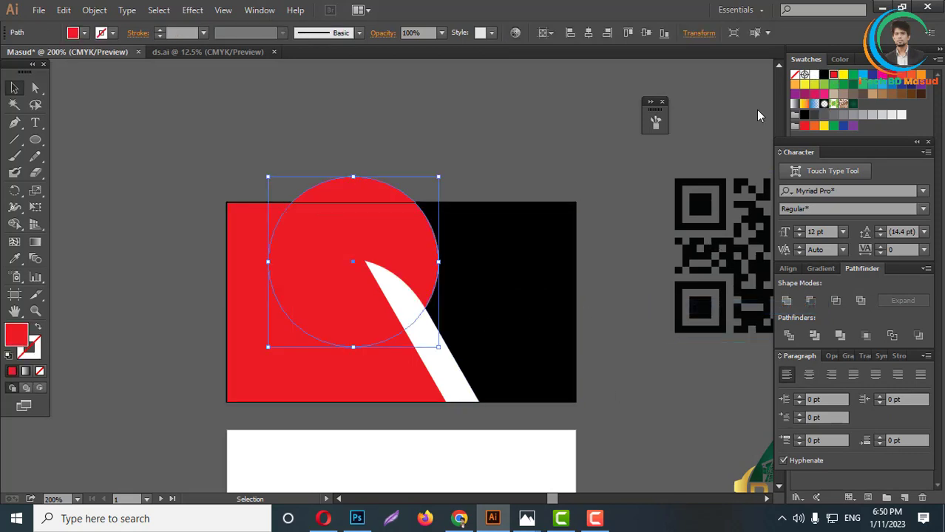
pyautogui.click(540, 133)
# - Trim the part of the red circle above the card's upper edge, using the Shape Builder tool with the circle and black rectangle selected
pyautogui.scroll(3, 547, 131)
pyautogui.scroll(-2, 435, 242)
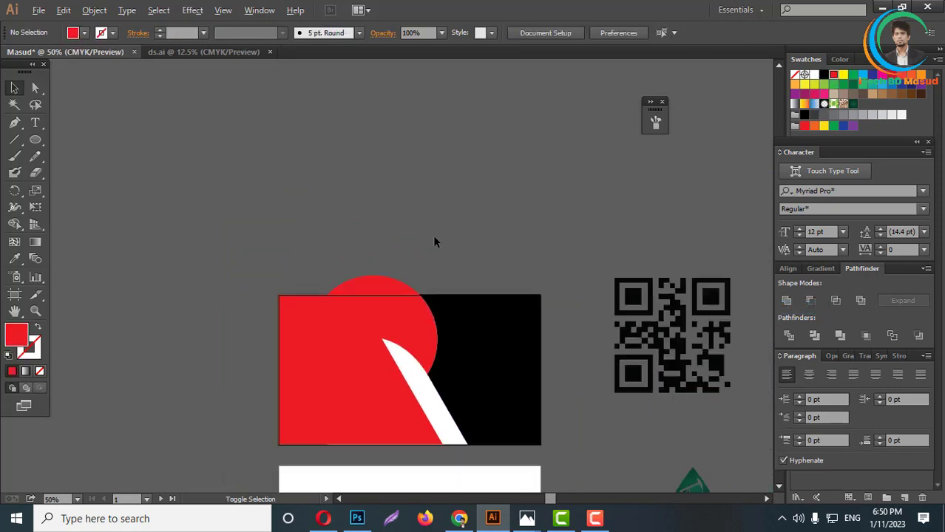
pyautogui.scroll(-1, 434, 242)
pyautogui.scroll(5, 493, 276)
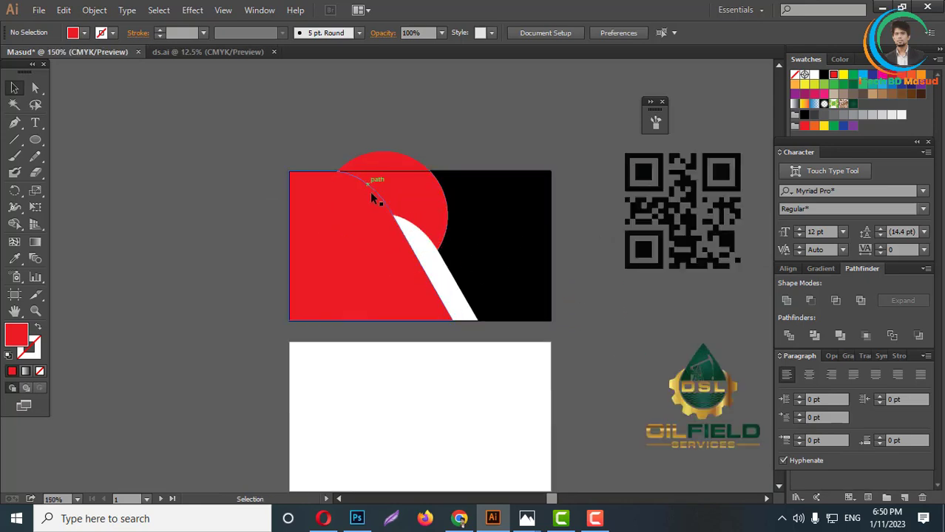
pyautogui.click(429, 208)
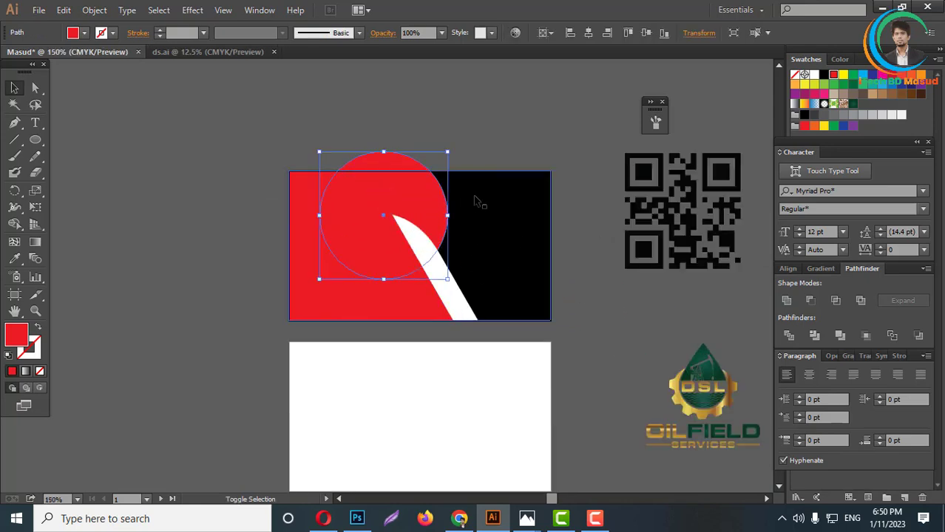
pyautogui.keyDown('shift'); pyautogui.click(476, 200); pyautogui.keyUp('shift')
pyautogui.scroll(2, 451, 191)
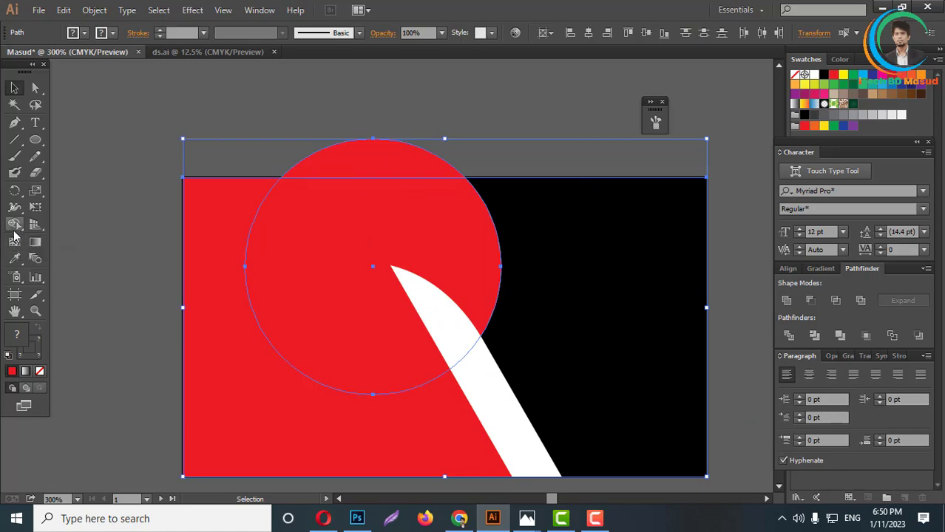
pyautogui.click(14, 230)
pyautogui.keyDown('alt'); pyautogui.click(331, 167); pyautogui.keyUp('alt')
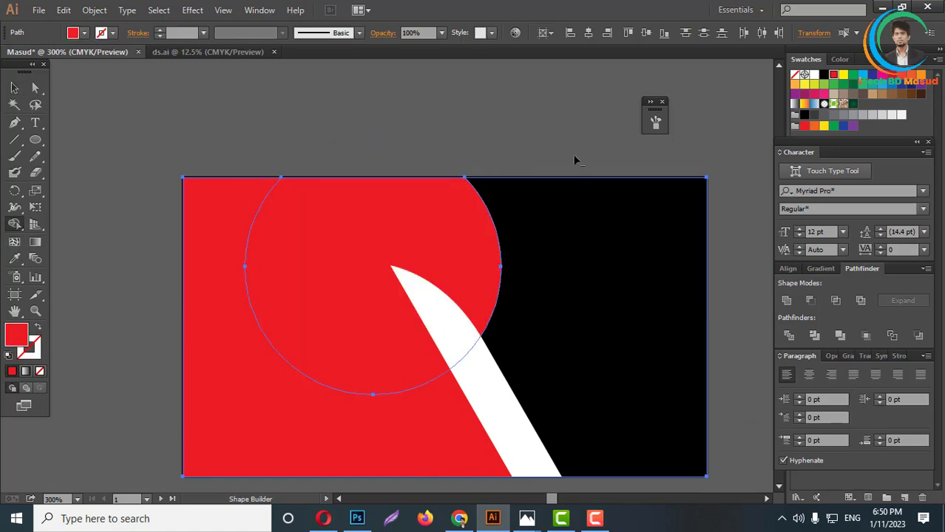
pyautogui.scroll(3, 562, 193)
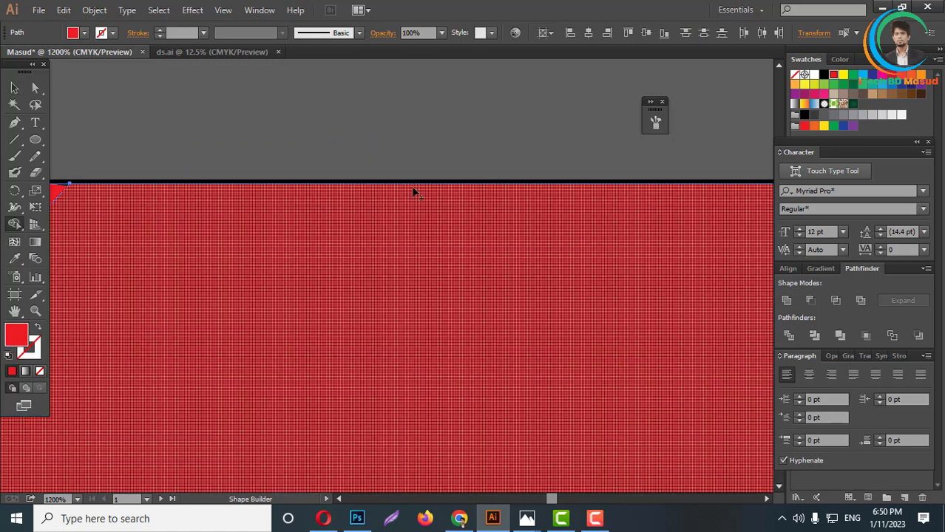
pyautogui.scroll(-2, 291, 185)
pyautogui.scroll(-2, 288, 183)
pyautogui.press('v')
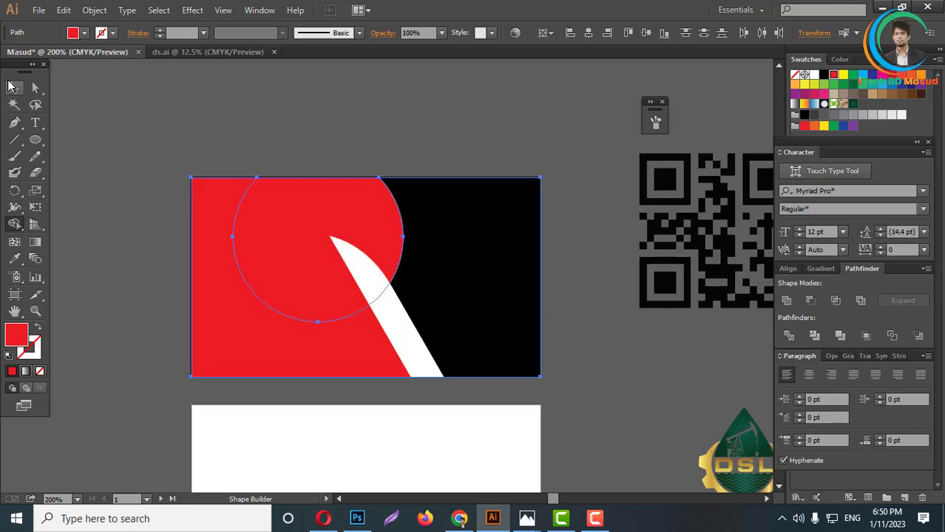
pyautogui.click(478, 168)
# - Recolour the large curved red shape with a darker red to set it apart from the circle
pyautogui.click(326, 334)
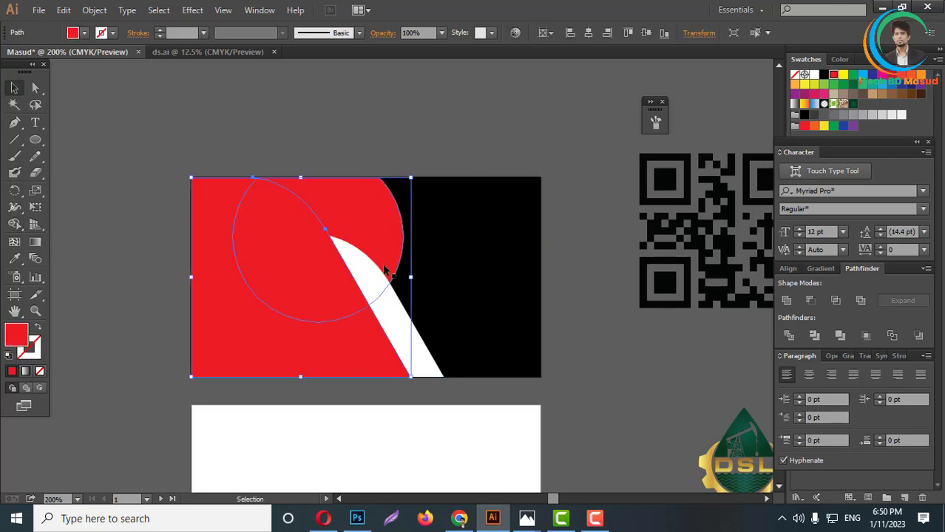
pyautogui.click(613, 298)
pyautogui.click(278, 328)
pyautogui.doubleClick(18, 335)
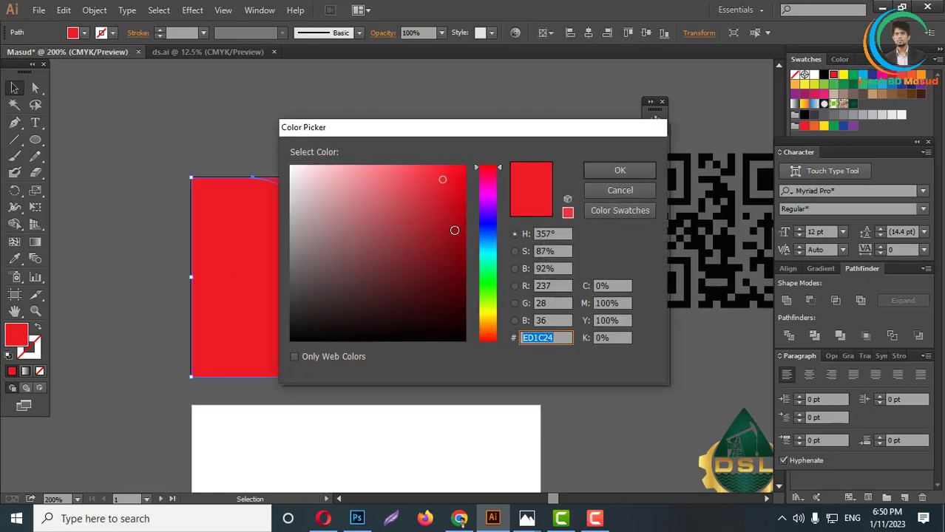
pyautogui.click(461, 214)
pyautogui.click(622, 169)
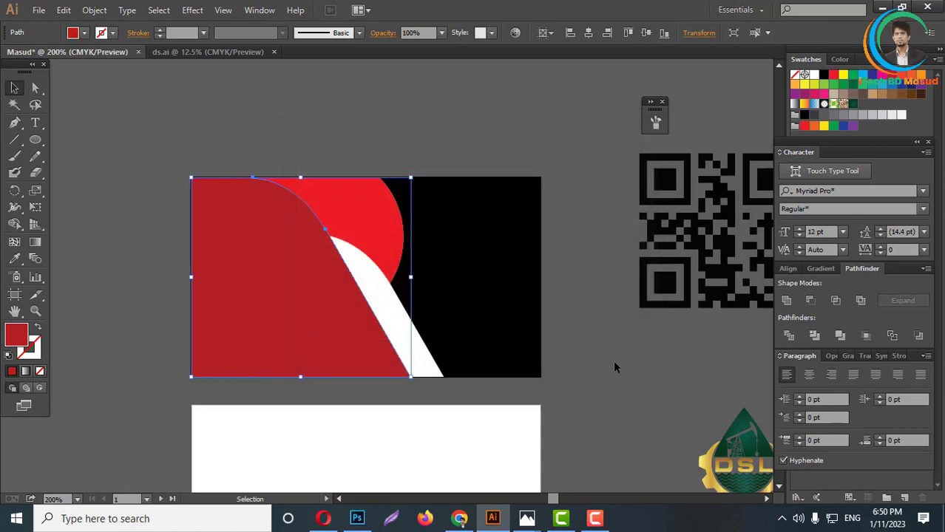
pyautogui.click(613, 360)
# - Examine how the dark red, red and white shapes layer against the black background of the first card
pyautogui.scroll(-3, 418, 283)
pyautogui.scroll(4, 403, 272)
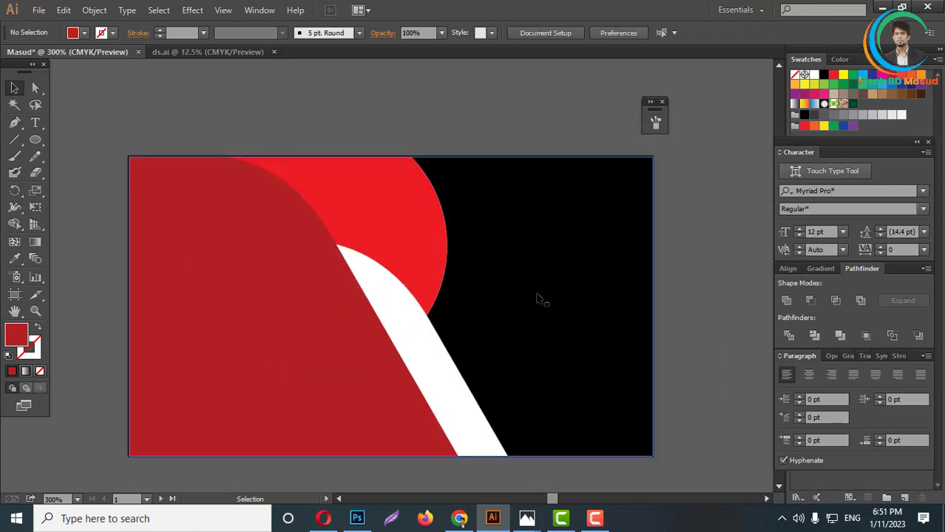
pyautogui.scroll(-3, 449, 270)
pyautogui.scroll(-2, 449, 268)
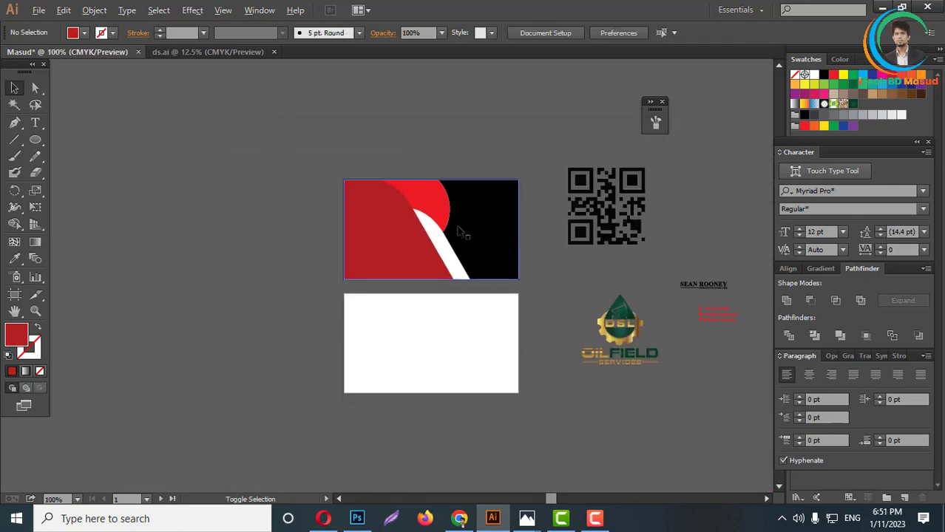
pyautogui.scroll(2, 460, 229)
pyautogui.scroll(1, 417, 331)
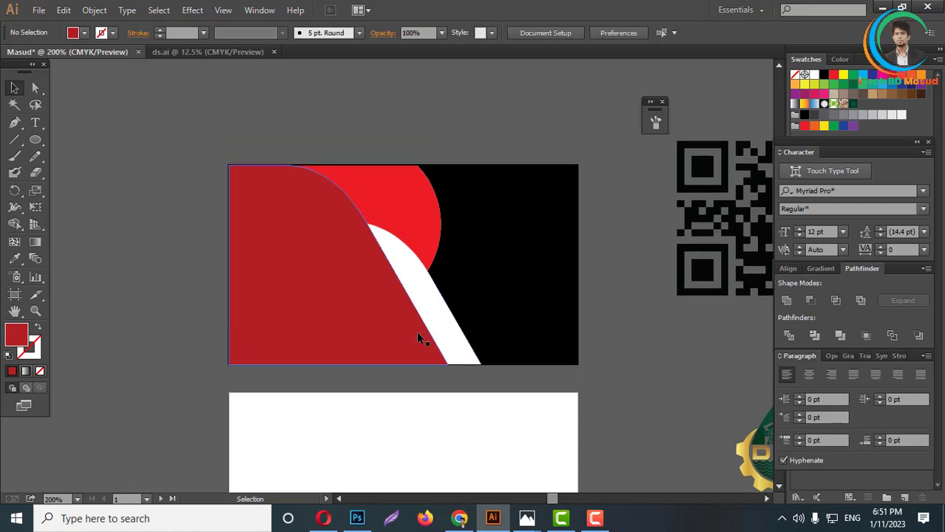
pyautogui.scroll(2, 418, 334)
pyautogui.scroll(-1, 364, 308)
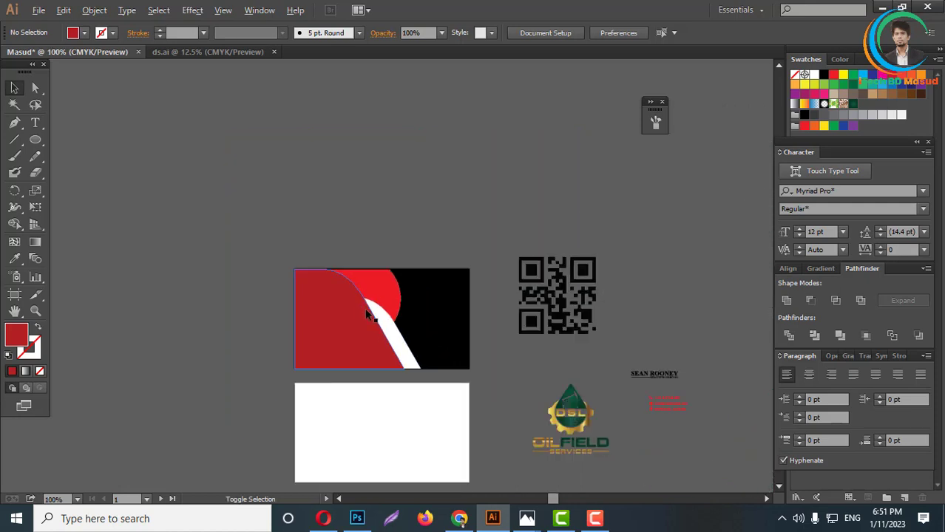
pyautogui.scroll(1, 488, 370)
pyautogui.scroll(-2, 515, 339)
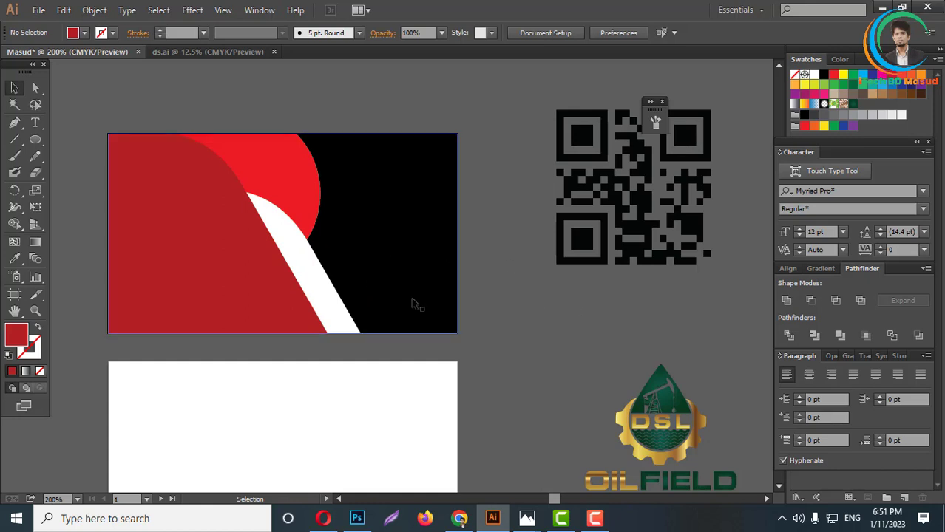
pyautogui.scroll(-1, 453, 267)
pyautogui.scroll(1, 400, 270)
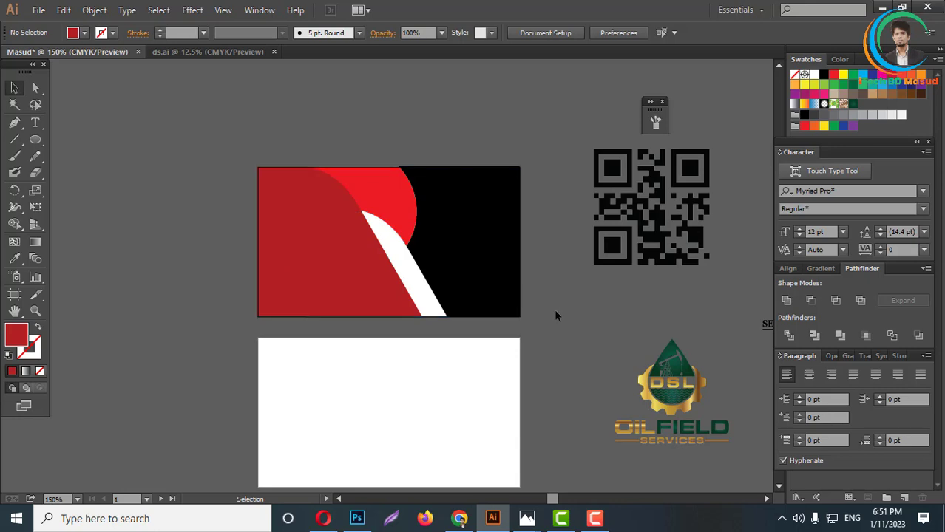
# - Move the DSL Oilfield Services logo closer to the two cards
pyautogui.scroll(1, 554, 309)
pyautogui.scroll(-1, 548, 299)
pyautogui.moveTo(670, 356); pyautogui.dragTo(614, 315)
pyautogui.click(582, 298)
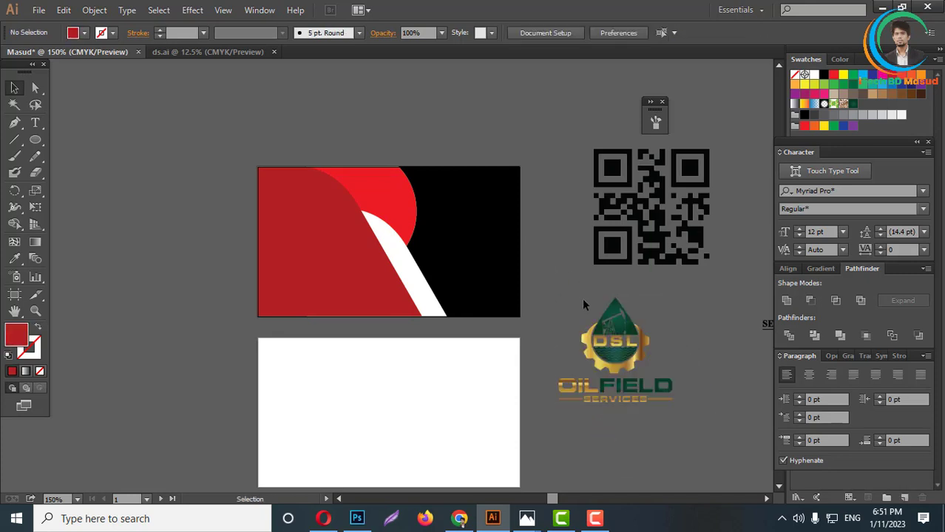
# - Fill the black background rectangle with the dark green gradient sampled from the logo's oil drop using the Eyedropper tool
pyautogui.scroll(1, 532, 307)
pyautogui.scroll(1, 534, 306)
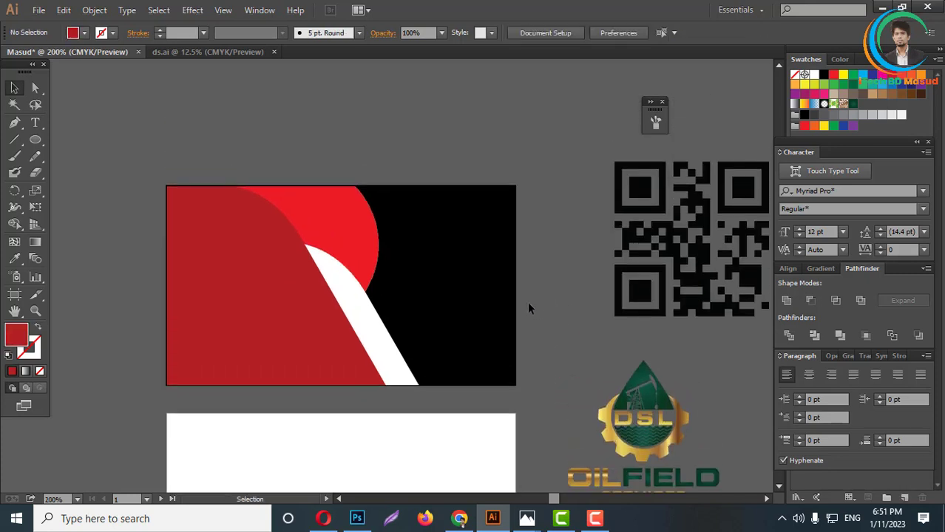
pyautogui.scroll(-1, 528, 309)
pyautogui.click(446, 232)
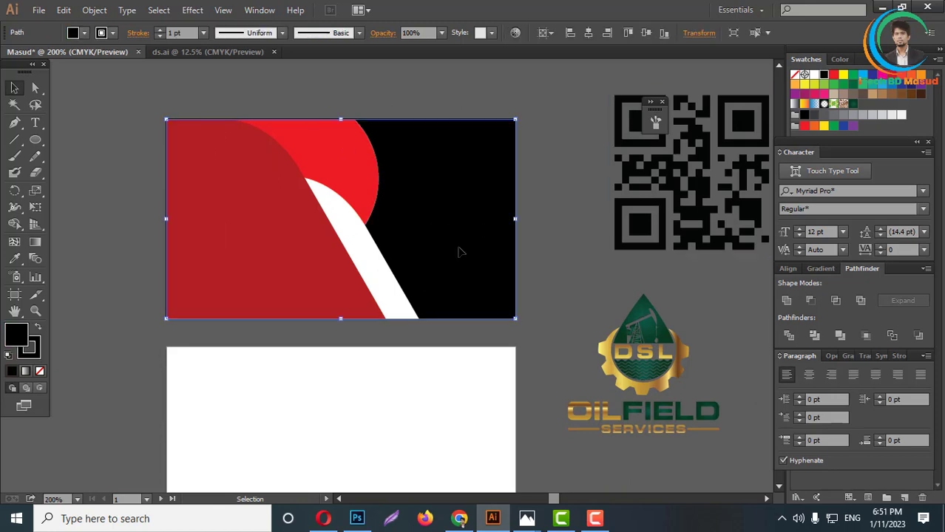
pyautogui.click(13, 259)
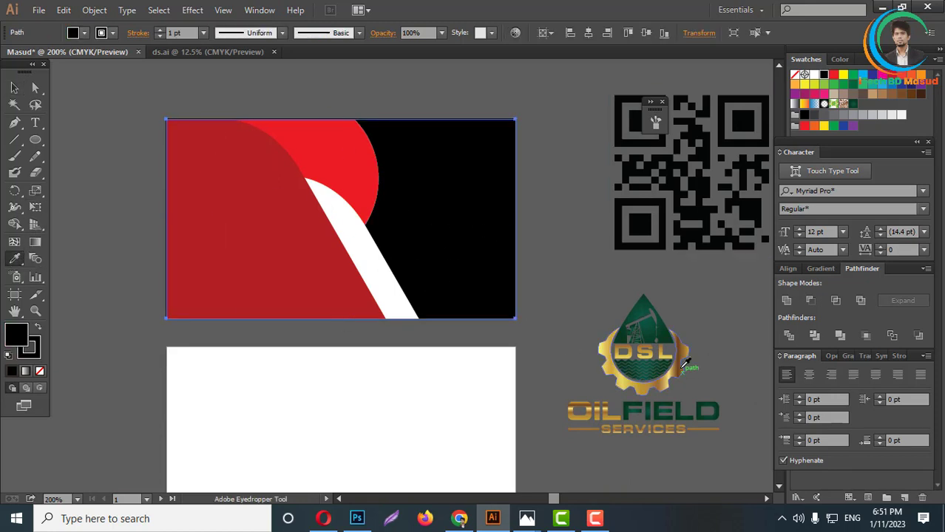
pyautogui.click(640, 306)
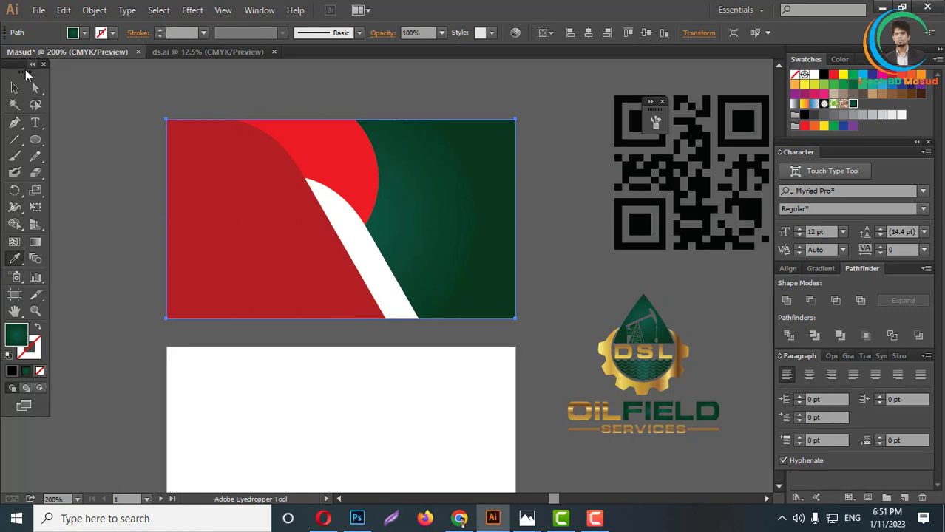
# - Fill the large curved shape and the circle with the gold gradient sampled from the logo's gear
pyautogui.click(14, 87)
pyautogui.click(246, 175)
pyautogui.keyDown('shift'); pyautogui.click(315, 166); pyautogui.keyUp('shift')
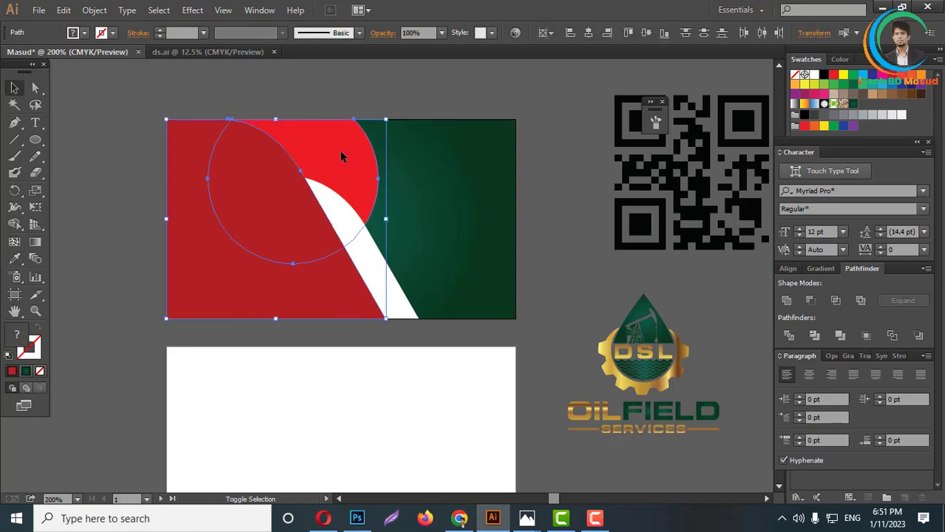
pyautogui.click(14, 259)
pyautogui.scroll(2, 662, 392)
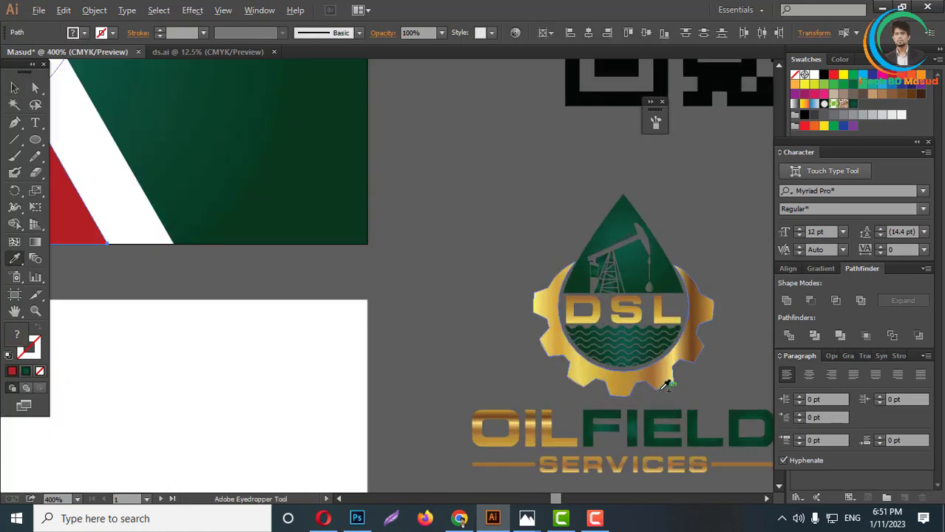
pyautogui.click(660, 373)
pyautogui.scroll(-3, 575, 336)
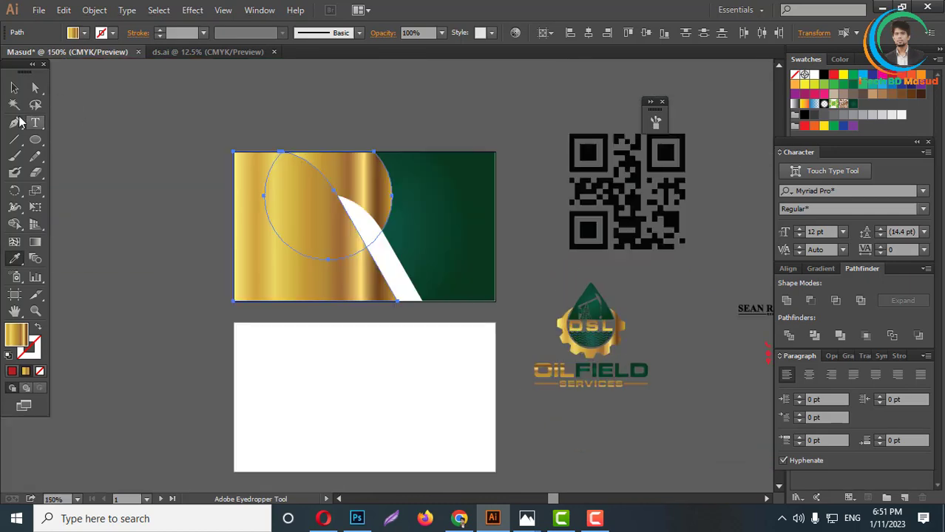
pyautogui.click(14, 87)
pyautogui.click(122, 207)
pyautogui.scroll(1, 625, 274)
pyautogui.scroll(1, 622, 267)
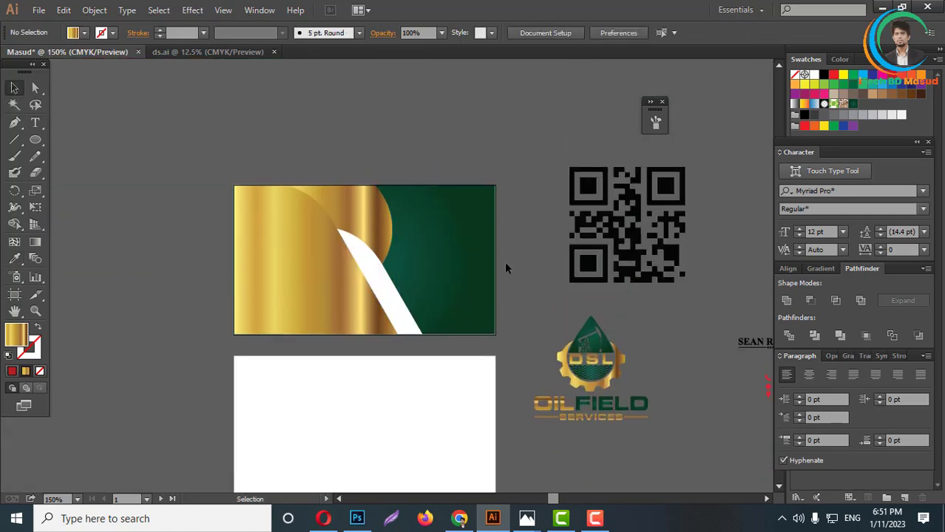
# - Add a Multiply drop shadow to the large gold shape with 40% opacity, 0.1 in X and Y offsets and 0.07 in blur
pyautogui.scroll(1, 411, 292)
pyautogui.click(281, 265)
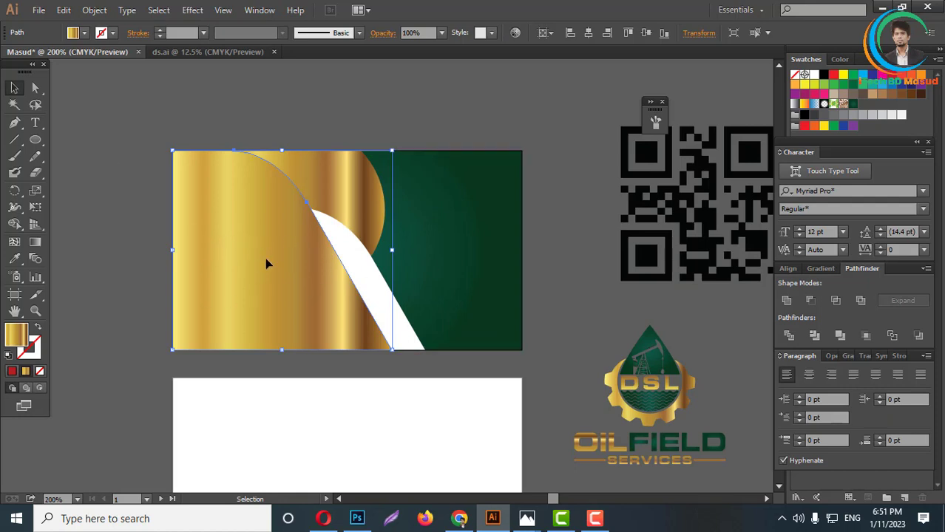
pyautogui.click(192, 9)
pyautogui.moveTo(220, 169)
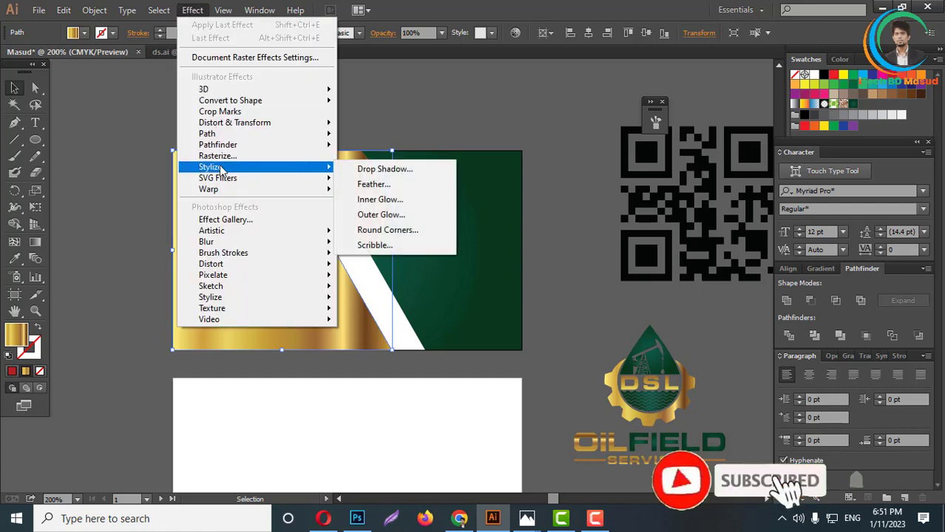
pyautogui.click(380, 169)
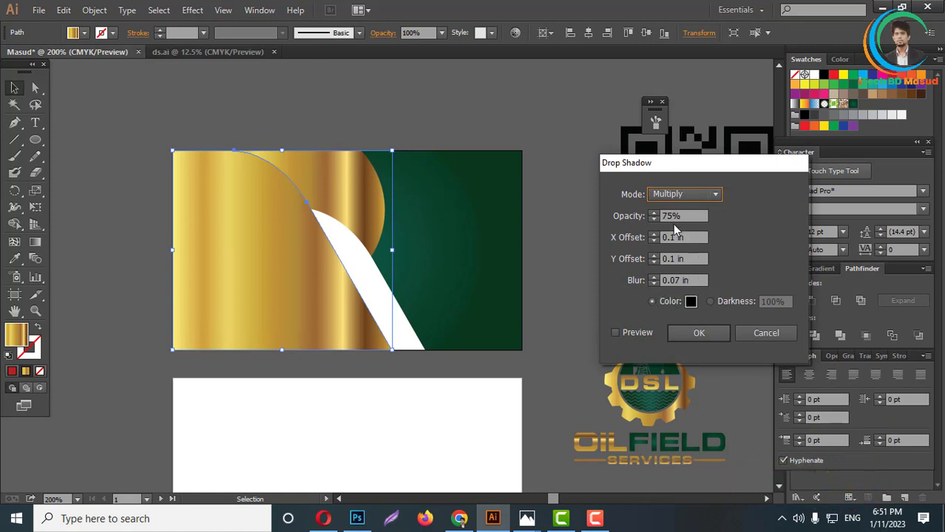
pyautogui.press('Tab')
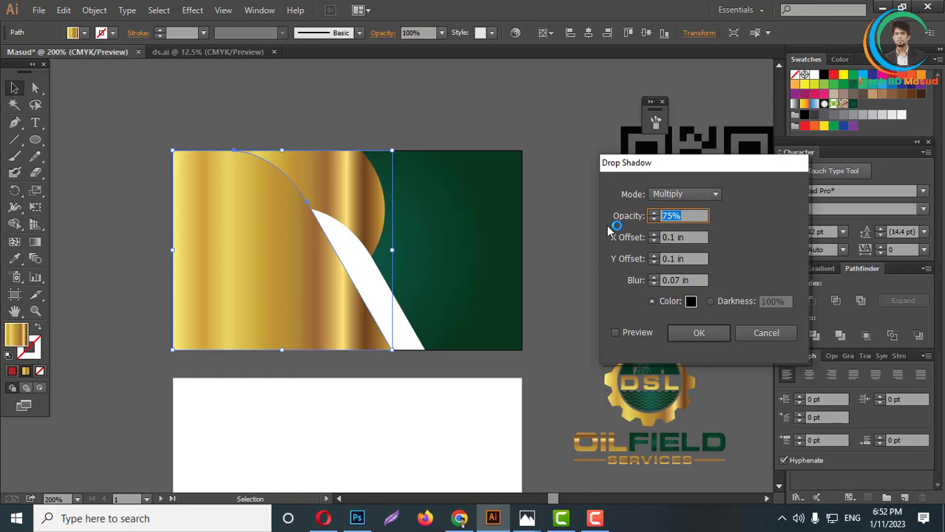
pyautogui.write('40')
pyautogui.click(621, 331)
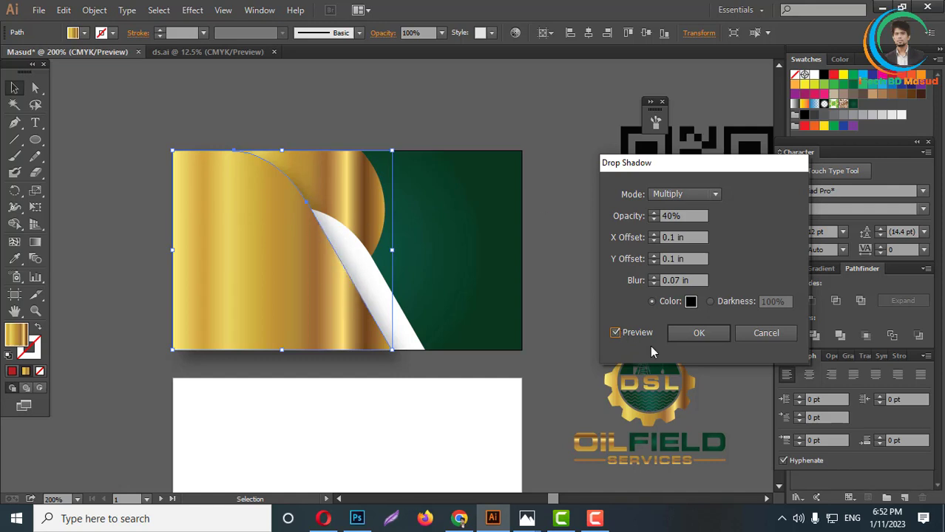
pyautogui.click(699, 334)
pyautogui.click(570, 347)
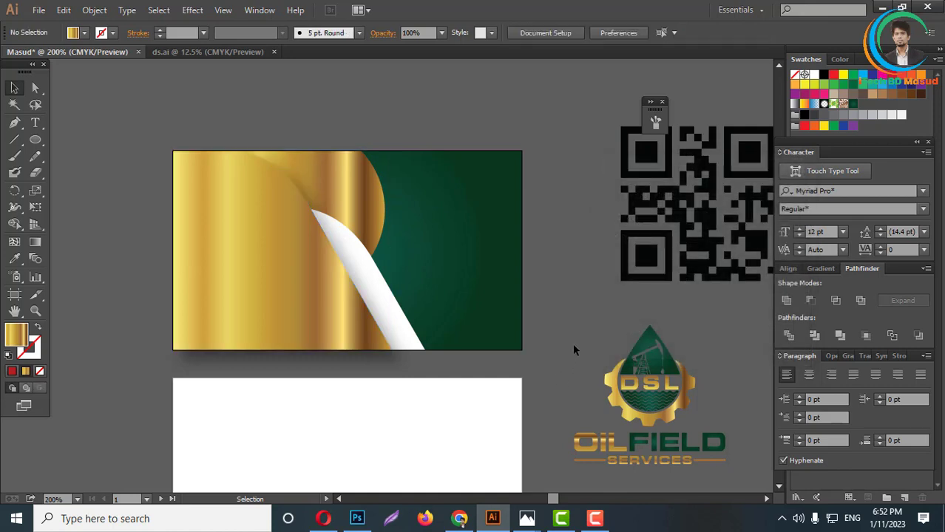
pyautogui.scroll(1, 581, 192)
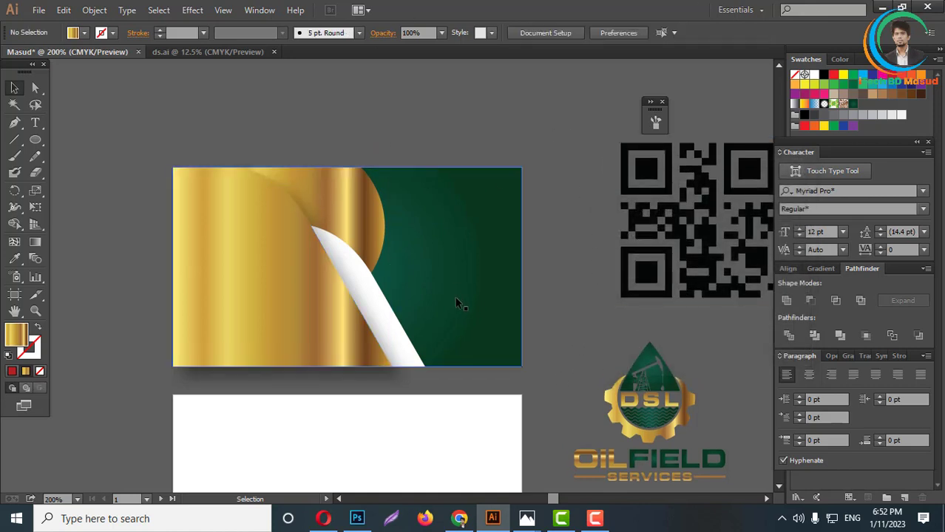
pyautogui.click(351, 275)
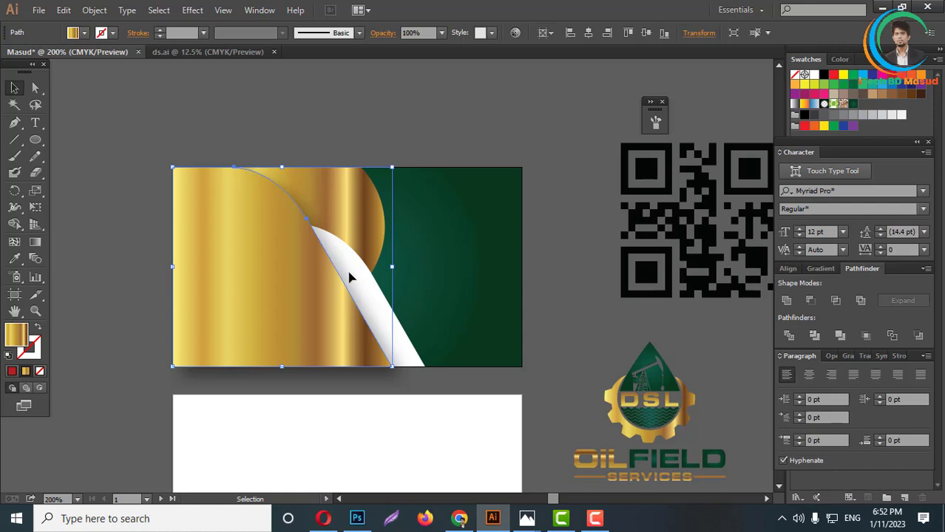
pyautogui.click(454, 319)
pyautogui.click(405, 364)
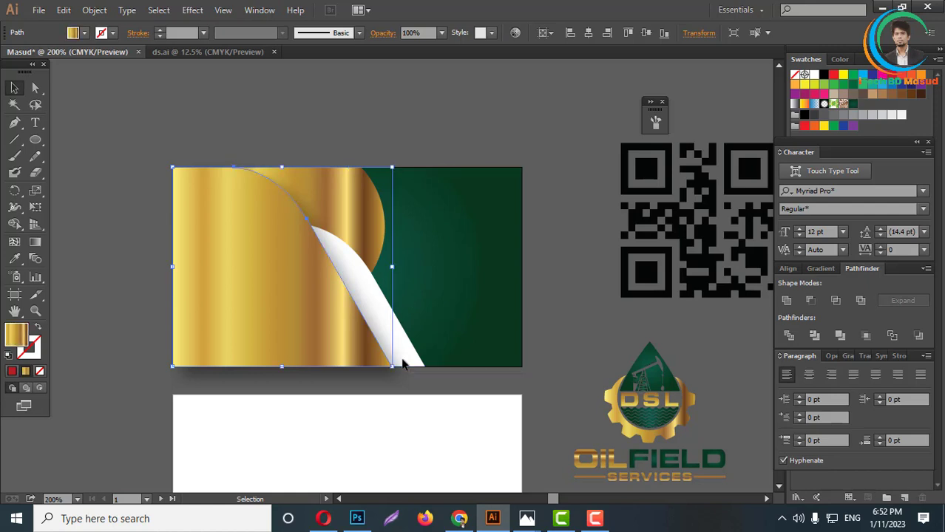
pyautogui.click(433, 388)
pyautogui.scroll(4, 417, 366)
pyautogui.moveTo(339, 400); pyautogui.dragTo(335, 369)
pyautogui.hotkey('ctrl', 'z')
# - Apply a Multiply drop shadow to the white curved strip with 40% opacity, 0.1 in offsets and 0.07 in blur
pyautogui.click(426, 355)
pyautogui.scroll(-4, 431, 361)
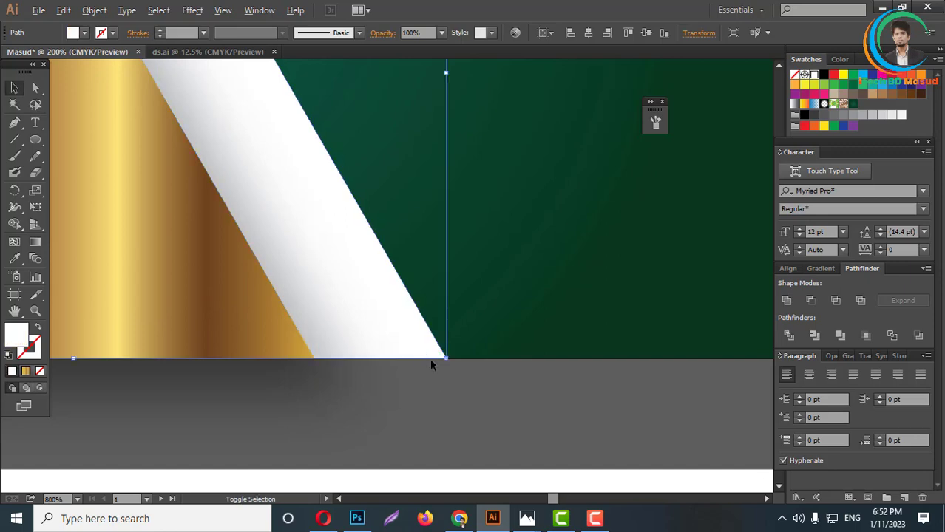
pyautogui.scroll(-2, 431, 363)
pyautogui.click(158, 10)
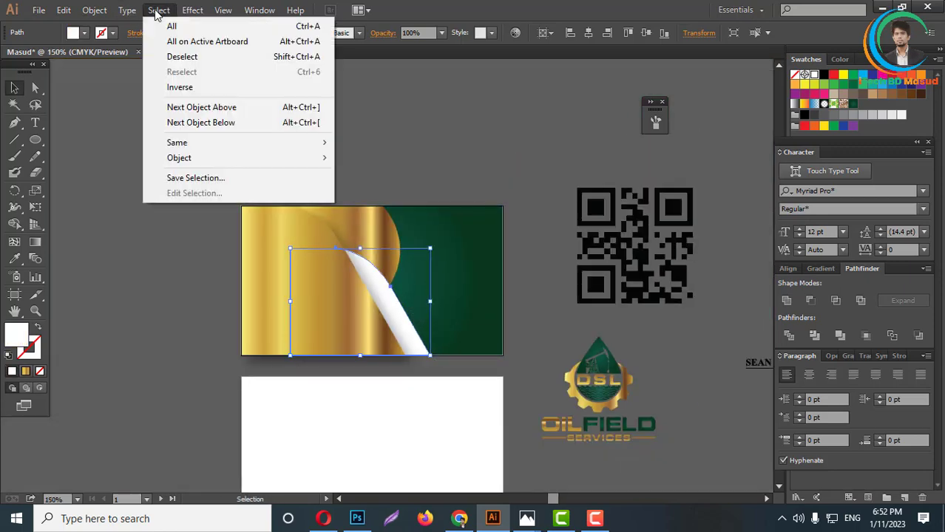
pyautogui.moveTo(189, 9)
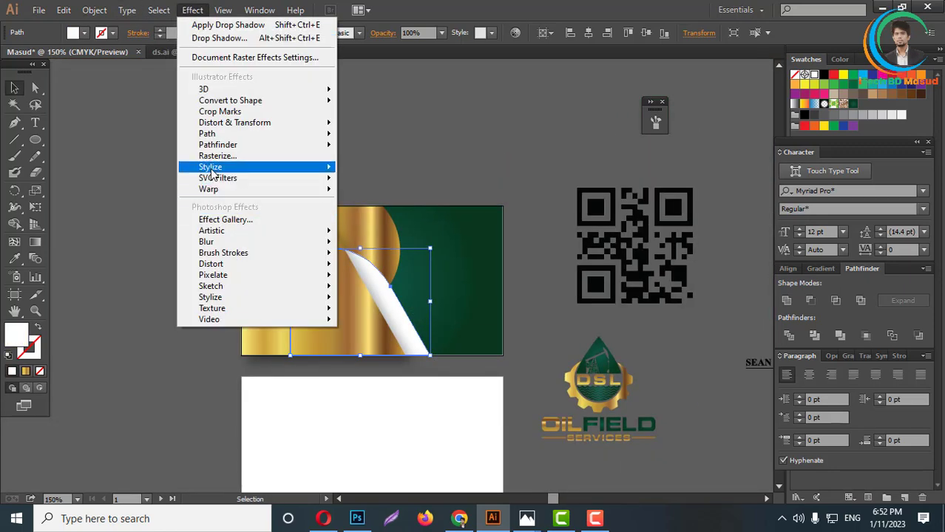
pyautogui.moveTo(213, 170)
pyautogui.click(362, 167)
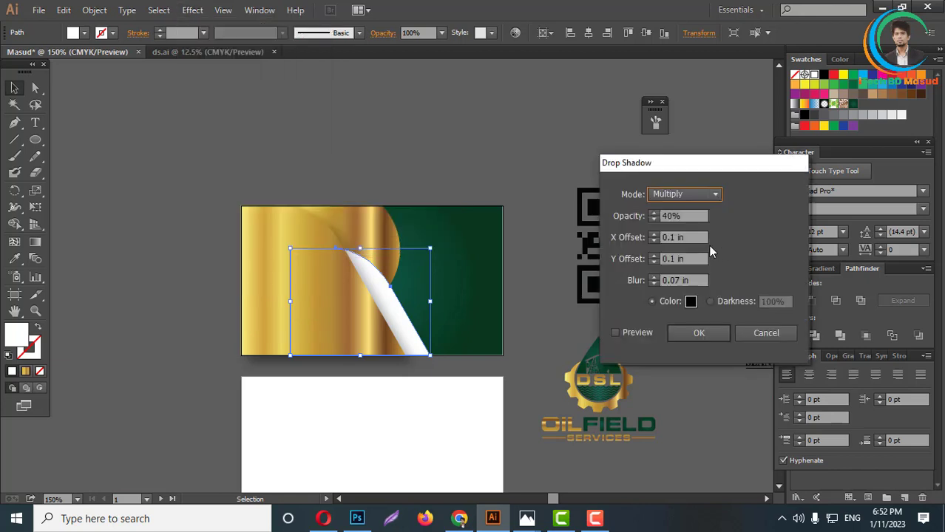
pyautogui.click(616, 333)
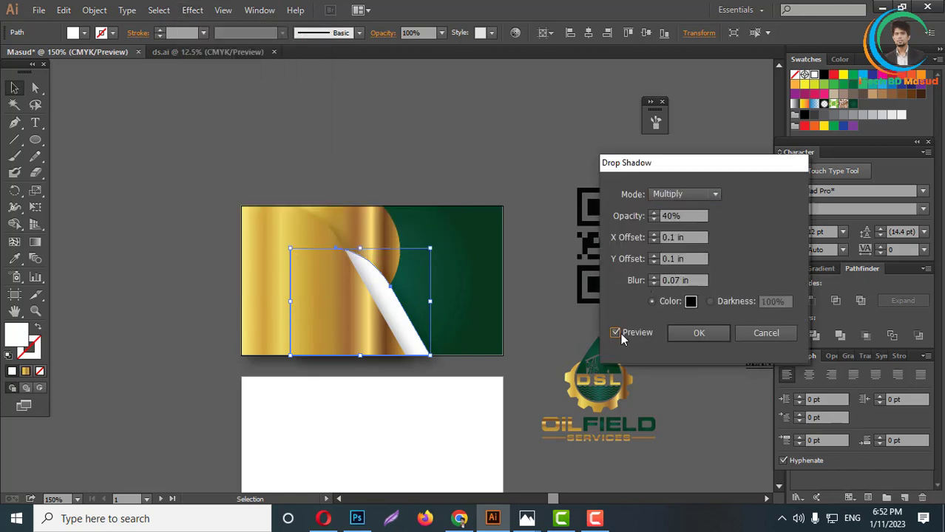
pyautogui.click(702, 335)
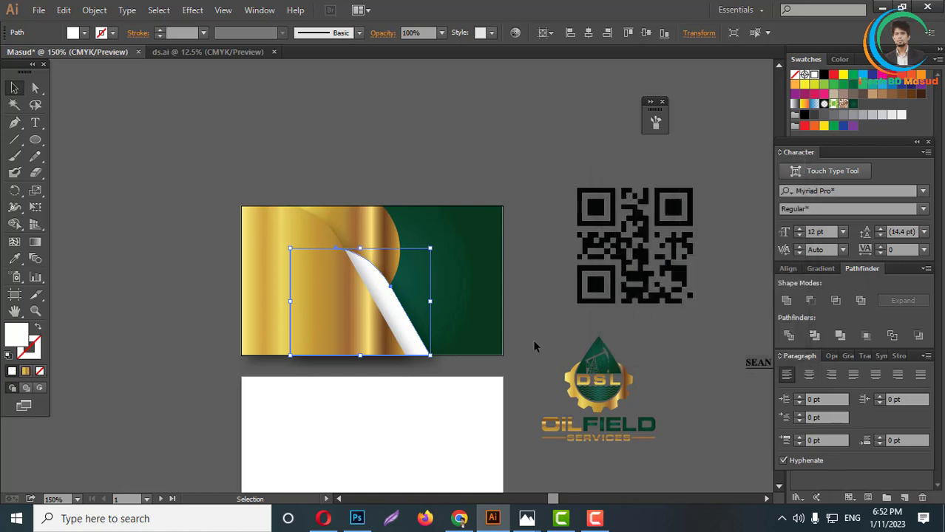
pyautogui.click(584, 310)
# - Try a diagonal gold gradient on the large curved shape, running between its lower-left corner and the circle's upper-right side
pyautogui.keyDown('alt'); pyautogui.scroll(3, 324, 245); pyautogui.keyUp('alt')
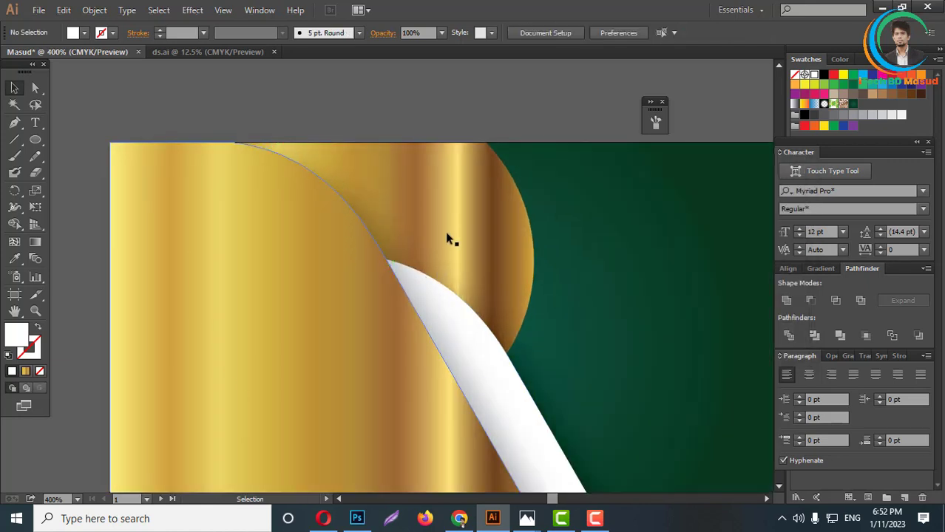
pyautogui.keyDown('alt'); pyautogui.scroll(-3, 477, 293); pyautogui.keyUp('alt')
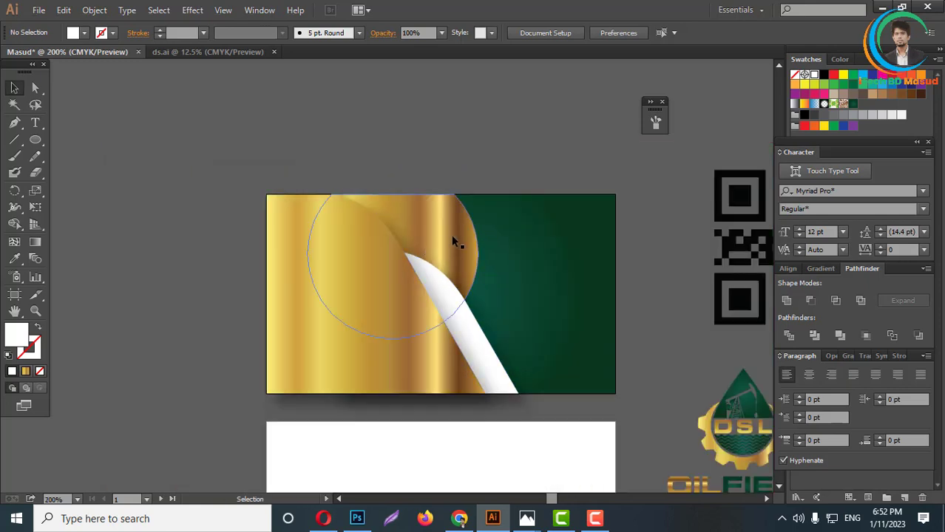
pyautogui.keyDown('alt'); pyautogui.scroll(3, 488, 229); pyautogui.keyUp('alt')
pyautogui.keyDown('alt'); pyautogui.scroll(-3, 488, 229); pyautogui.keyUp('alt')
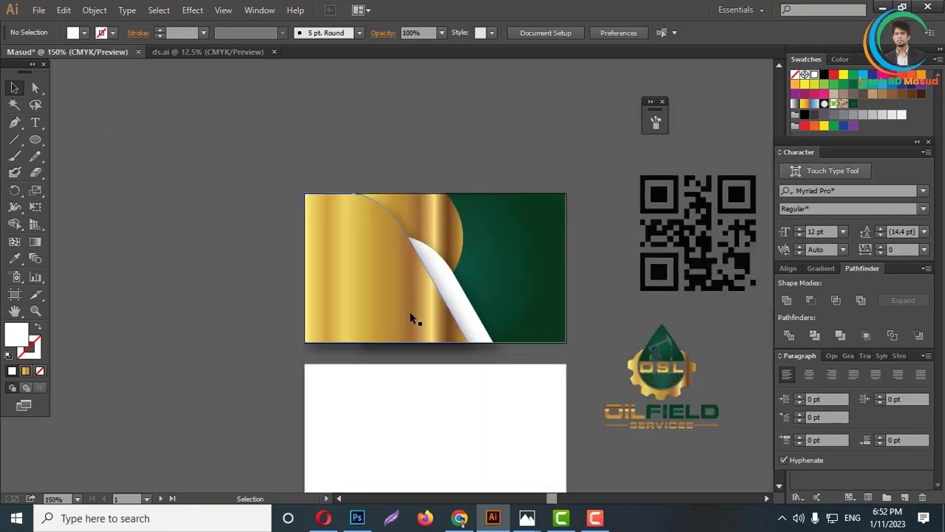
pyautogui.click(412, 318)
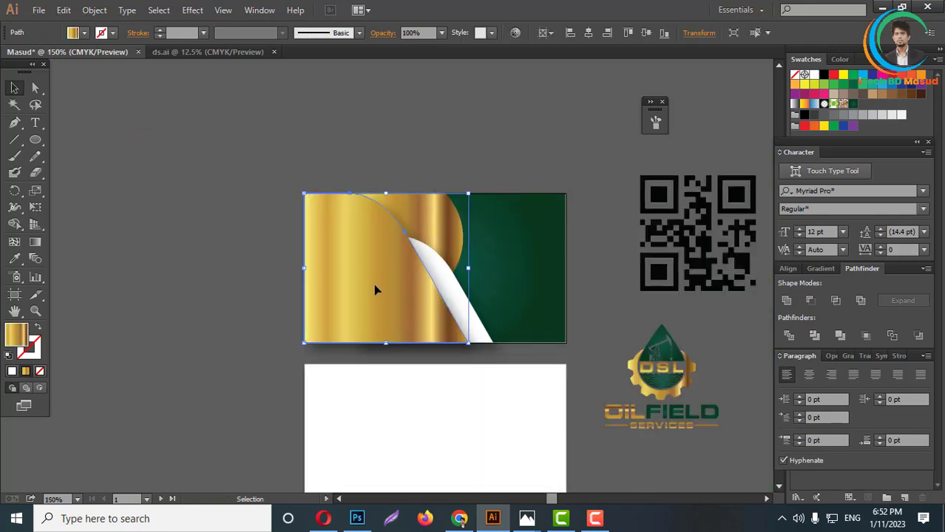
pyautogui.press('g')
pyautogui.moveTo(365, 305); pyautogui.dragTo(265, 379)
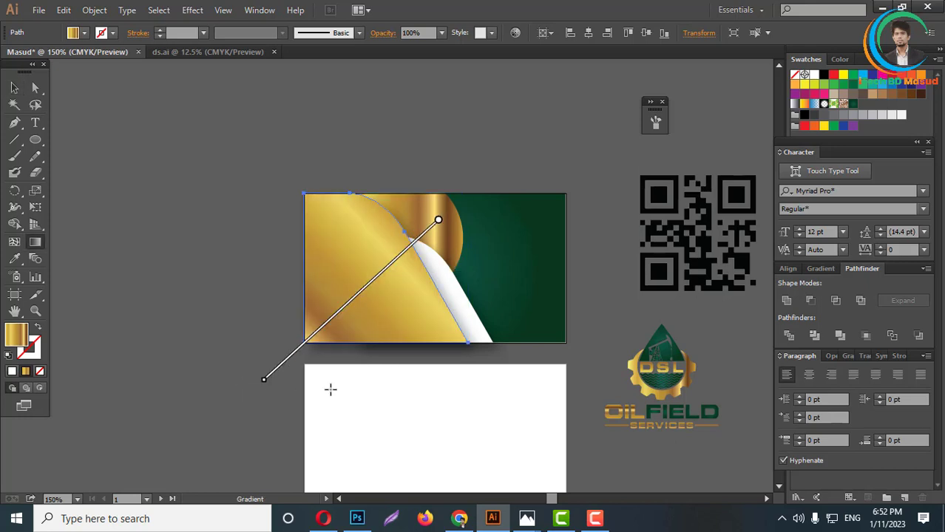
pyautogui.moveTo(332, 387); pyautogui.dragTo(519, 220)
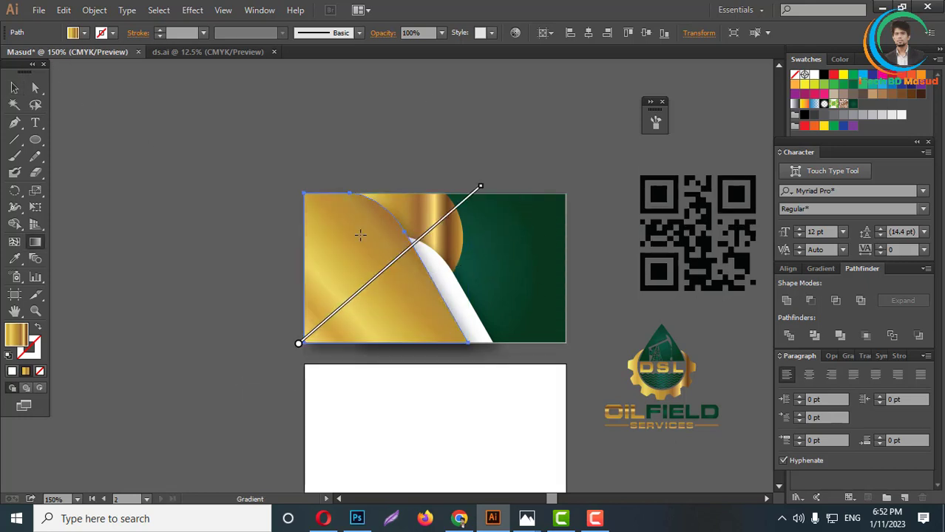
pyautogui.scroll(2, 384, 297)
pyautogui.scroll(-2, 351, 216)
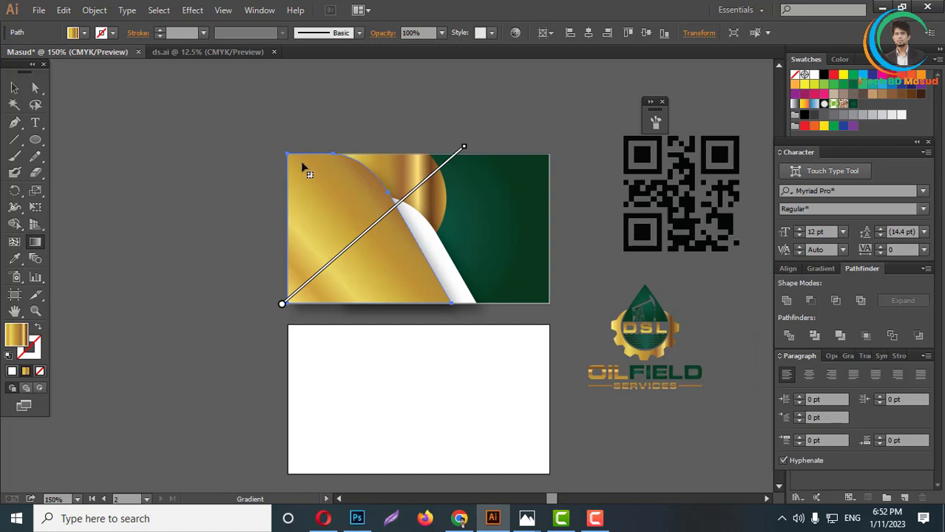
# - Redirect the large shape's gold gradient diagonally, from below its lower-right edge to beyond its upper-left corner
pyautogui.moveTo(265, 157); pyautogui.dragTo(430, 362)
pyautogui.moveTo(466, 330); pyautogui.dragTo(213, 156)
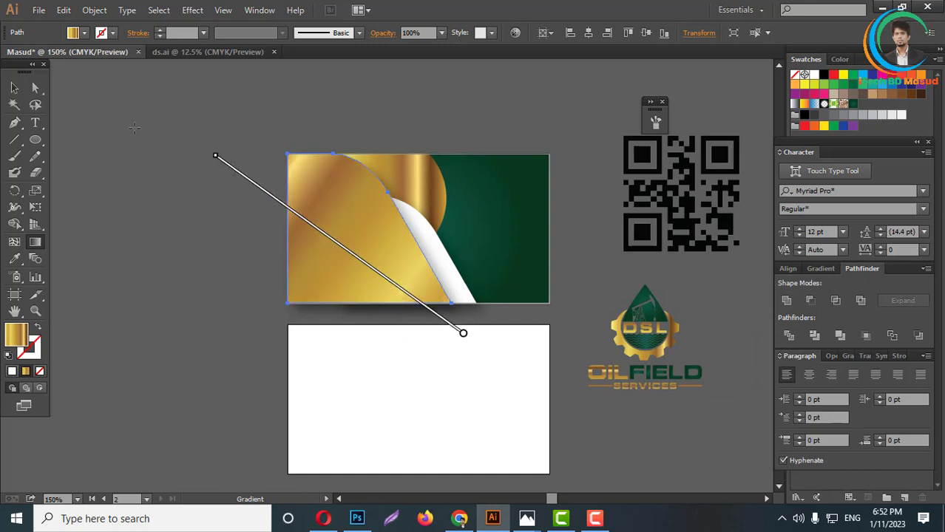
pyautogui.moveTo(438, 345); pyautogui.dragTo(197, 110)
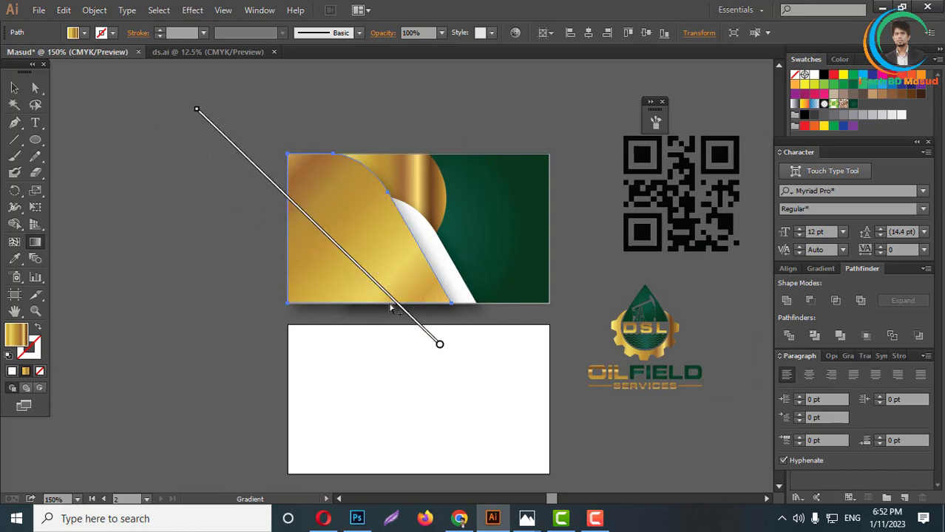
pyautogui.click(37, 90)
pyautogui.click(229, 130)
# - Angle the circle's gold gradient diagonally, from its upper-left edge across the white strip to just beyond its lower-right edge
pyautogui.scroll(2, 414, 184)
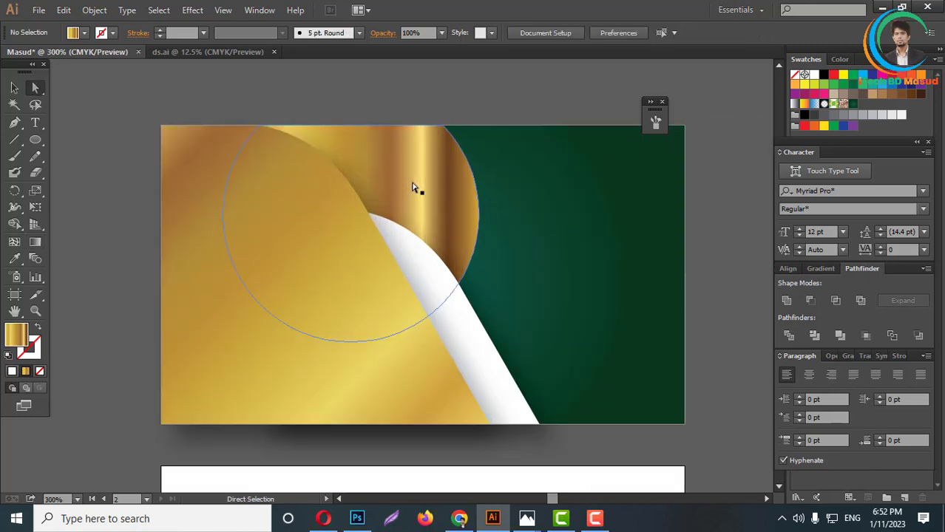
pyautogui.click(413, 186)
pyautogui.moveTo(258, 369); pyautogui.dragTo(622, 39)
pyautogui.scroll(-3, 398, 194)
pyautogui.moveTo(418, 274); pyautogui.dragTo(335, 122)
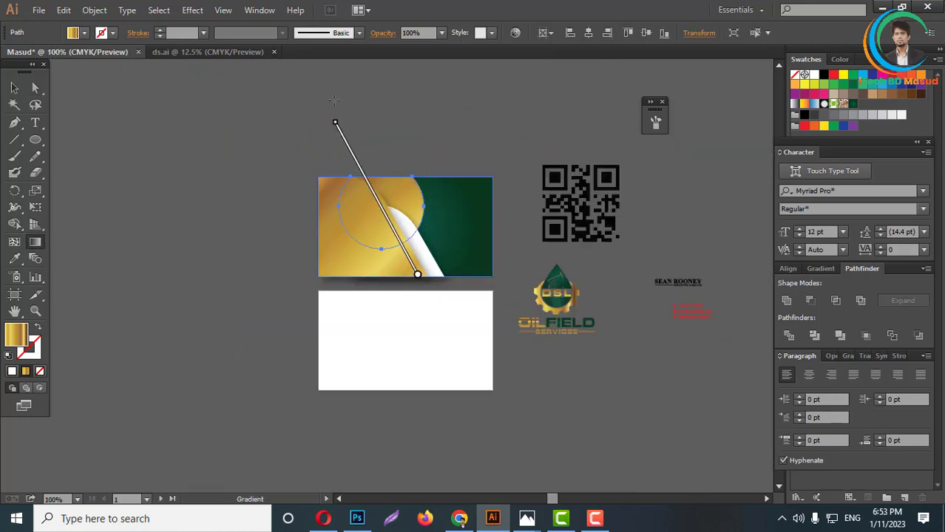
pyautogui.moveTo(445, 304); pyautogui.dragTo(312, 94)
pyautogui.scroll(2, 412, 229)
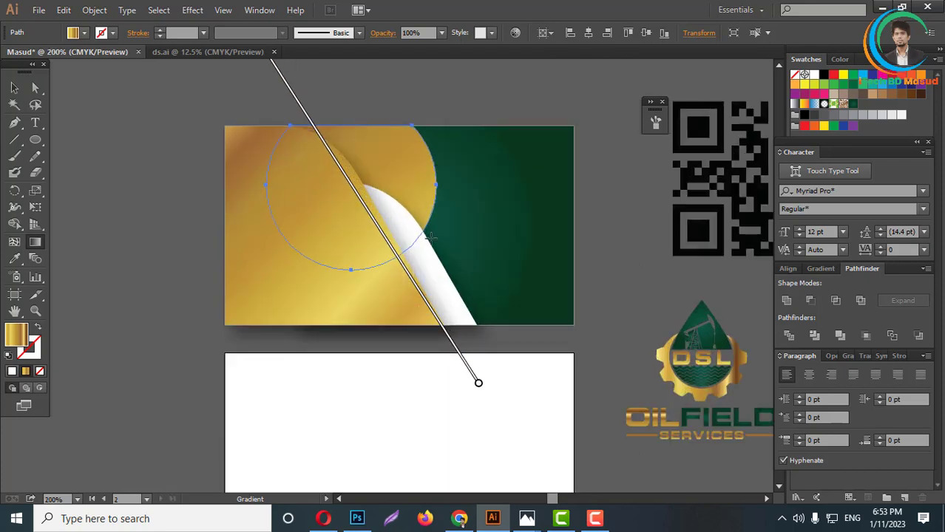
pyautogui.moveTo(410, 257)
pyautogui.mouseDown()
pyautogui.moveTo(317, 144)
pyautogui.moveTo(432, 270)
pyautogui.mouseUp()
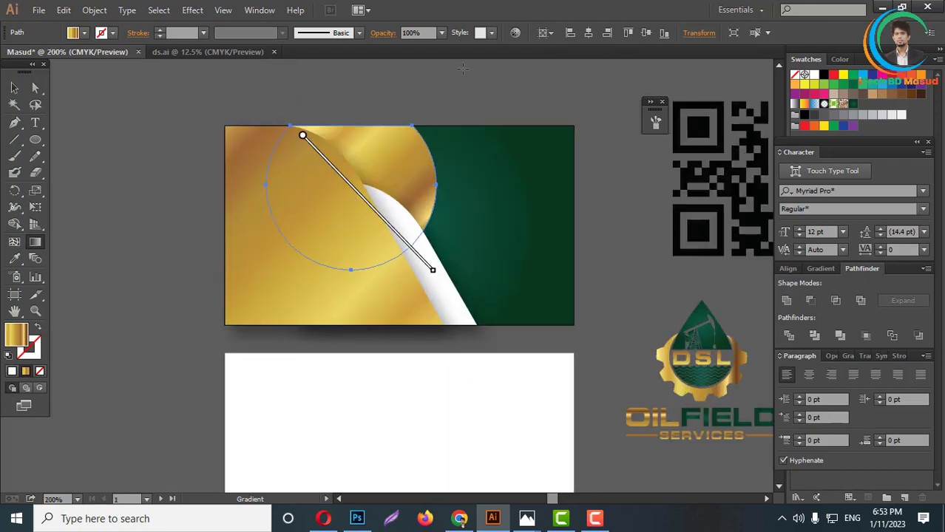
pyautogui.click(14, 88)
pyautogui.click(142, 141)
pyautogui.scroll(1, 414, 173)
pyautogui.scroll(-3, 412, 173)
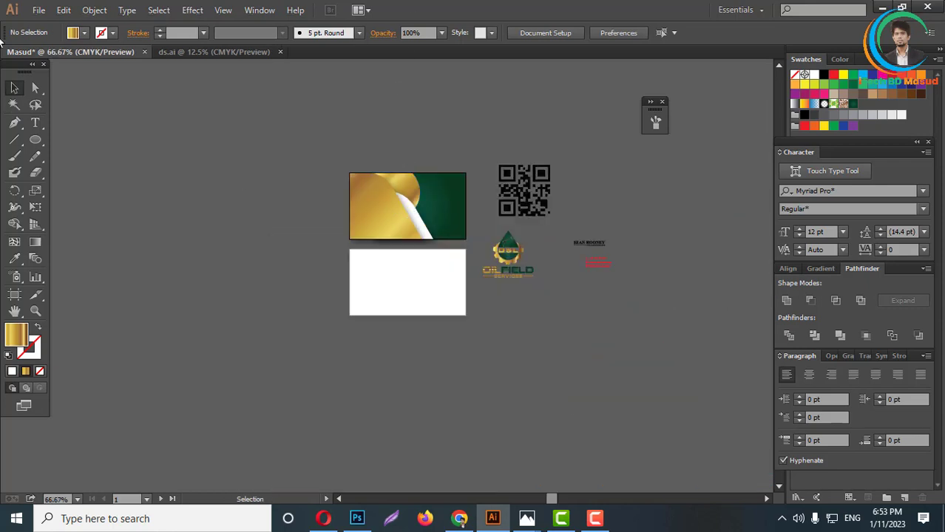
pyautogui.scroll(2, 456, 195)
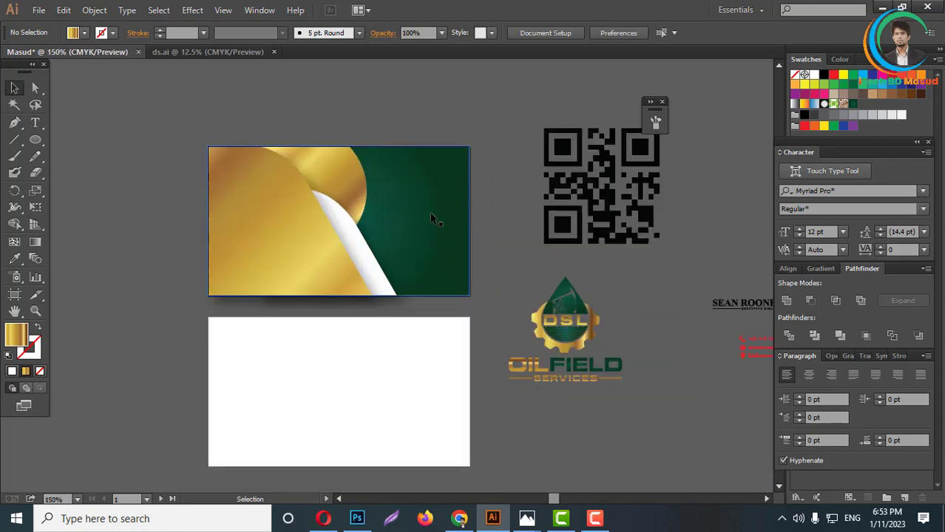
pyautogui.scroll(1, 448, 214)
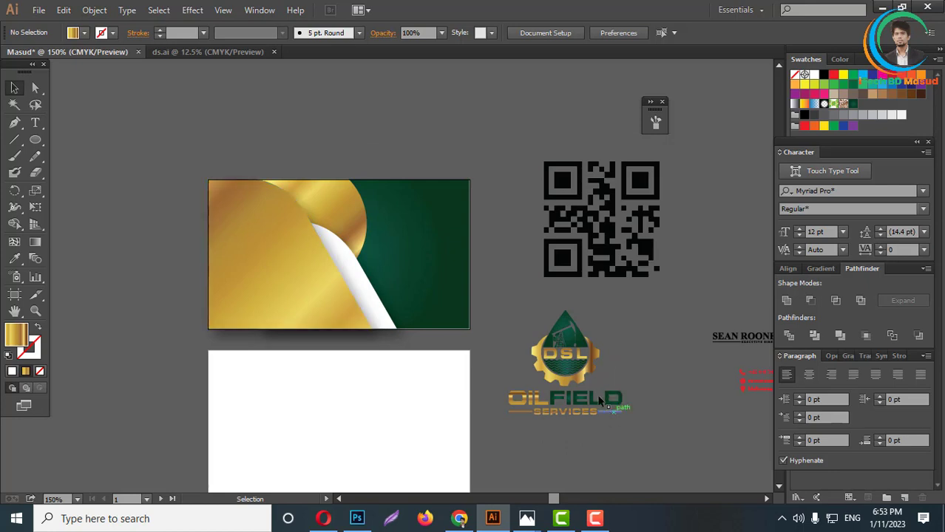
# - Try to recolour the logo's gold gear, DSL letters, OIL lettering and SERVICES line white
pyautogui.scroll(3, 591, 394)
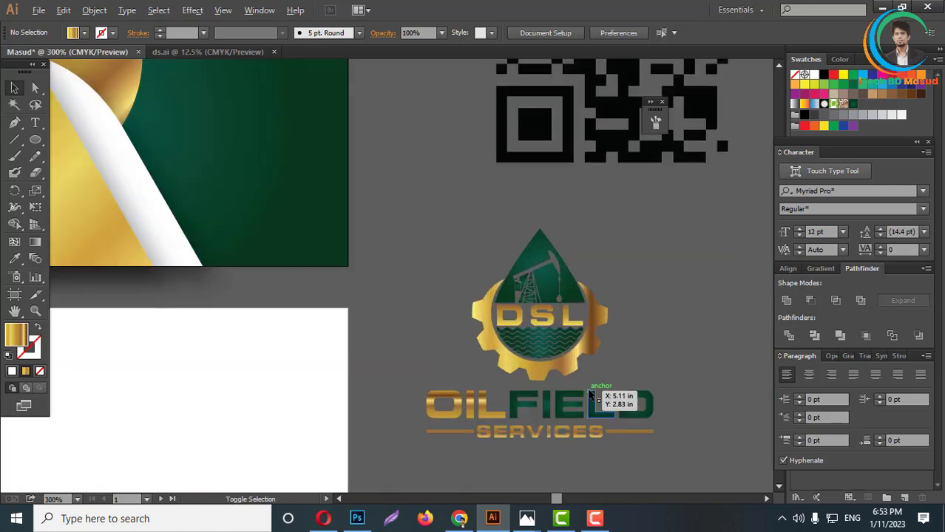
pyautogui.press('a')
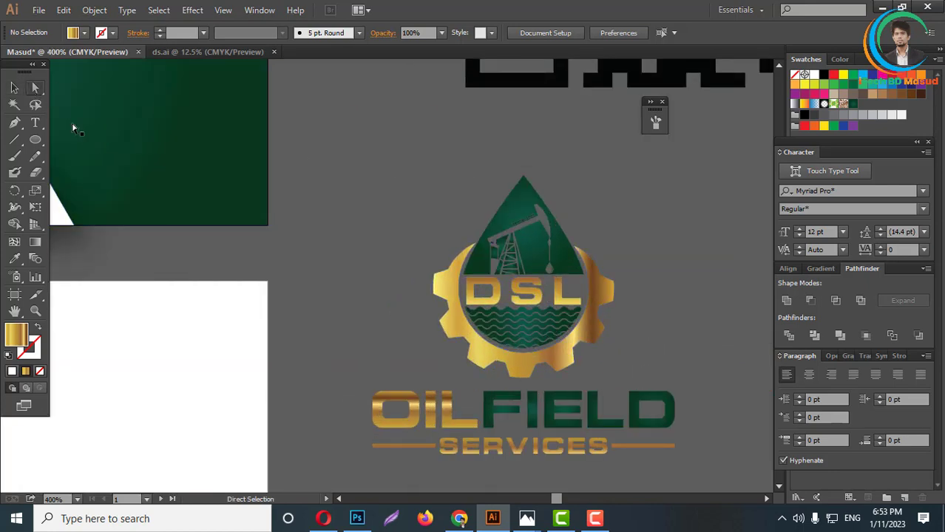
pyautogui.scroll(1, 503, 300)
pyautogui.moveTo(636, 309); pyautogui.dragTo(669, 298)
pyautogui.scroll(-2, 424, 256)
pyautogui.scroll(2, 555, 397)
pyautogui.moveTo(617, 411); pyautogui.dragTo(398, 398)
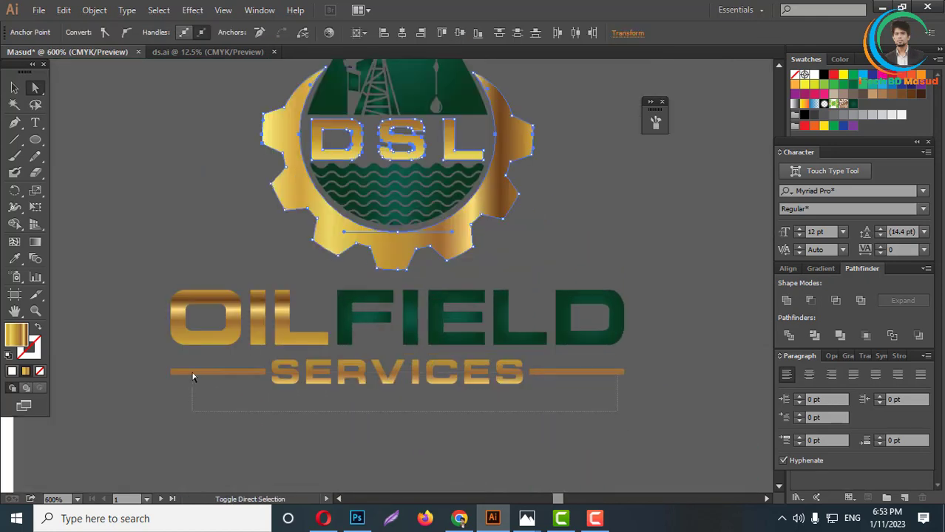
pyautogui.moveTo(192, 378); pyautogui.dragTo(167, 364)
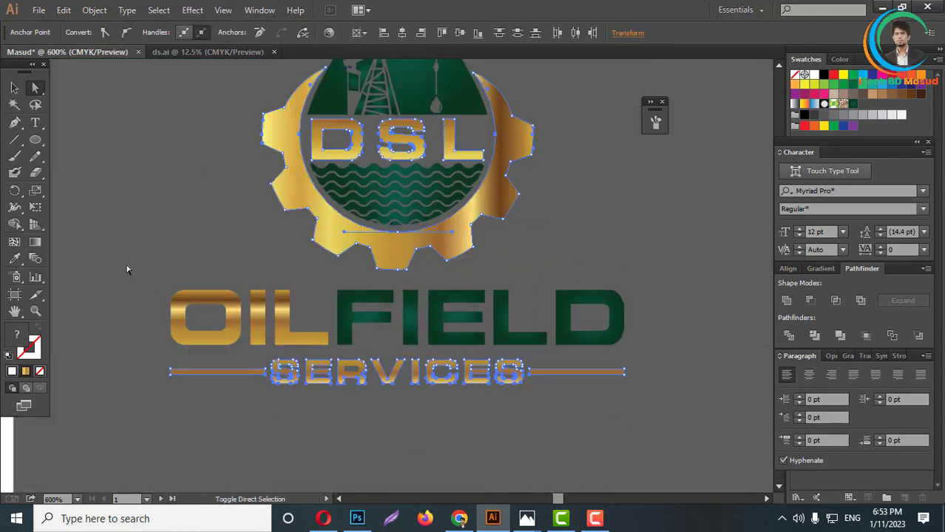
pyautogui.click(814, 75)
pyautogui.hotkey('ctrl', 'z')
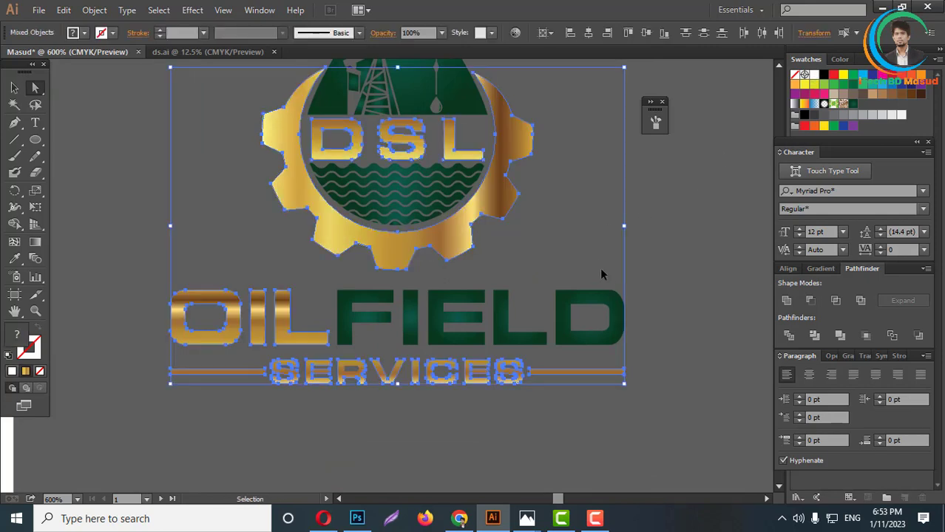
# - Place a spare copy of the gold and green logo on the pasteboard below and beside the original
pyautogui.click(14, 87)
pyautogui.click(485, 261)
pyautogui.scroll(-4, 426, 245)
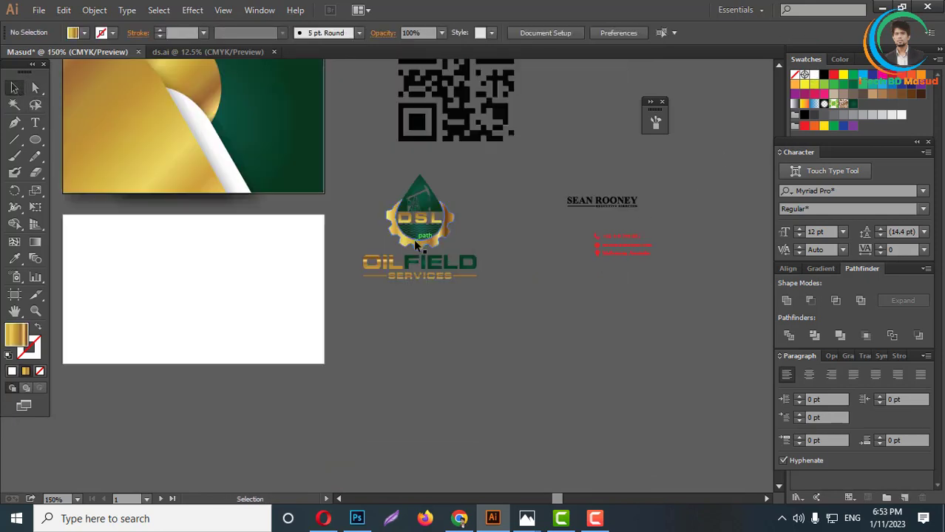
pyautogui.moveTo(415, 242); pyautogui.dragTo(574, 381)
pyautogui.hotkey('ctrl', '-')
pyautogui.hotkey('ctrl', '-')
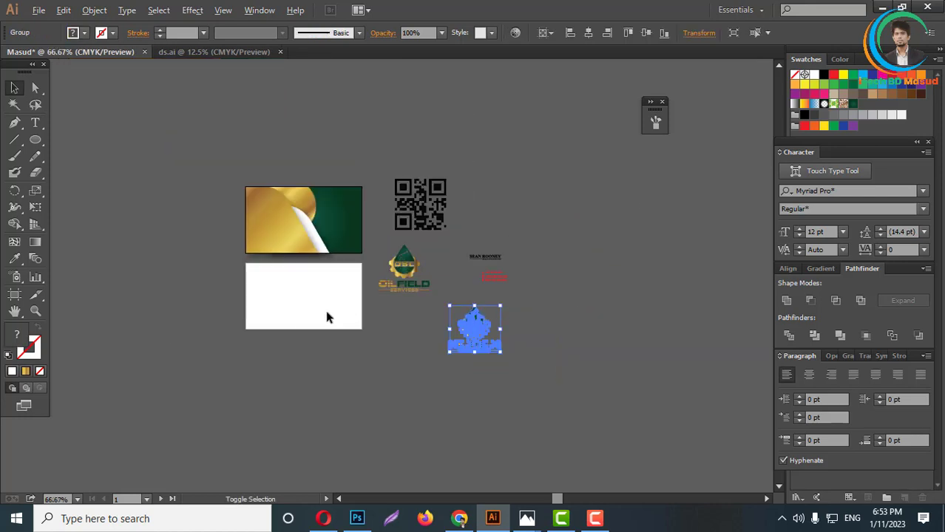
# - Recolour the original logo's gold gear, DSL letters, OIL lettering, SERVICES text and side lines white
pyautogui.scroll(1, 292, 307)
pyautogui.scroll(5, 474, 275)
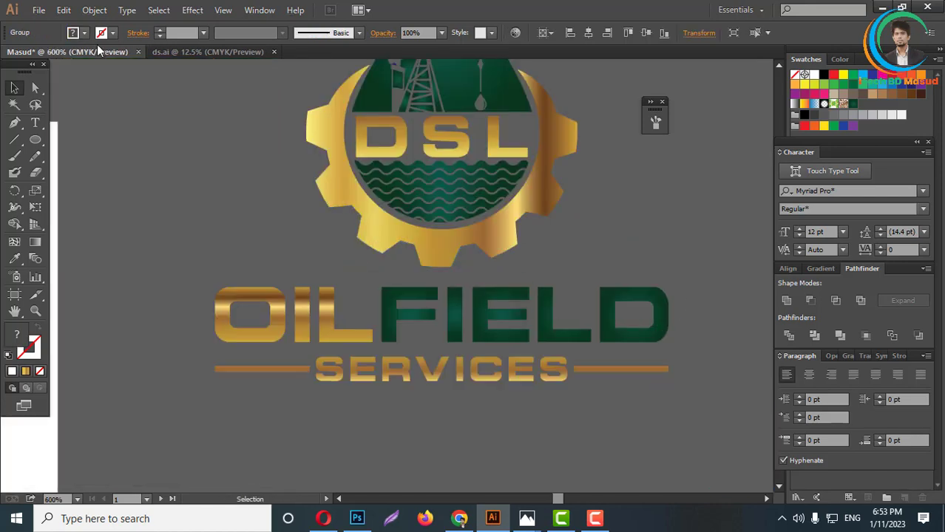
pyautogui.click(35, 87)
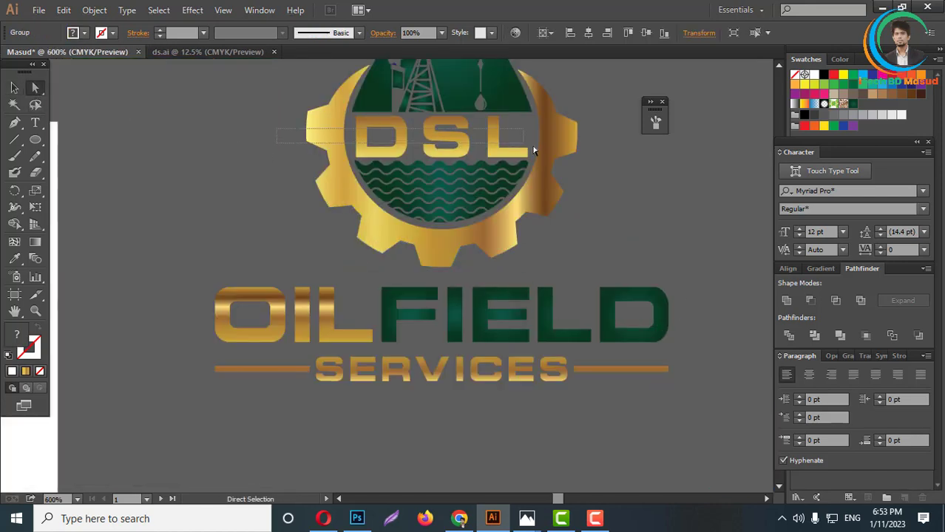
pyautogui.click(558, 154)
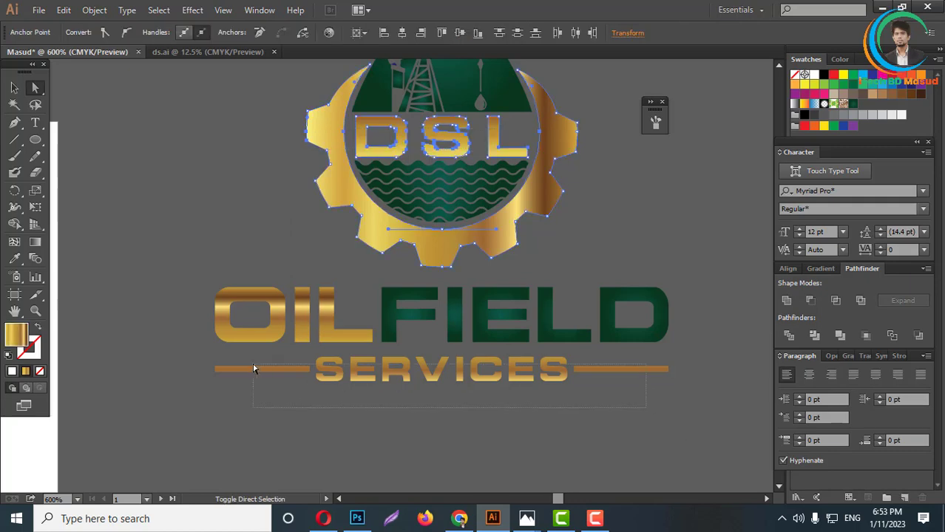
pyautogui.moveTo(253, 368); pyautogui.dragTo(209, 357)
pyautogui.moveTo(333, 338); pyautogui.dragTo(333, 337)
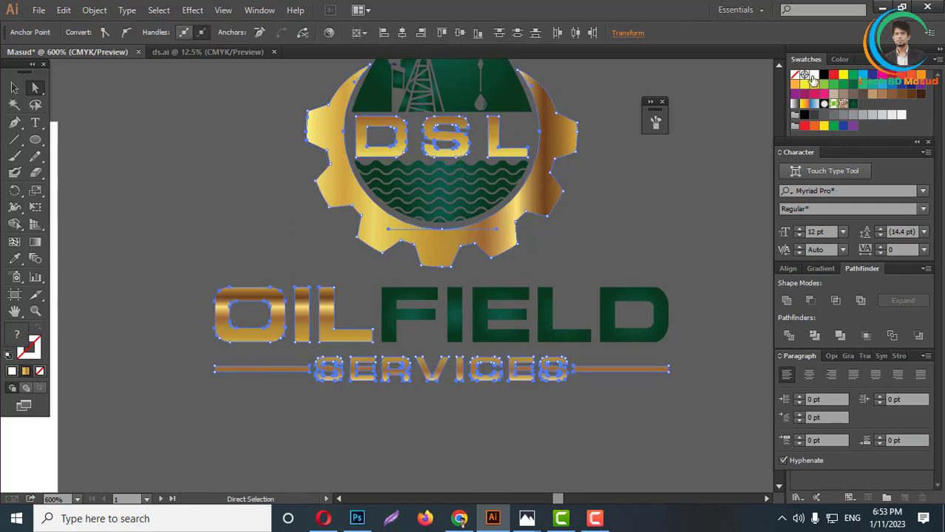
pyautogui.click(813, 78)
pyautogui.click(663, 241)
# - Move the white and green logo onto the first card's gold area and bring it to the front
pyautogui.scroll(-4, 671, 287)
pyautogui.click(13, 90)
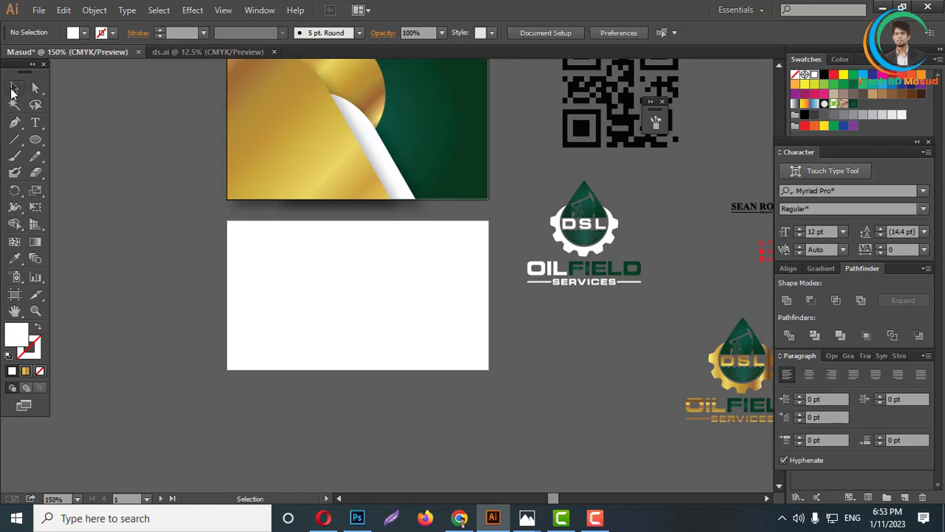
pyautogui.moveTo(598, 250); pyautogui.dragTo(306, 153)
pyautogui.scroll(2, 299, 153)
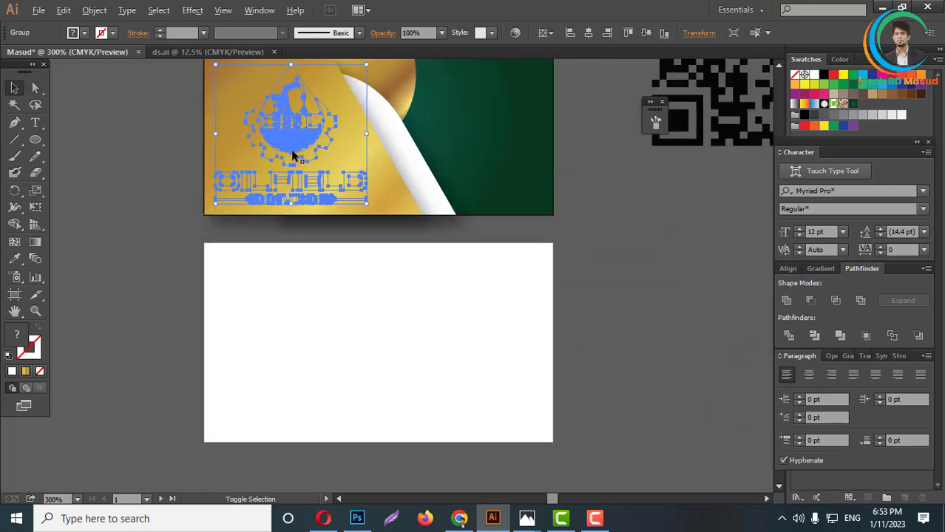
pyautogui.rightClick(293, 151)
pyautogui.moveTo(331, 267)
pyautogui.click(497, 268)
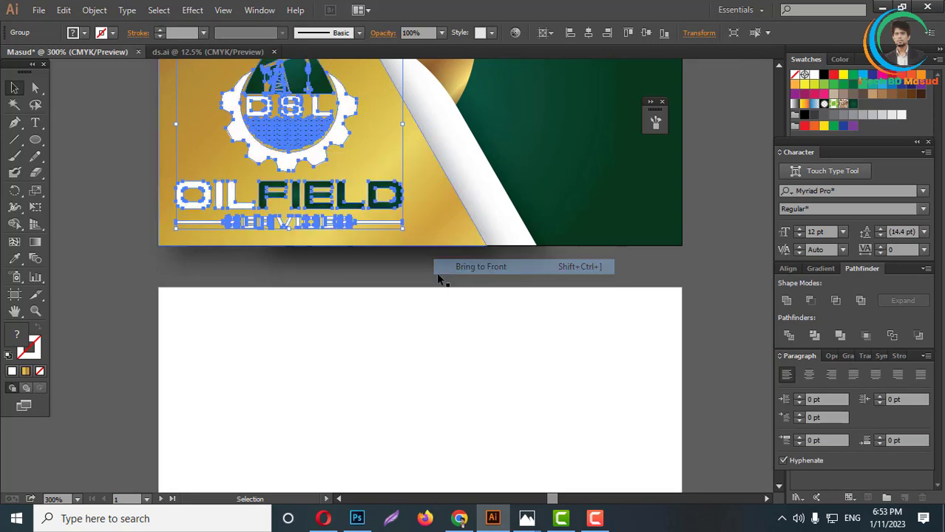
# - Scale the logo down to fit the first card's gold area and position it inside the curved shape
pyautogui.scroll(1, 403, 284)
pyautogui.moveTo(404, 279); pyautogui.dragTo(367, 245)
pyautogui.scroll(1, 287, 157)
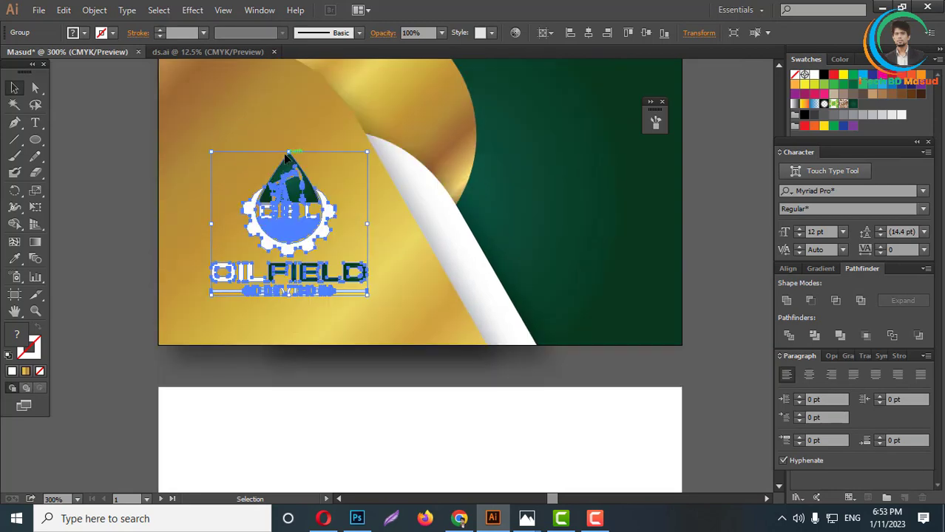
pyautogui.moveTo(289, 153); pyautogui.dragTo(288, 128)
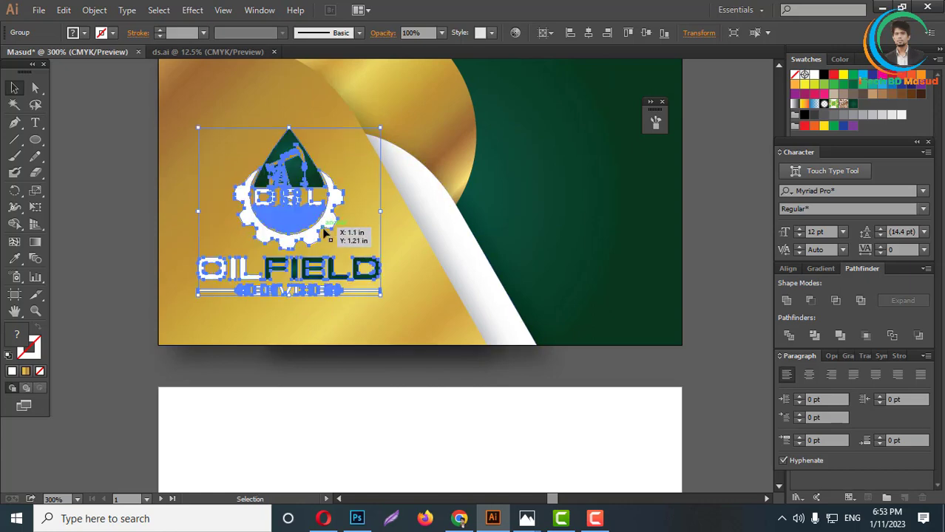
pyautogui.moveTo(311, 234); pyautogui.dragTo(302, 240)
pyautogui.scroll(-3, 414, 251)
pyautogui.click(497, 300)
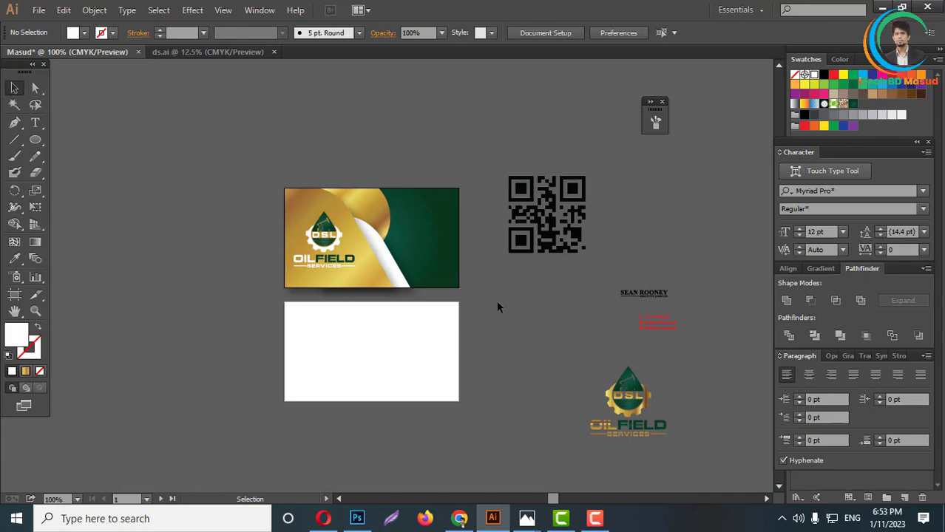
# - Enlarge the logo slightly from its lower-right corner, keeping it within the first card's gold area
pyautogui.scroll(5, 331, 281)
pyautogui.scroll(5, 444, 310)
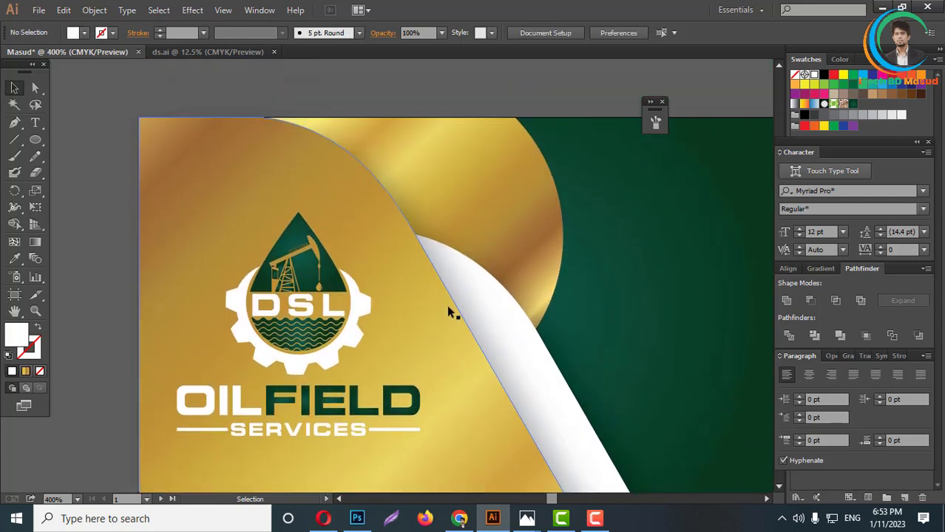
pyautogui.scroll(-4, 474, 301)
pyautogui.scroll(2, 456, 331)
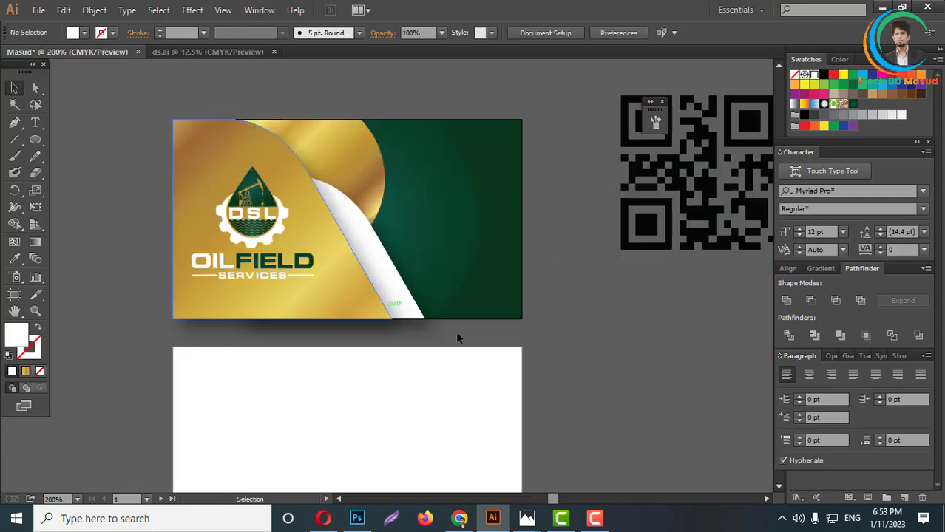
pyautogui.scroll(2, 295, 299)
pyautogui.click(292, 278)
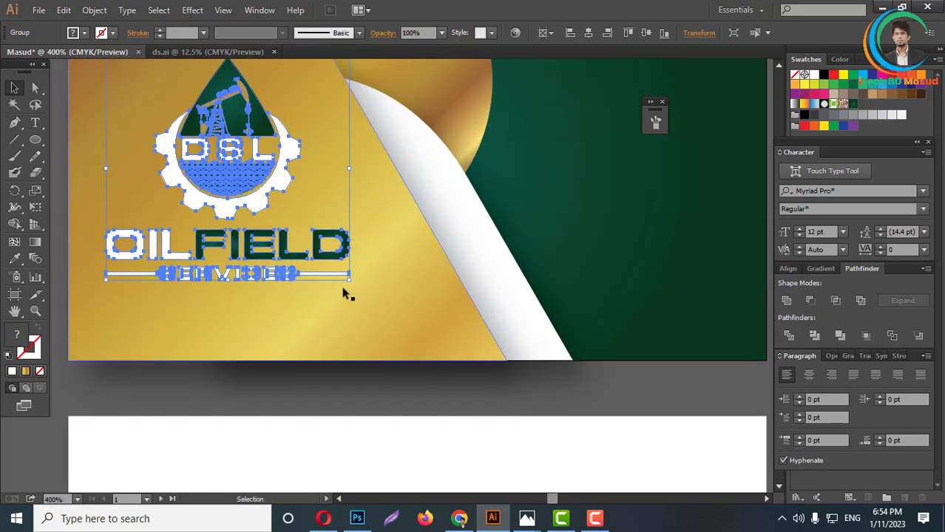
pyautogui.moveTo(348, 283); pyautogui.dragTo(380, 303)
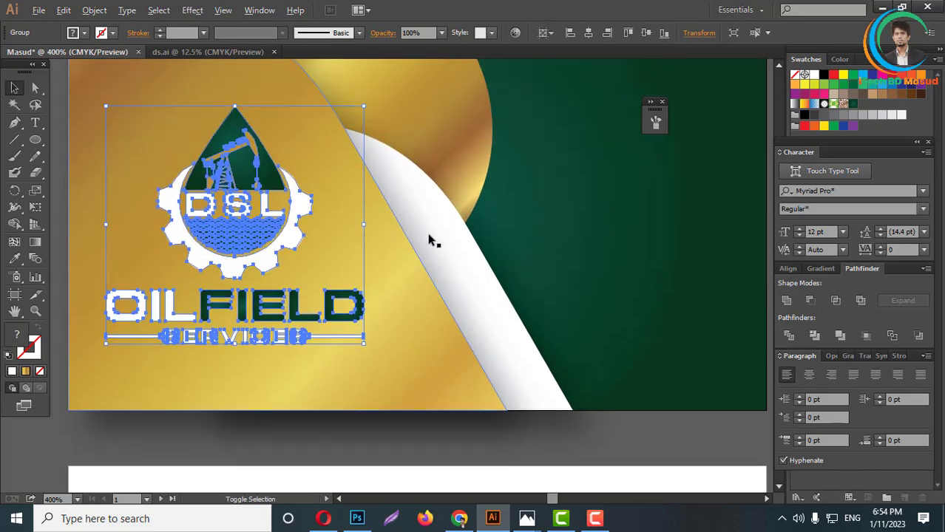
pyautogui.scroll(-4, 534, 314)
pyautogui.scroll(2, 482, 291)
pyautogui.click(587, 310)
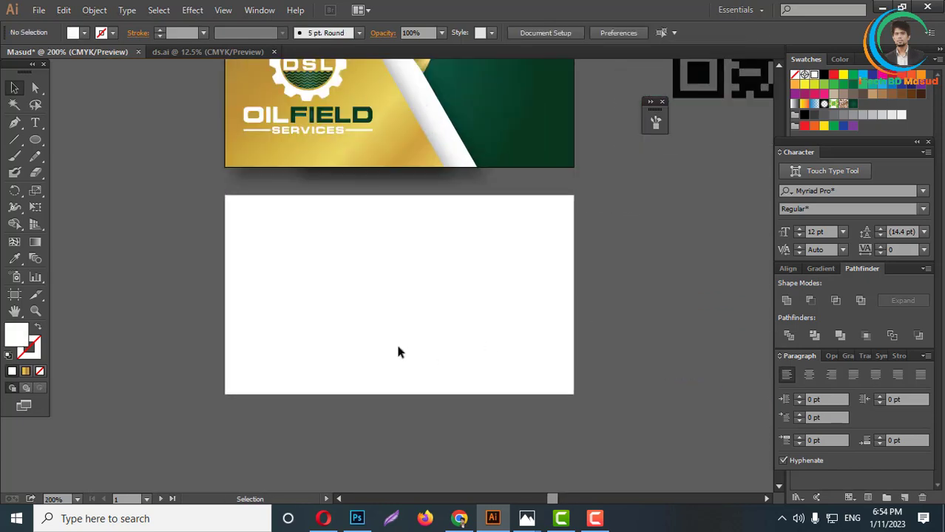
# - Group the first card's green background, gold shapes and white strip, leaving the logo out of the group
pyautogui.scroll(2, 362, 342)
pyautogui.scroll(3, 364, 353)
pyautogui.scroll(-2, 384, 210)
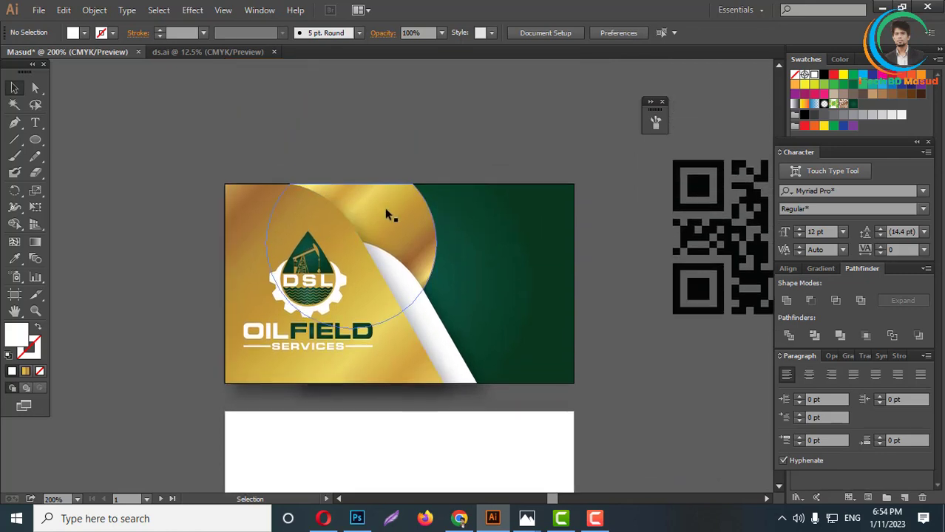
pyautogui.scroll(-2, 438, 344)
pyautogui.scroll(-2, 411, 331)
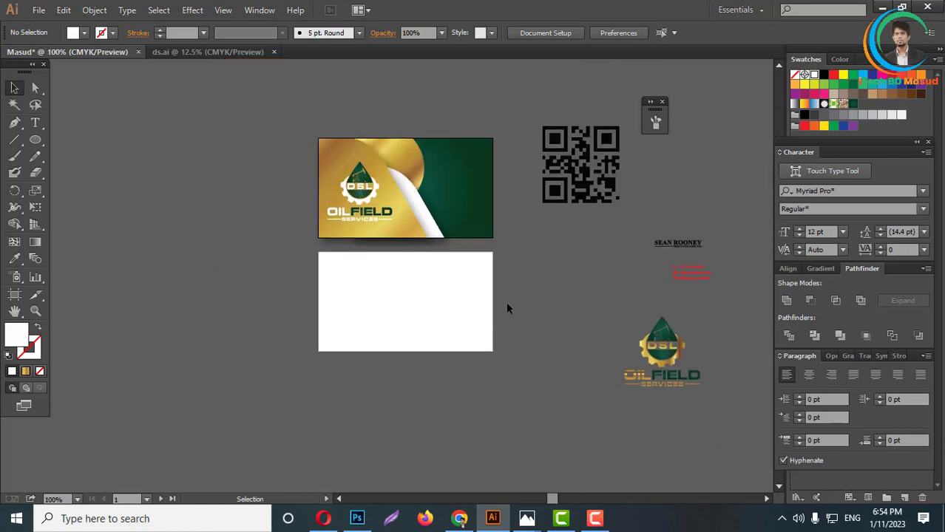
pyautogui.moveTo(313, 116); pyautogui.dragTo(497, 241)
pyautogui.scroll(2, 376, 215)
pyautogui.keyDown('shift'); pyautogui.click(380, 221); pyautogui.keyUp('shift')
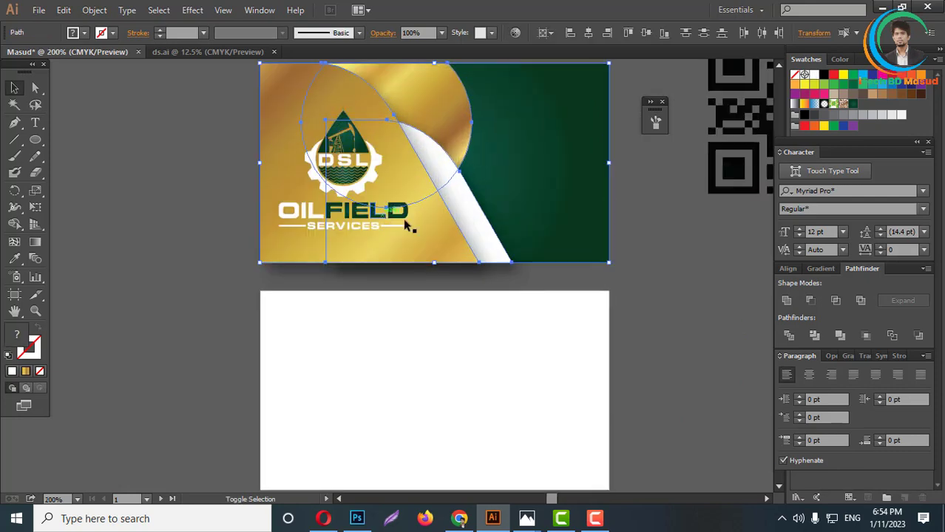
pyautogui.rightClick(450, 199)
pyautogui.click(484, 260)
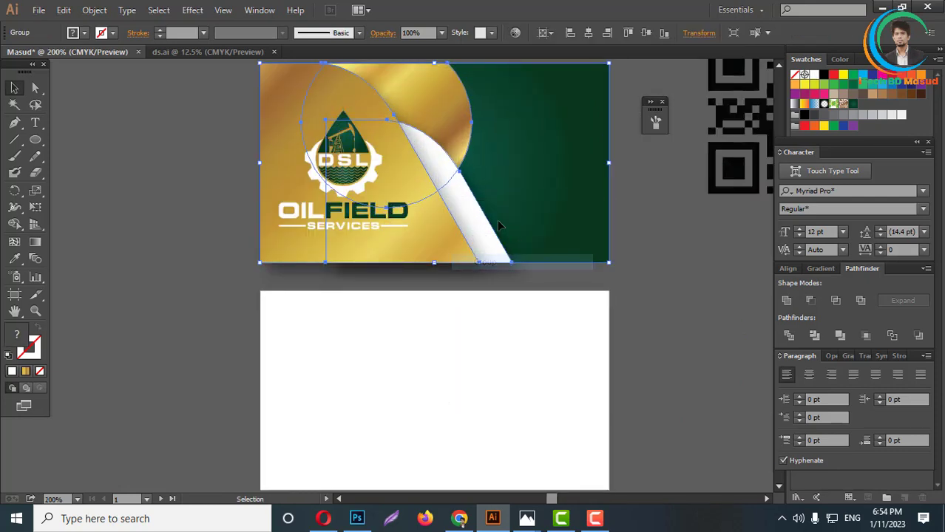
# - Duplicate the grouped background design onto the blank second card directly below the first
pyautogui.scroll(-3, 484, 204)
pyautogui.moveTo(486, 199); pyautogui.dragTo(482, 275)
pyautogui.scroll(4, 486, 272)
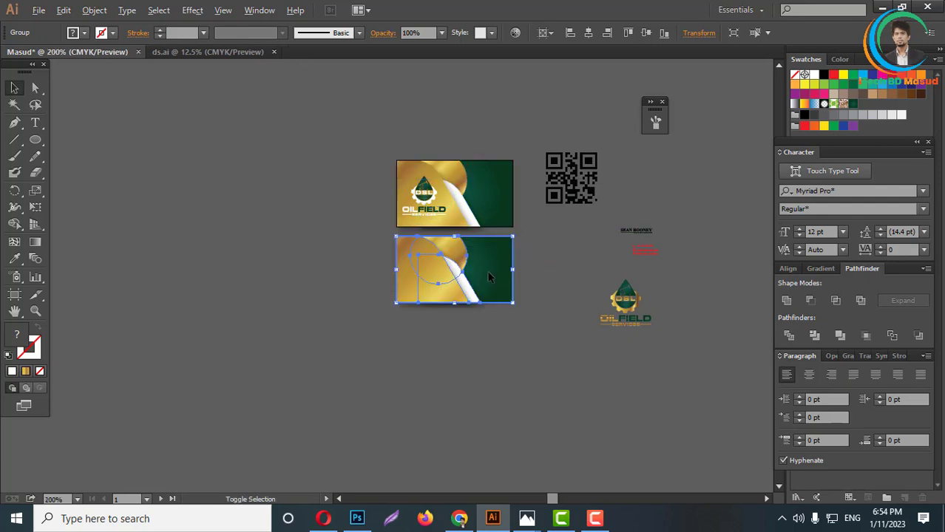
pyautogui.hotkey('ctrl', 'z')
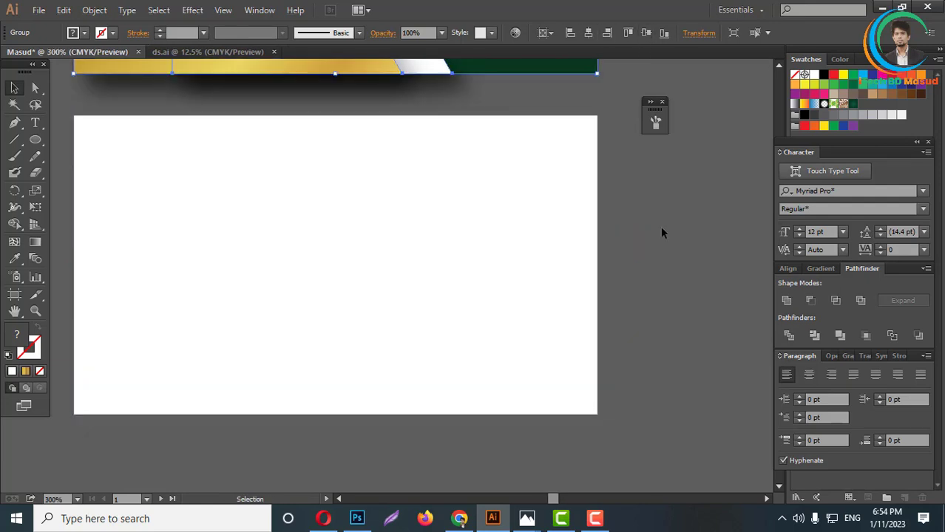
pyautogui.click(640, 247)
pyautogui.scroll(-3, 502, 254)
pyautogui.hotkey('ctrl', 'shift', 'z')
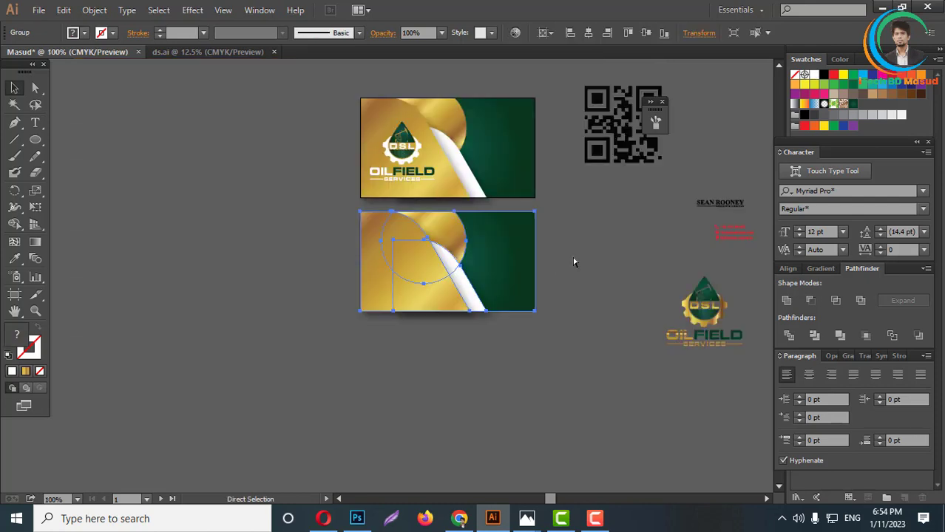
pyautogui.click(585, 259)
pyautogui.scroll(4, 468, 311)
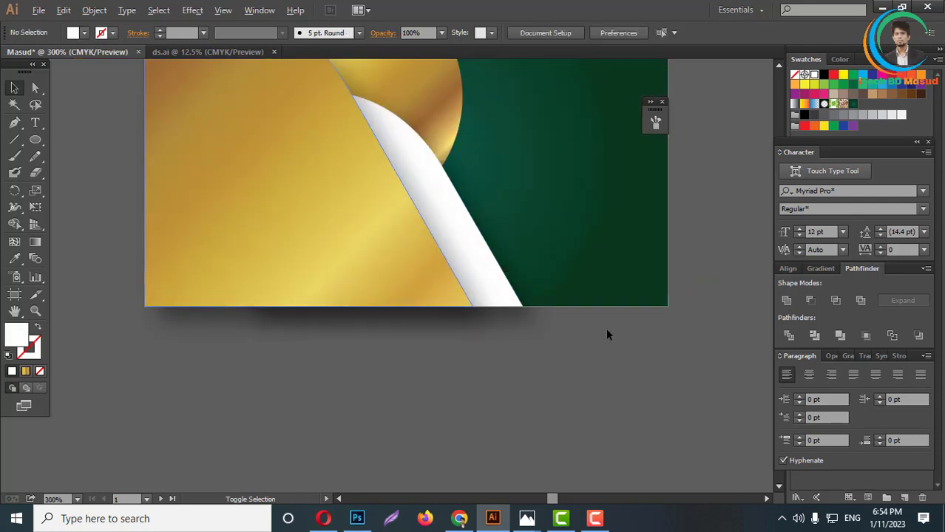
# - Center the duplicated background design on the second artboard
pyautogui.click(603, 257)
pyautogui.scroll(3, 629, 83)
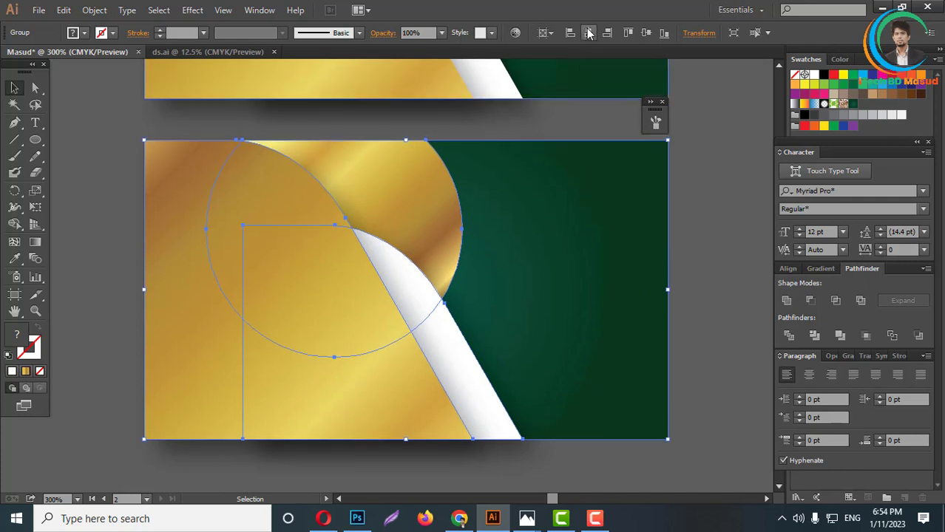
pyautogui.click(700, 307)
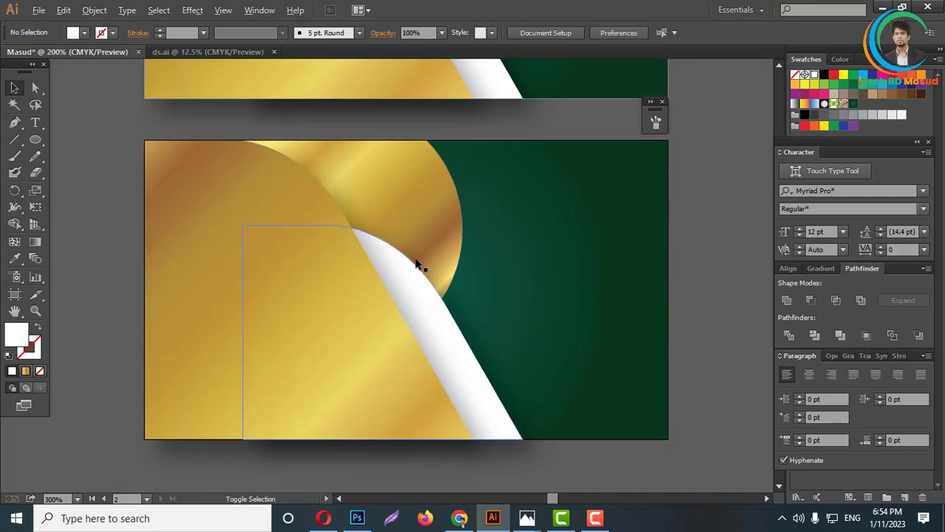
pyautogui.scroll(-4, 418, 262)
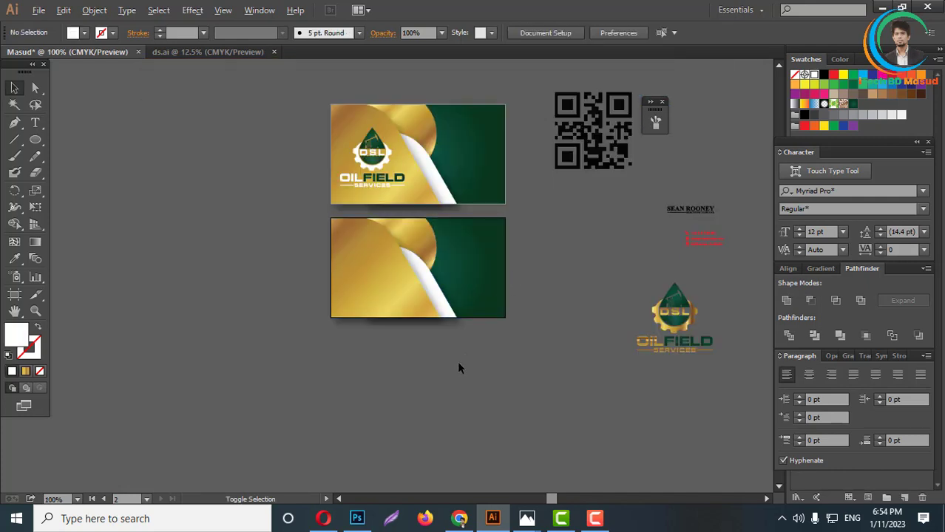
# - Shift the second card's background group left so that its gold side overhangs the artboard's left edge
pyautogui.click(451, 308)
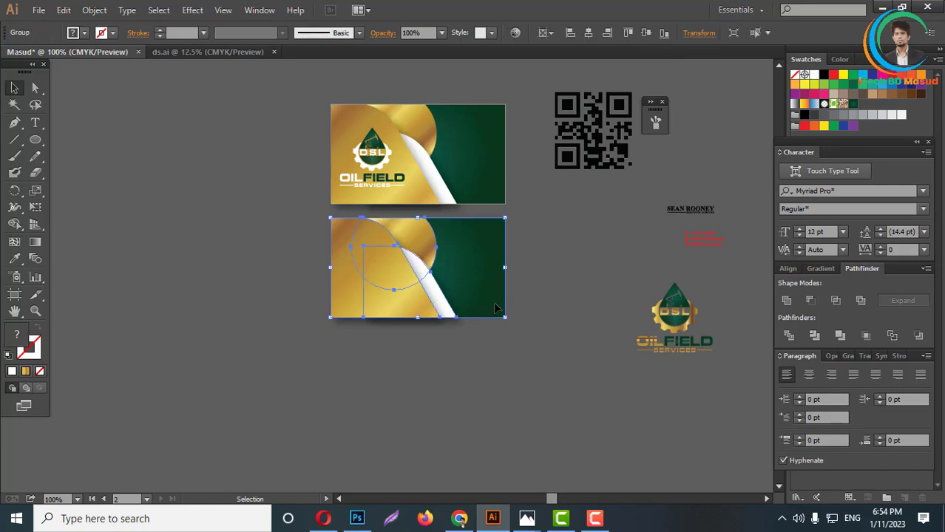
pyautogui.press('Left')
pyautogui.press('Left')
pyautogui.press('Left')
pyautogui.press('Left')
pyautogui.press('Left')
pyautogui.press('Left')
pyautogui.press('Left')
pyautogui.press('Left')
pyautogui.press('Left')
pyautogui.press('Left')
pyautogui.press('Left')
pyautogui.press('Left')
pyautogui.press('Left')
pyautogui.press('Left')
pyautogui.press('Left')
pyautogui.press('Left')
pyautogui.press('Left')
pyautogui.press('Left')
pyautogui.press('Left')
pyautogui.press('Left')
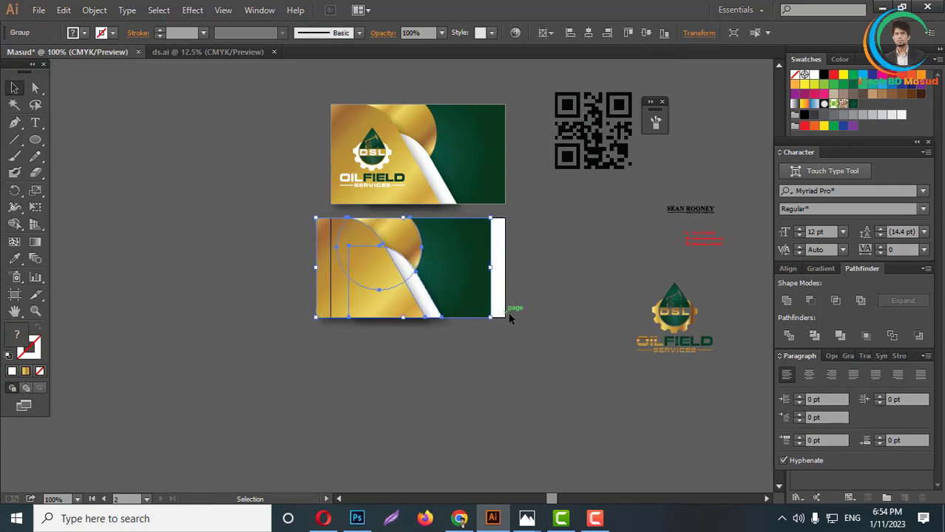
pyautogui.press('Left')
pyautogui.press('Left')
pyautogui.press('Left')
pyautogui.press('Left')
pyautogui.press('Left')
pyautogui.press('Left')
pyautogui.press('Left')
pyautogui.press('Left')
pyautogui.press('Left')
pyautogui.press('Left')
pyautogui.press('Left')
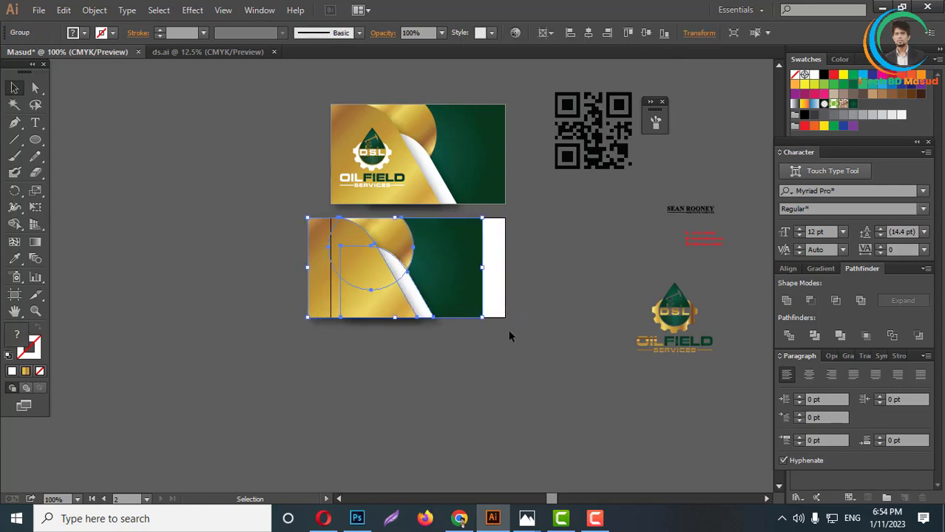
pyautogui.scroll(2, 439, 309)
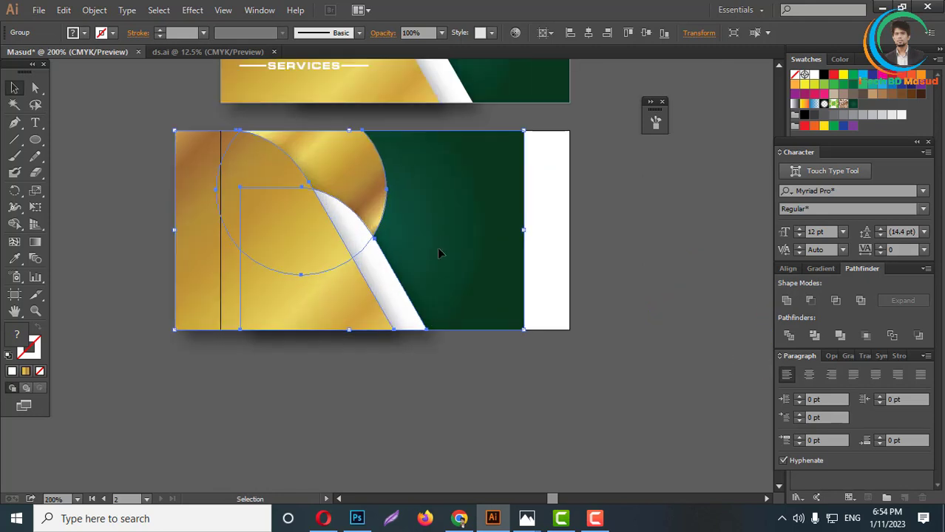
pyautogui.scroll(5, 370, 236)
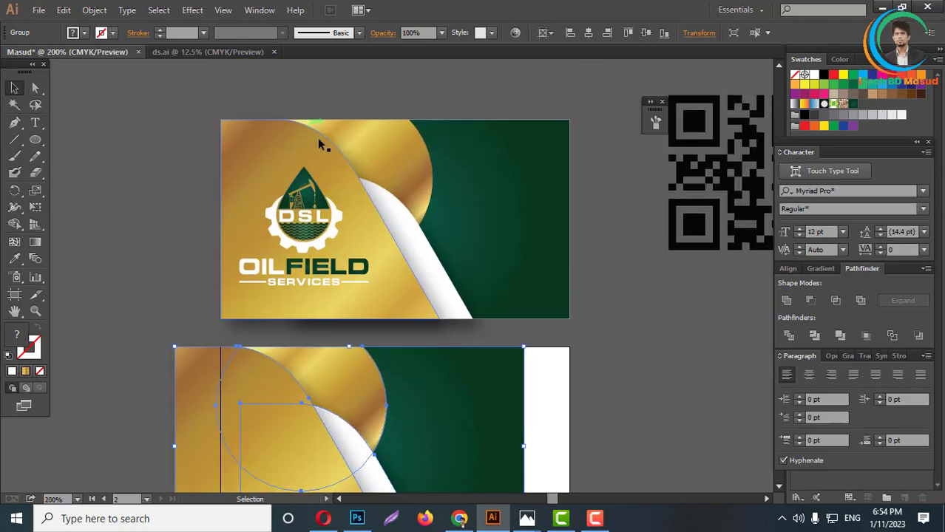
pyautogui.scroll(-2, 341, 432)
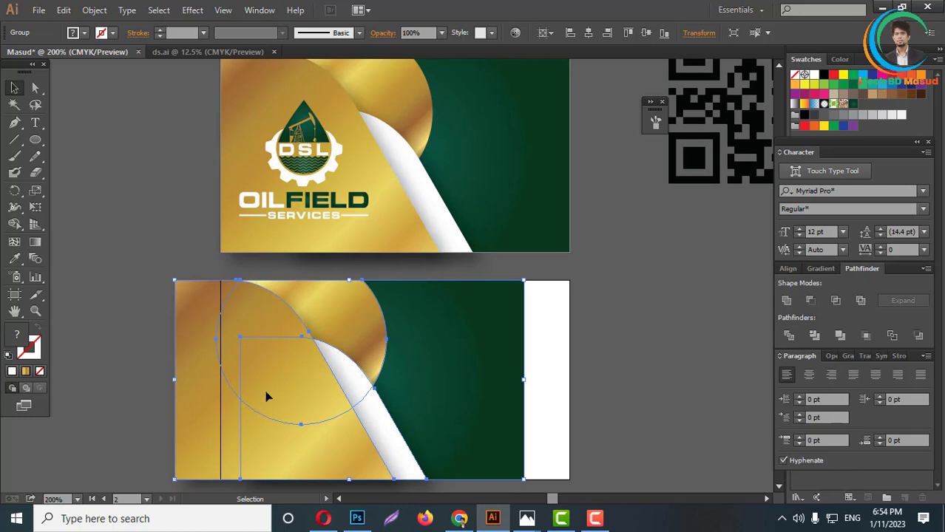
pyautogui.scroll(-2, 375, 376)
pyautogui.click(659, 379)
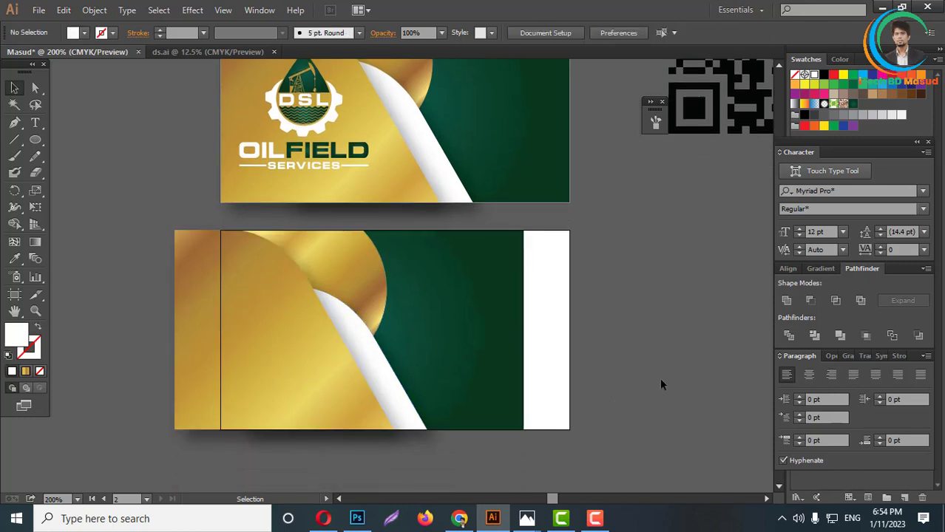
# - Try to stretch the whole background group toward the second artboard's right edge, and undo it
pyautogui.click(523, 375)
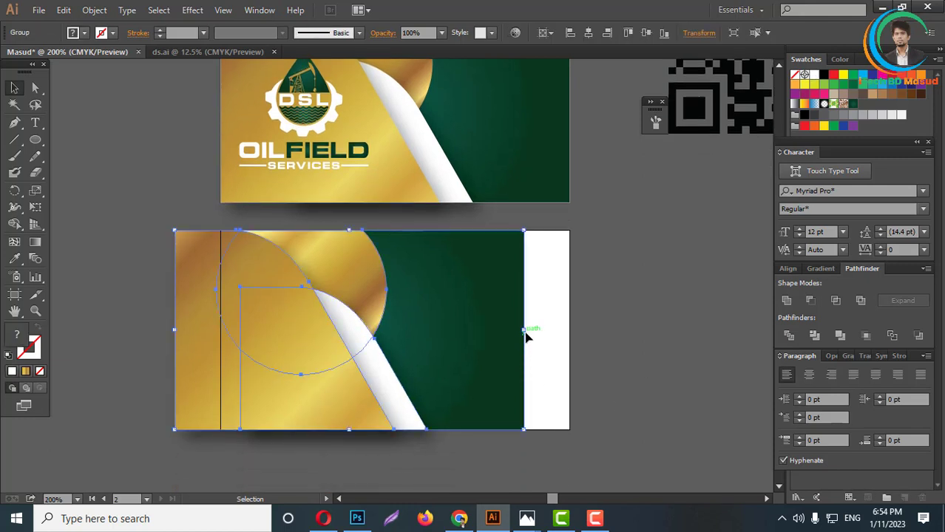
pyautogui.moveTo(526, 332); pyautogui.dragTo(549, 333)
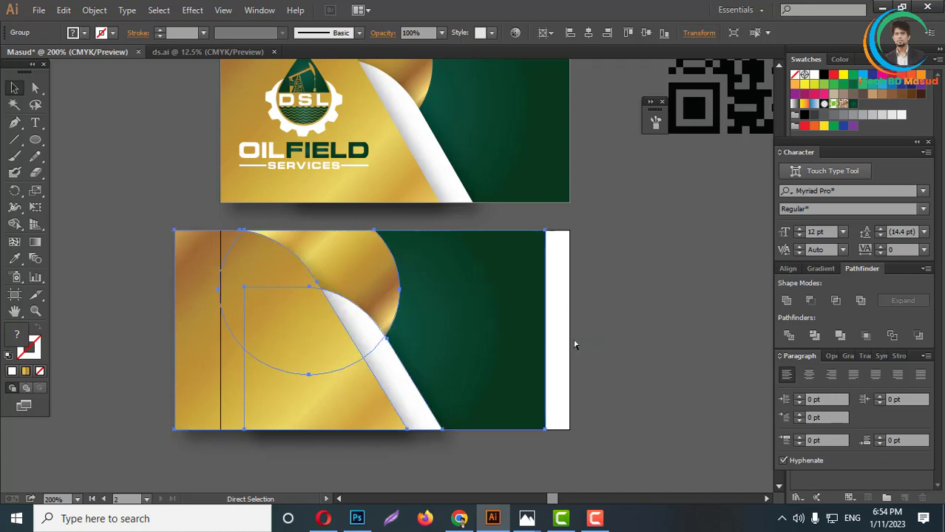
pyautogui.hotkey('ctrl', 'z')
pyautogui.click(630, 363)
# - Extend only the green background's right edge to the second artboard's right edge using Direct Selection
pyautogui.click(36, 86)
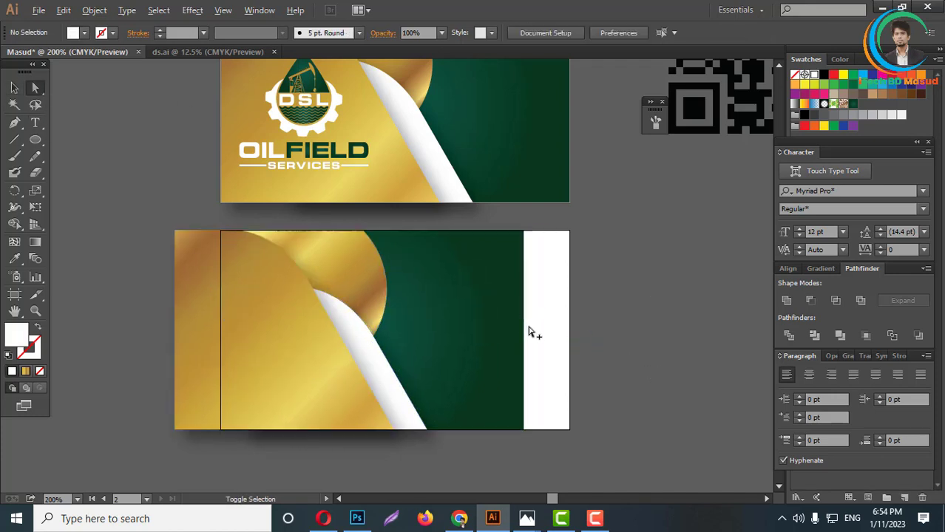
pyautogui.scroll(2, 527, 331)
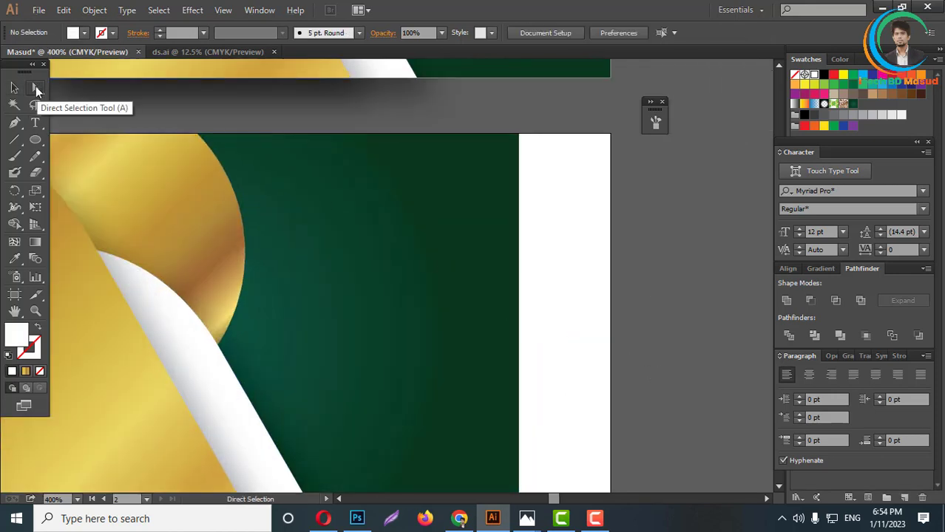
pyautogui.moveTo(520, 355); pyautogui.dragTo(611, 354)
pyautogui.click(649, 317)
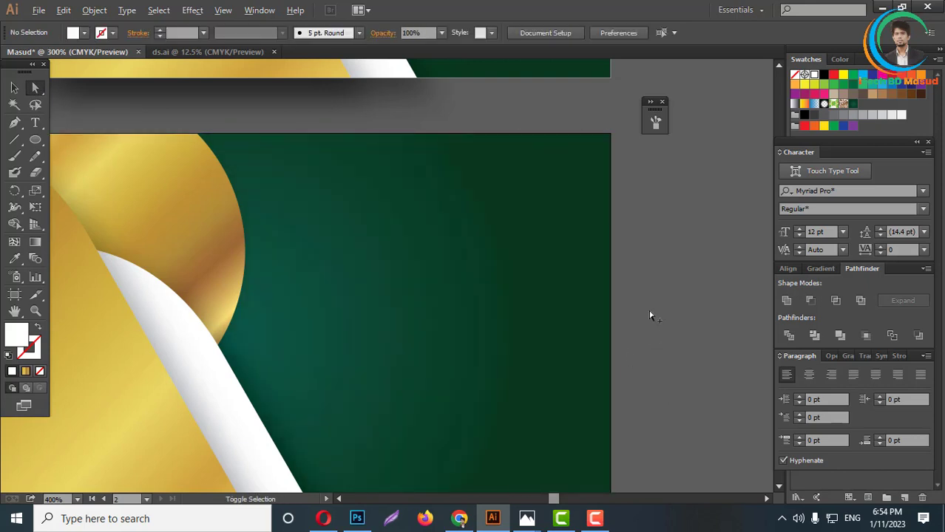
# - Try to cut away the gold overhang beside the second card with the Shape Builder, and undo it
pyautogui.scroll(-5, 650, 317)
pyautogui.scroll(3, 532, 366)
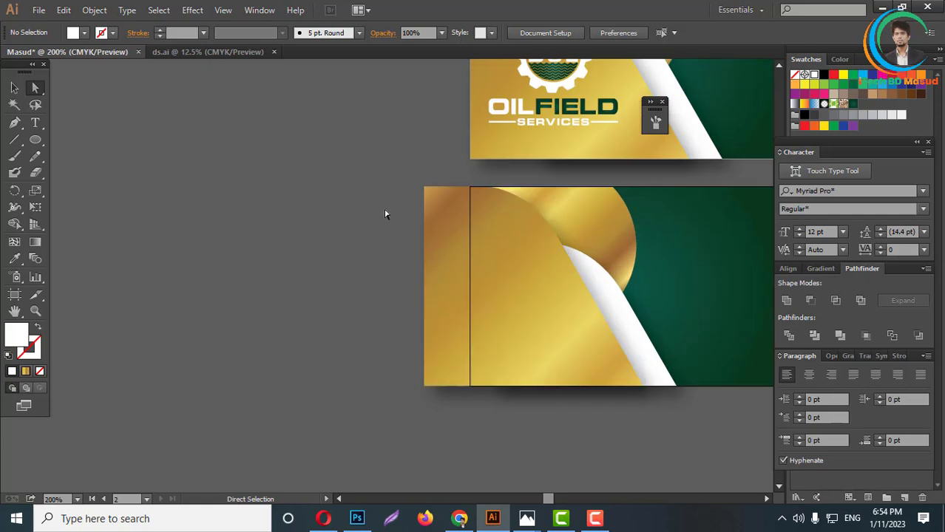
pyautogui.click(463, 276)
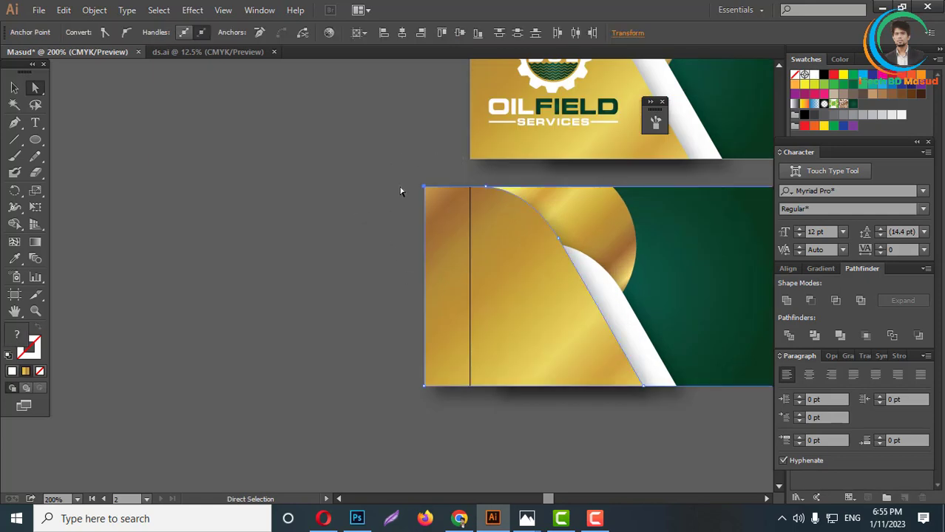
pyautogui.moveTo(400, 192); pyautogui.dragTo(710, 430)
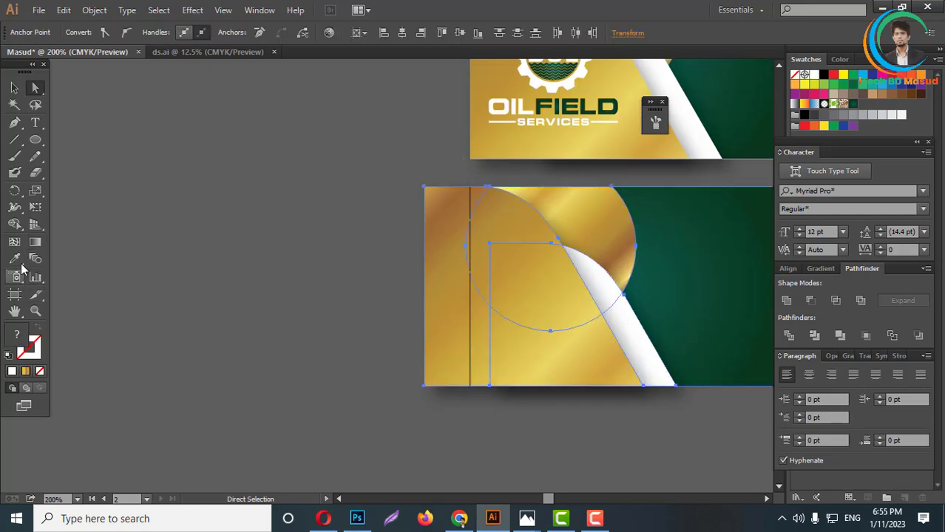
pyautogui.click(13, 228)
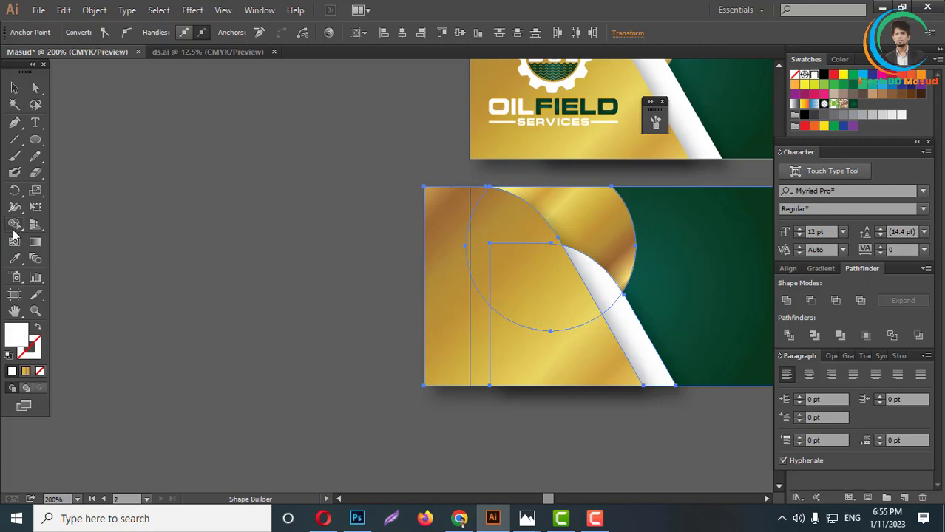
pyautogui.keyDown('alt'); pyautogui.click(438, 281); pyautogui.keyUp('alt')
pyautogui.press('a')
pyautogui.hotkey('ctrl', 'z')
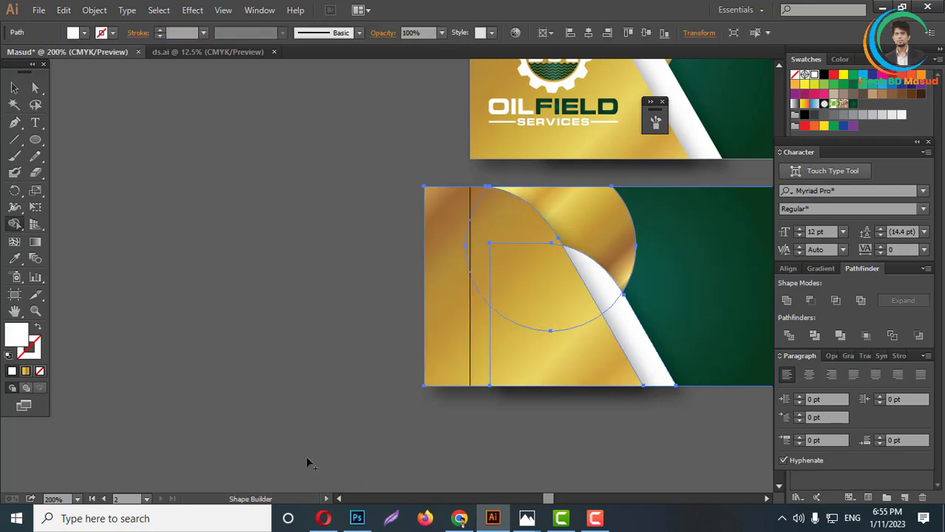
pyautogui.click(16, 88)
pyautogui.click(311, 192)
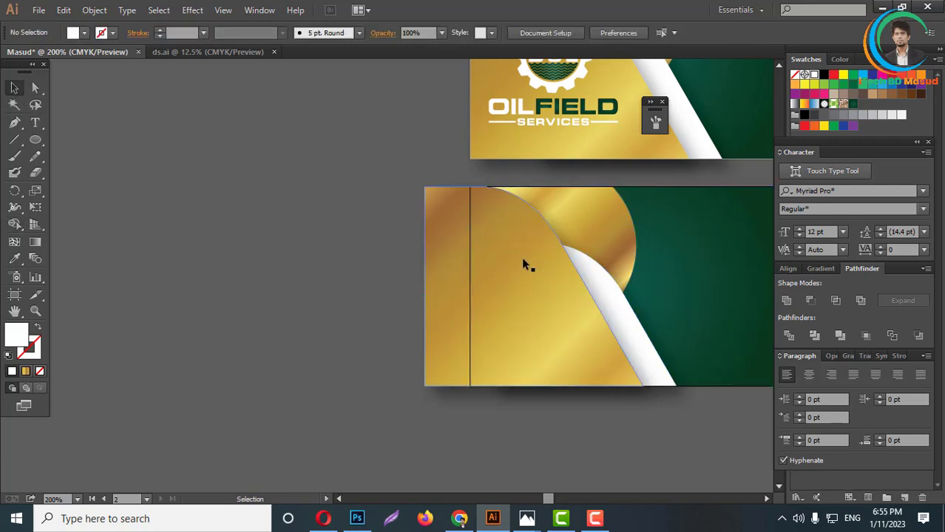
# - Draw a vertical line along the second artboard's left edge, crossing the gold shape and extending beyond the card's top and bottom
pyautogui.scroll(2, 477, 219)
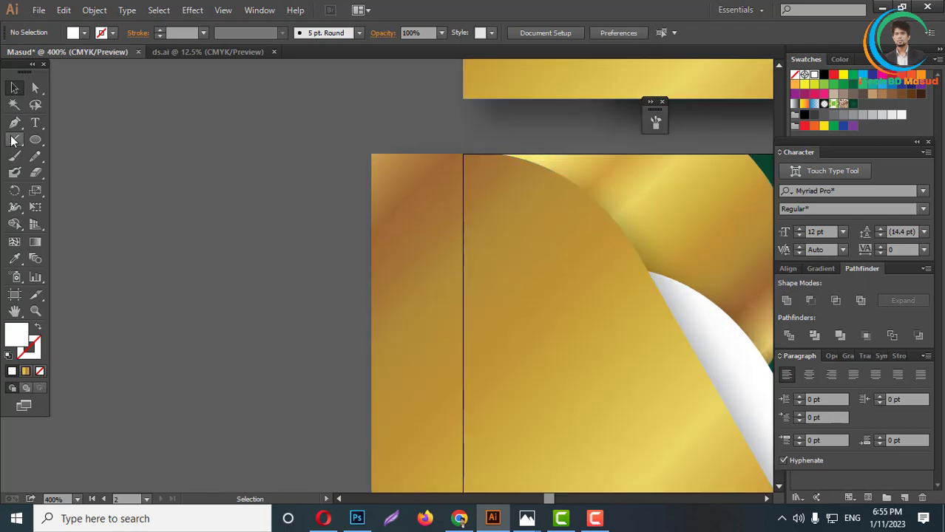
pyautogui.press('\\')
pyautogui.scroll(-1, 471, 160)
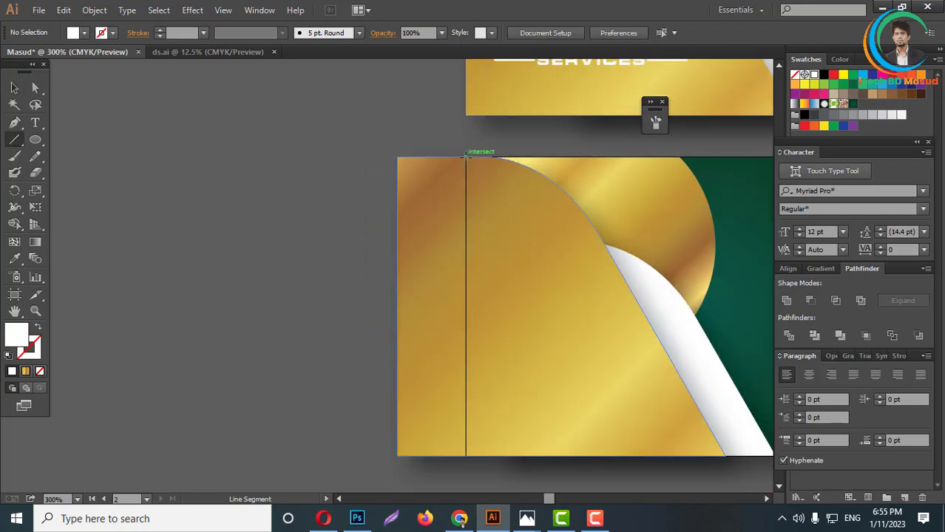
pyautogui.moveTo(466, 156); pyautogui.dragTo(468, 486)
pyautogui.hotkey('ctrl', '1')
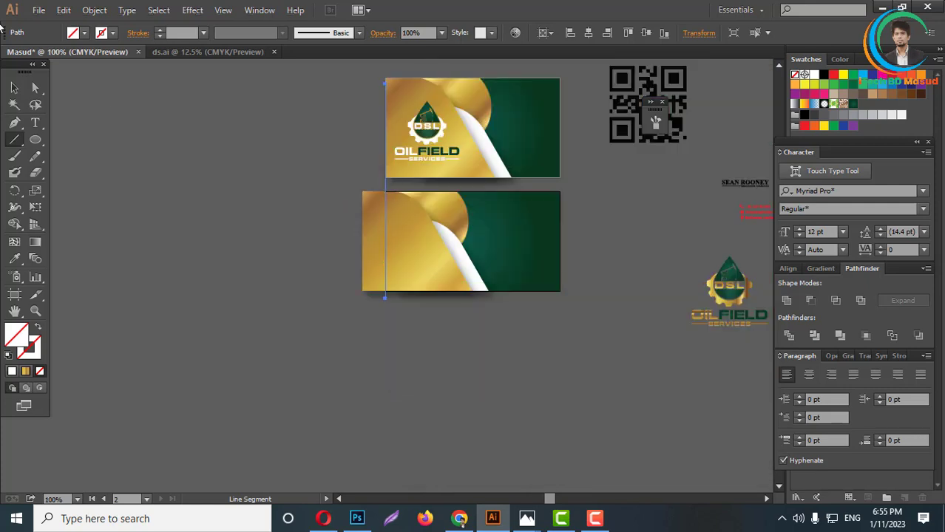
# - Trim the background shapes overhanging to the left of the vertical line with the Shape Builder
pyautogui.click(18, 88)
pyautogui.moveTo(328, 196); pyautogui.dragTo(601, 278)
pyautogui.scroll(3, 416, 255)
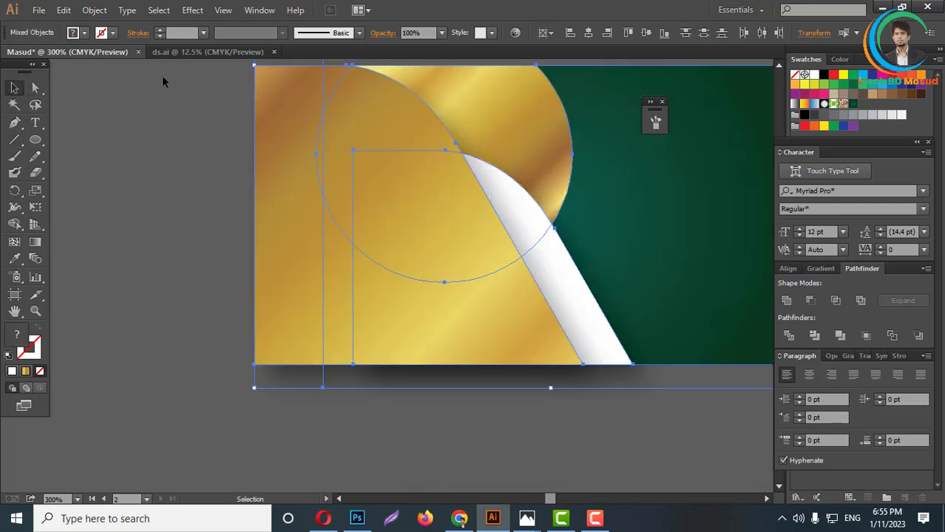
pyautogui.click(14, 224)
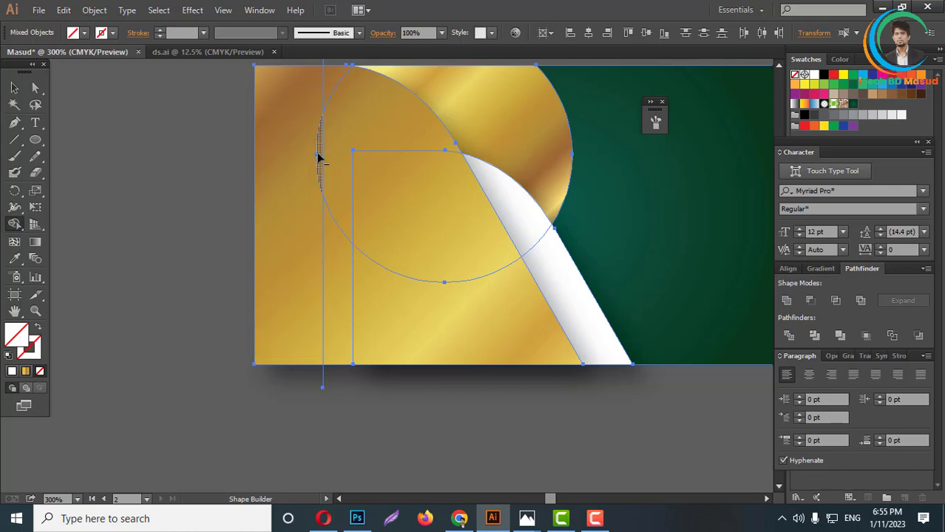
pyautogui.keyDown('alt'); pyautogui.click(294, 282); pyautogui.keyUp('alt')
pyautogui.scroll(1, 366, 270)
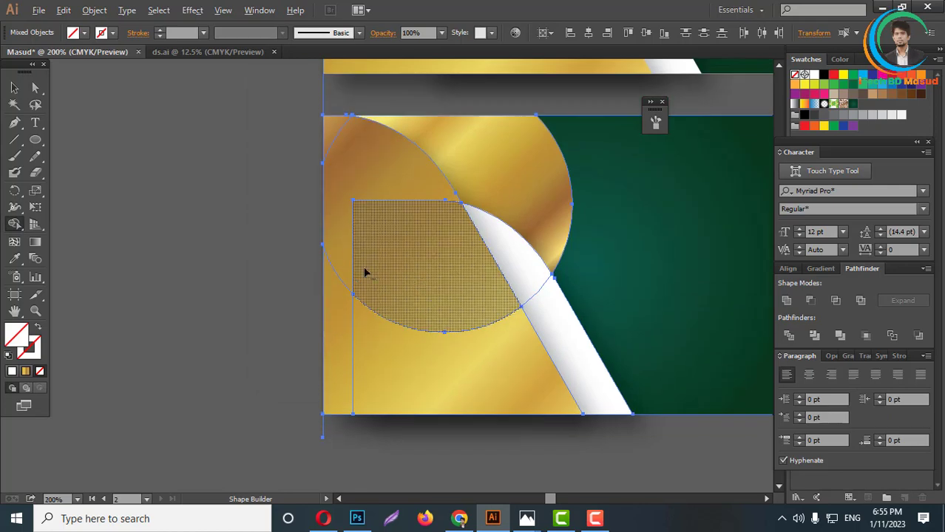
pyautogui.scroll(-2, 365, 271)
# - Delete the leftover vertical cutting line at the second card's left edge
pyautogui.click(14, 104)
pyautogui.scroll(2, 359, 362)
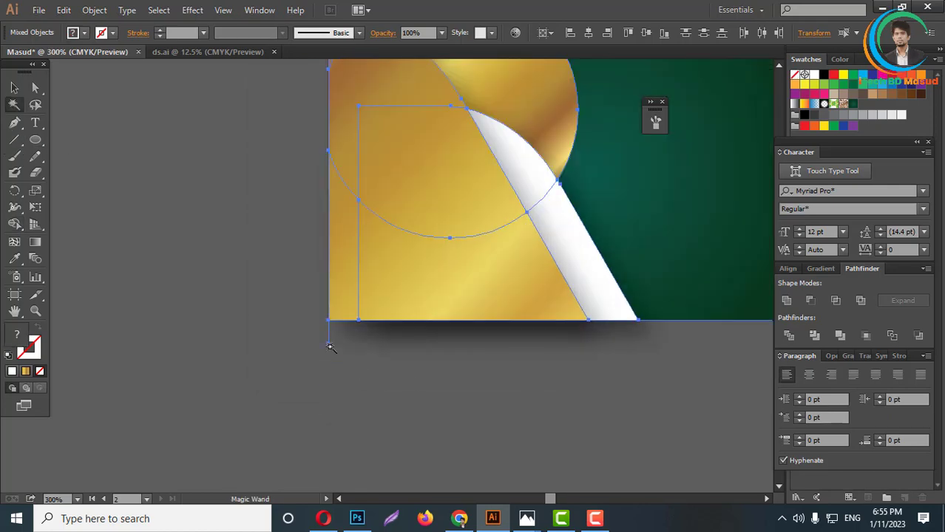
pyautogui.click(327, 340)
pyautogui.press('Delete')
pyautogui.scroll(4, 463, 354)
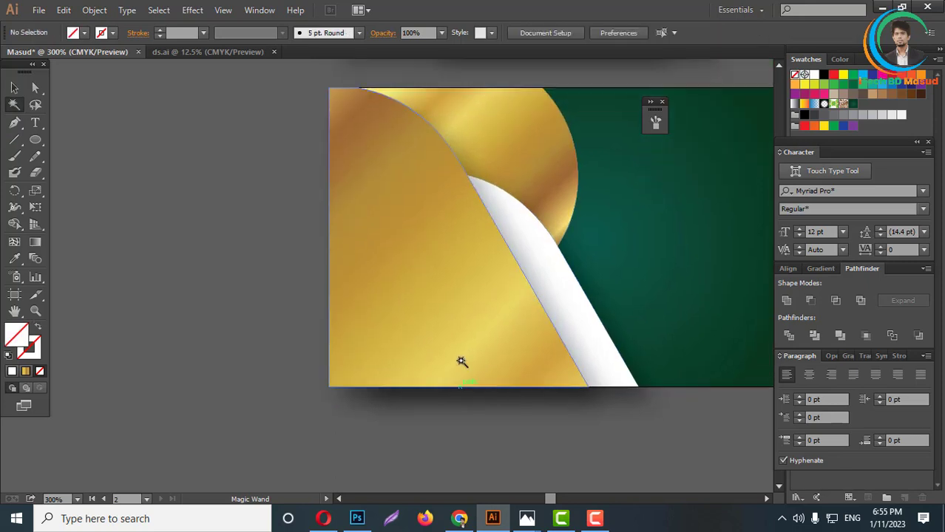
pyautogui.scroll(-3, 357, 299)
pyautogui.scroll(2, 472, 332)
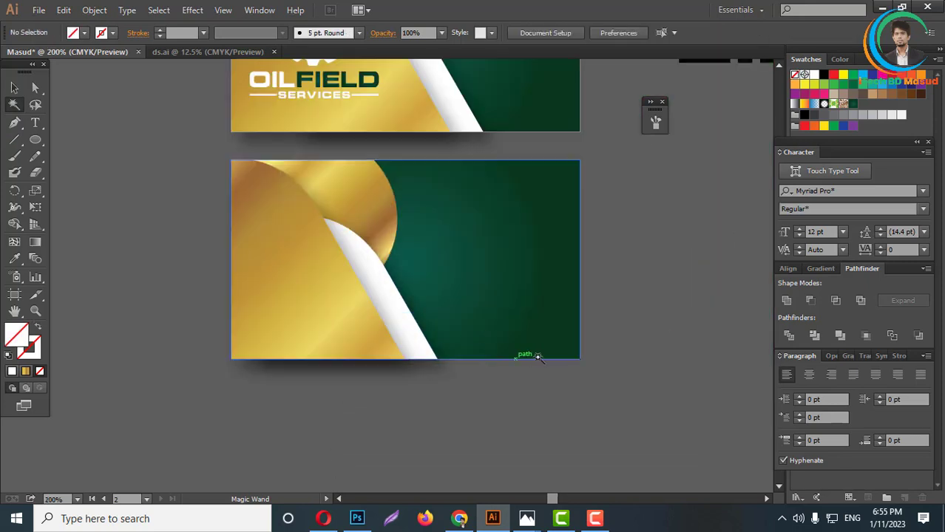
pyautogui.click(14, 88)
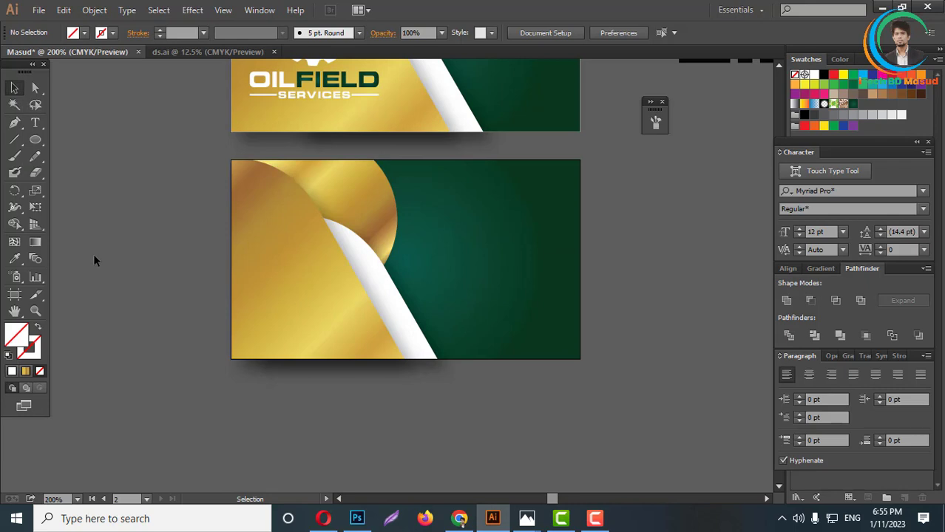
# - Draw a long thin rectangle from the white strip to the second card's right edge, below mid-height, and fill it red
pyautogui.scroll(1, 393, 295)
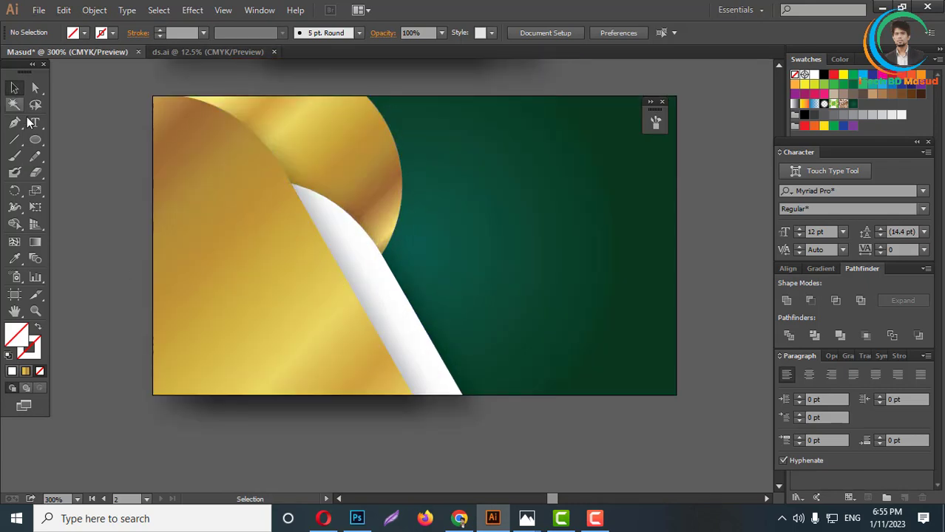
pyautogui.moveTo(35, 140); pyautogui.dragTo(80, 144)
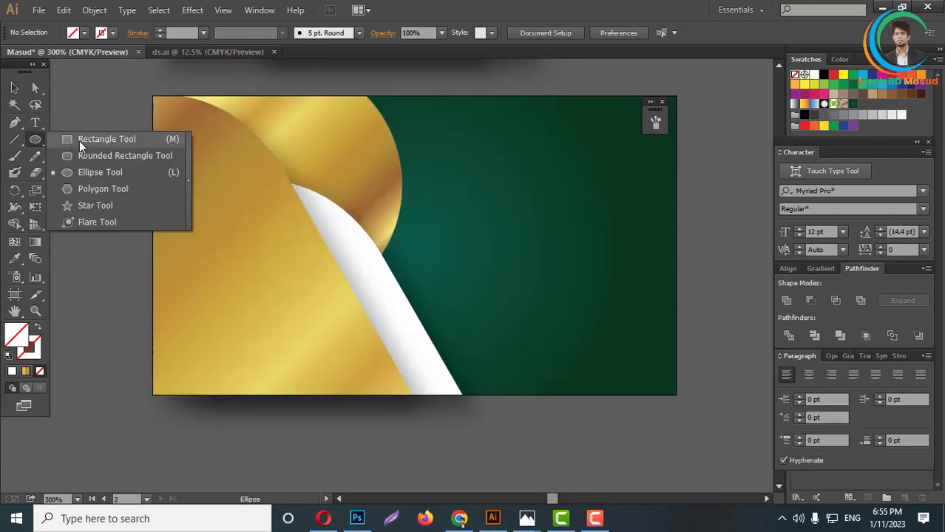
pyautogui.click(79, 141)
pyautogui.moveTo(348, 267); pyautogui.dragTo(675, 300)
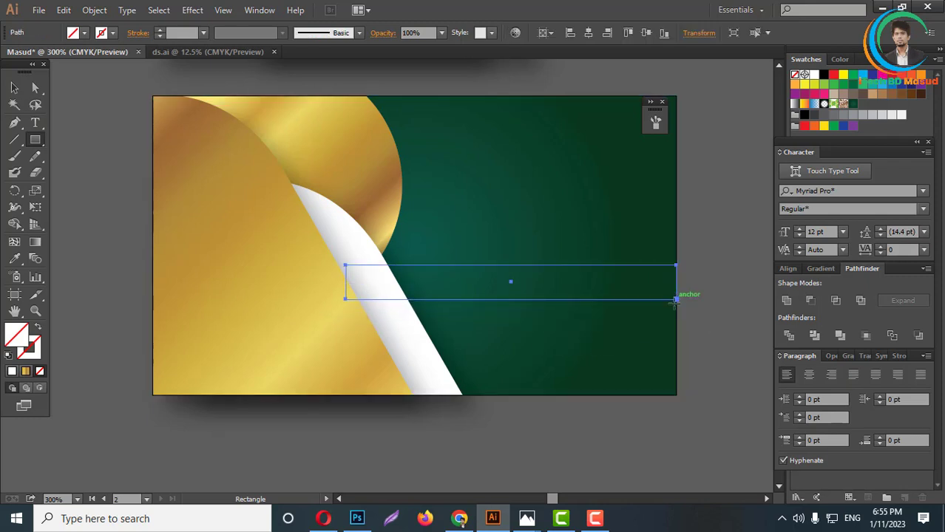
pyautogui.click(834, 75)
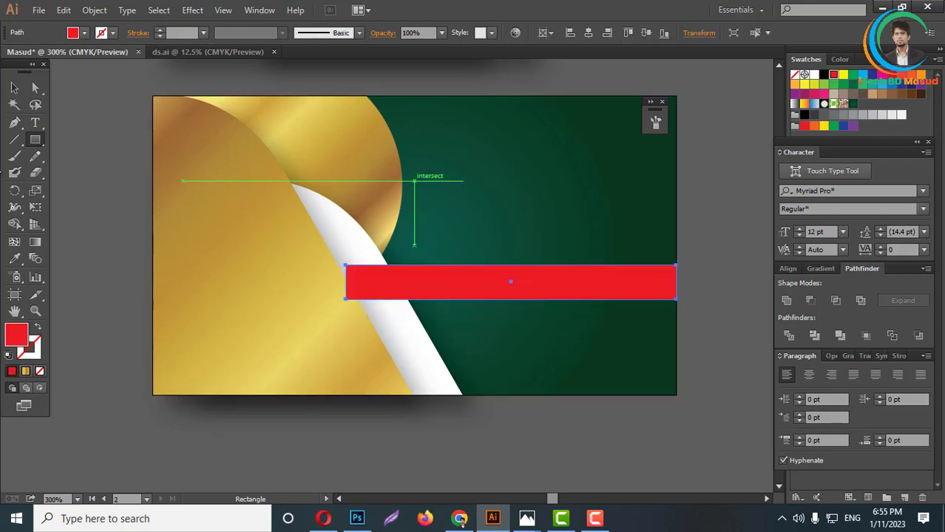
pyautogui.click(14, 88)
pyautogui.click(612, 442)
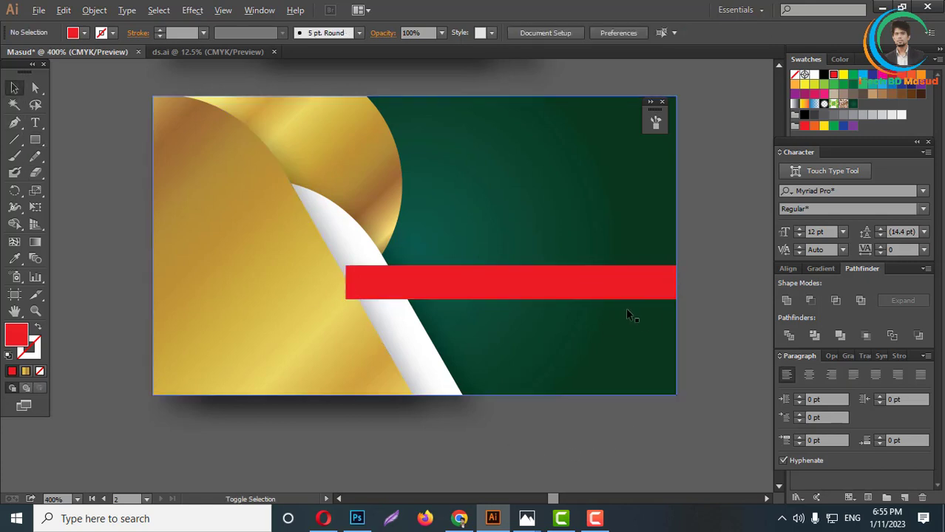
# - Reduce the red bar's height slightly from its bottom edge
pyautogui.scroll(2, 629, 314)
pyautogui.click(575, 275)
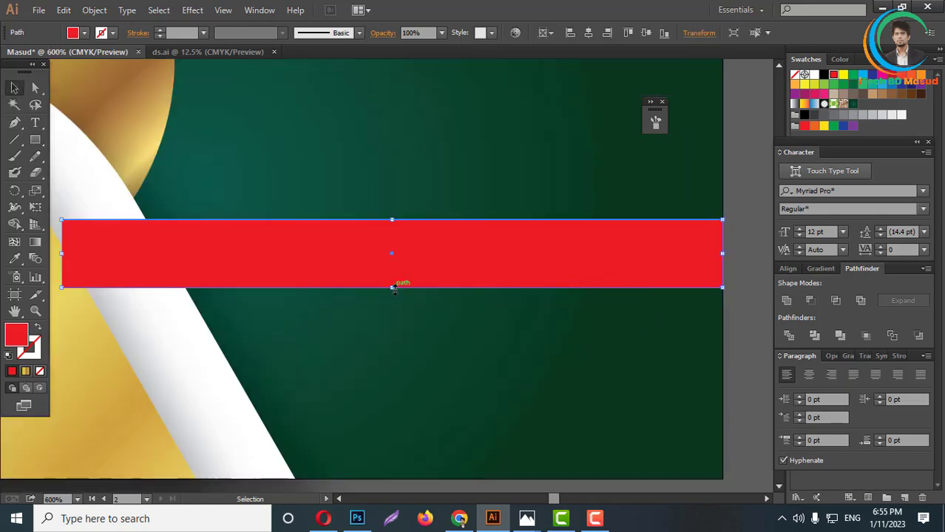
pyautogui.moveTo(392, 287); pyautogui.dragTo(395, 271)
pyautogui.scroll(-3, 460, 308)
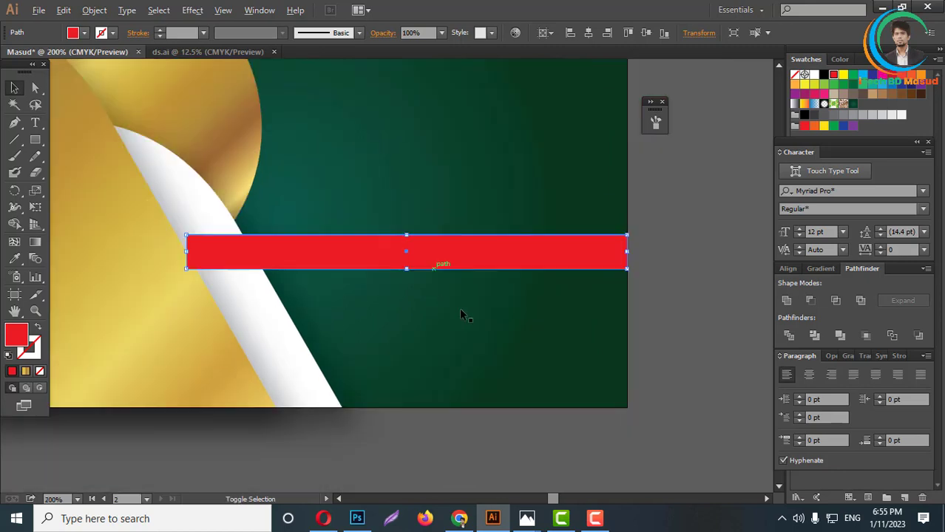
# - Increase the red bar's height slightly by extending its bottom edge
pyautogui.scroll(1, 473, 315)
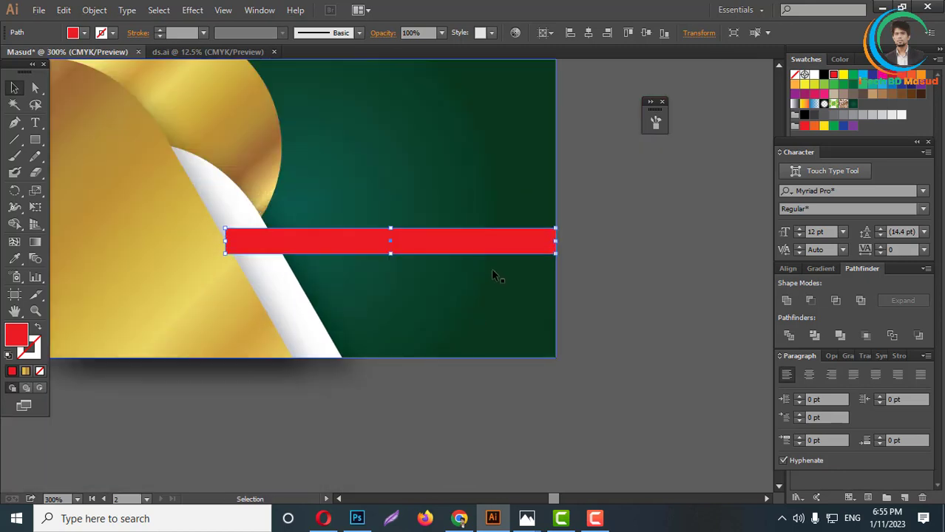
pyautogui.click(618, 332)
pyautogui.scroll(1, 514, 249)
pyautogui.click(514, 249)
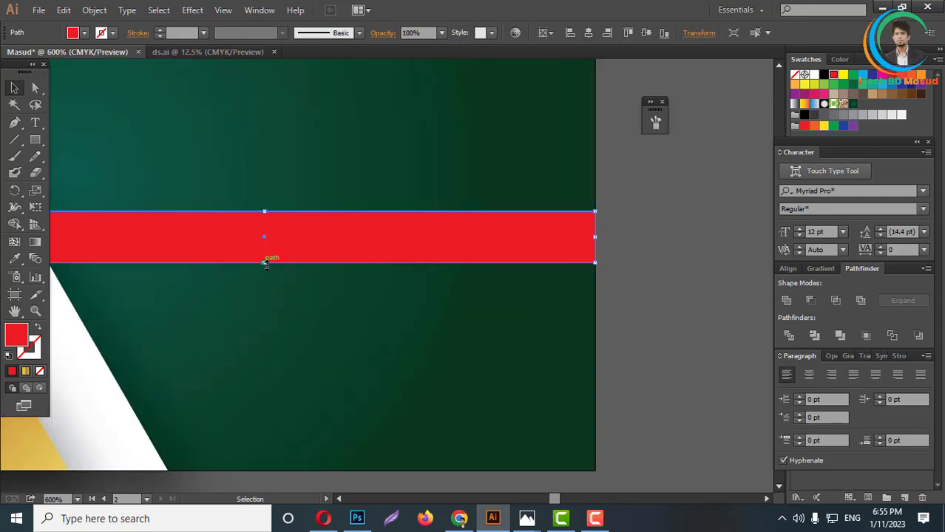
pyautogui.moveTo(265, 263); pyautogui.dragTo(264, 268)
pyautogui.click(689, 307)
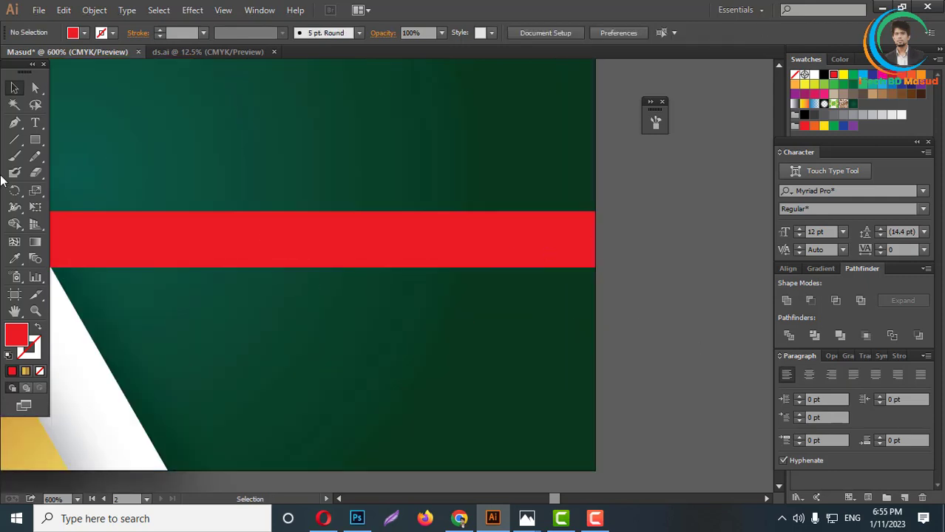
# - Draw two parallel slanted lines across the red bar near its right end and remove the slice between them with the Shape Builder
pyautogui.click(14, 140)
pyautogui.moveTo(540, 198); pyautogui.dragTo(473, 281)
pyautogui.click(15, 88)
pyautogui.click(711, 327)
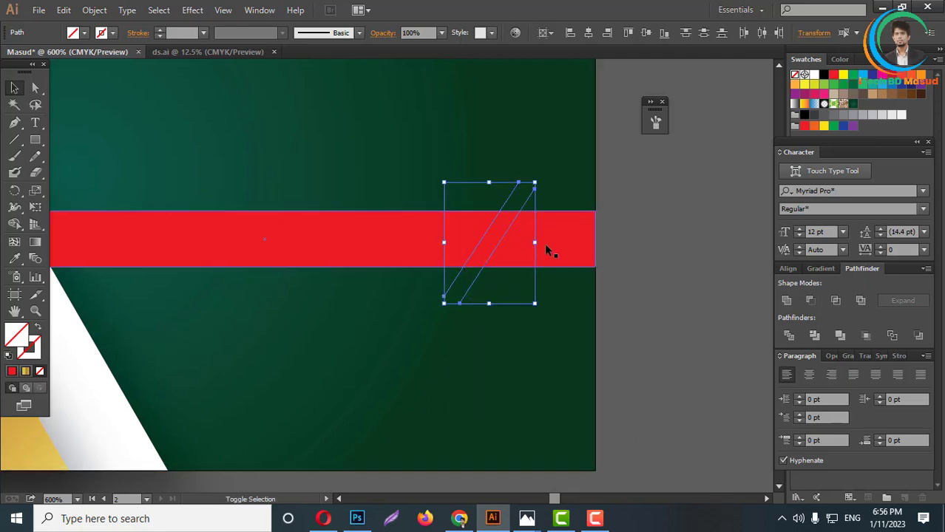
pyautogui.keyDown('shift'); pyautogui.click(544, 242); pyautogui.keyUp('shift')
pyautogui.click(15, 224)
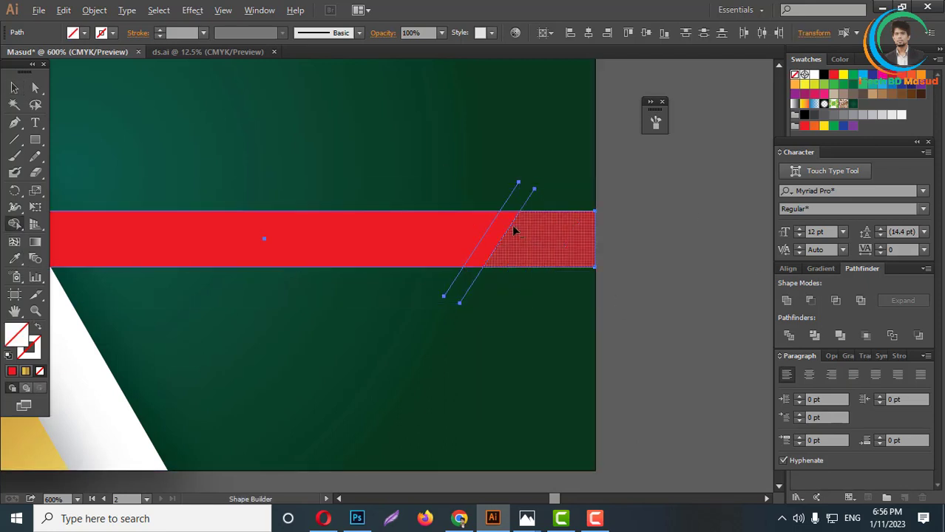
pyautogui.keyDown('alt'); pyautogui.click(456, 271); pyautogui.keyUp('alt')
# - Delete the two leftover slanted cutting lines, selecting them with the Magic Wand
pyautogui.click(14, 105)
pyautogui.click(594, 179)
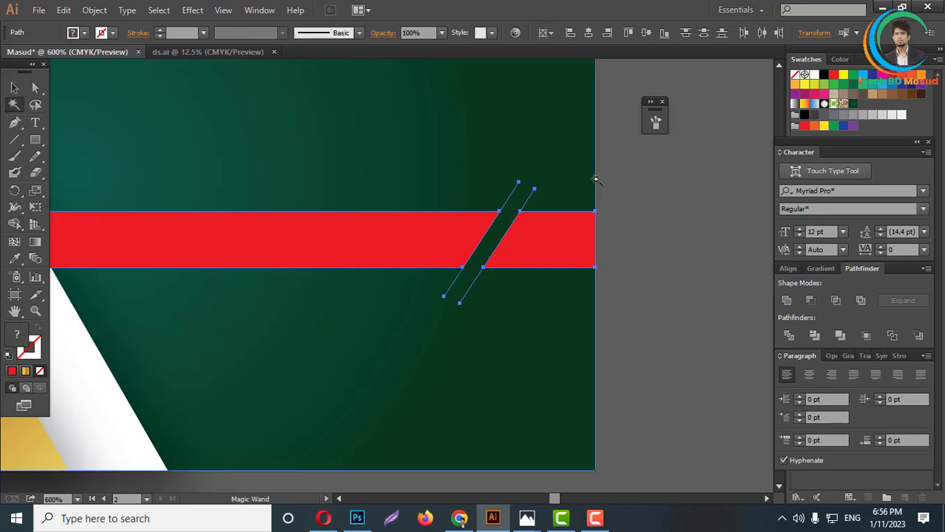
pyautogui.click(525, 199)
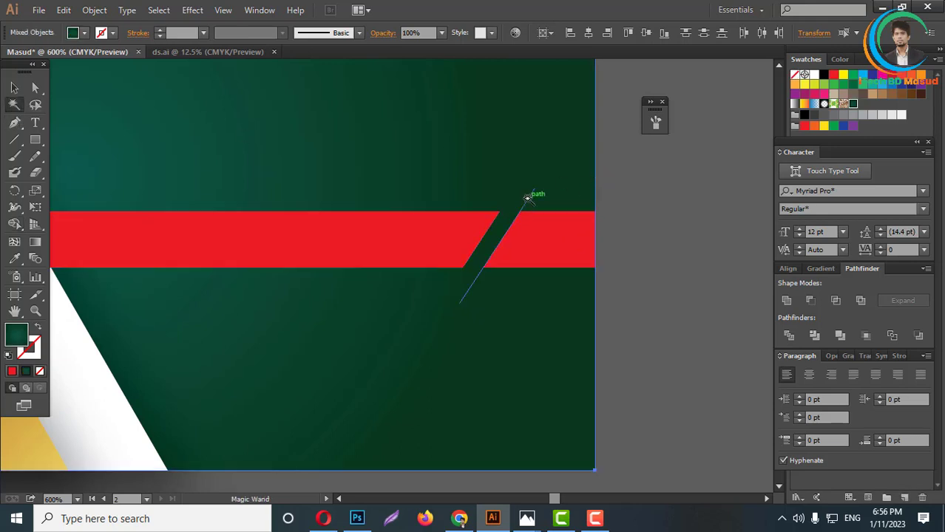
pyautogui.click(527, 198)
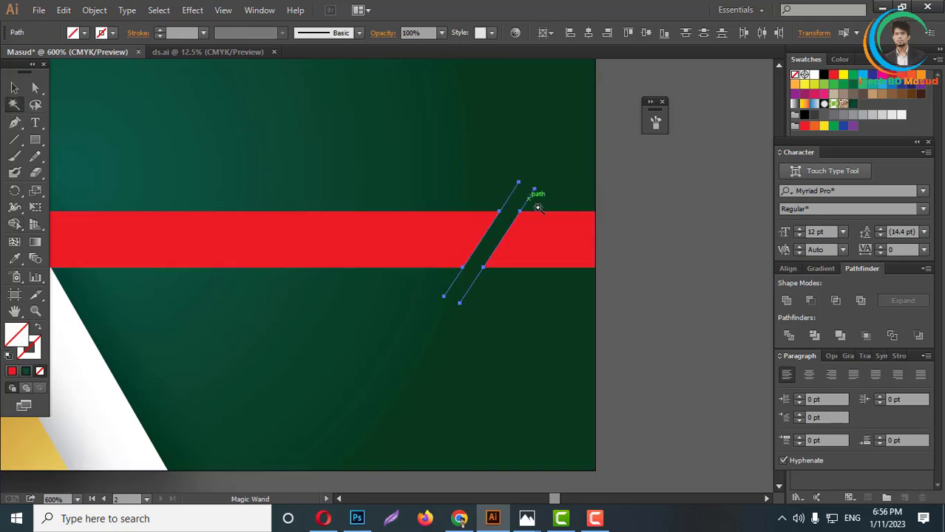
pyautogui.click(686, 291)
# - Group the long red bar with the short slanted piece at its right end
pyautogui.scroll(1, 686, 290)
pyautogui.scroll(-3, 621, 293)
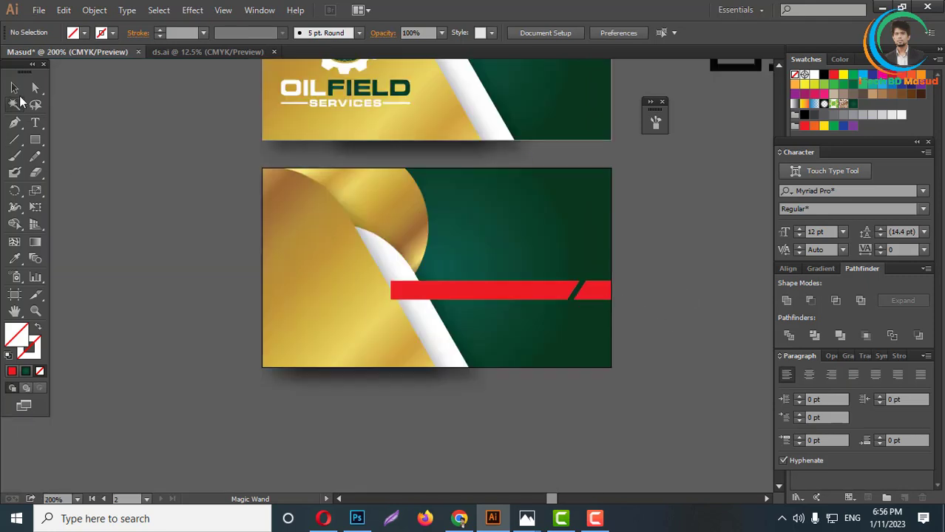
pyautogui.click(14, 88)
pyautogui.scroll(2, 606, 303)
pyautogui.click(547, 280)
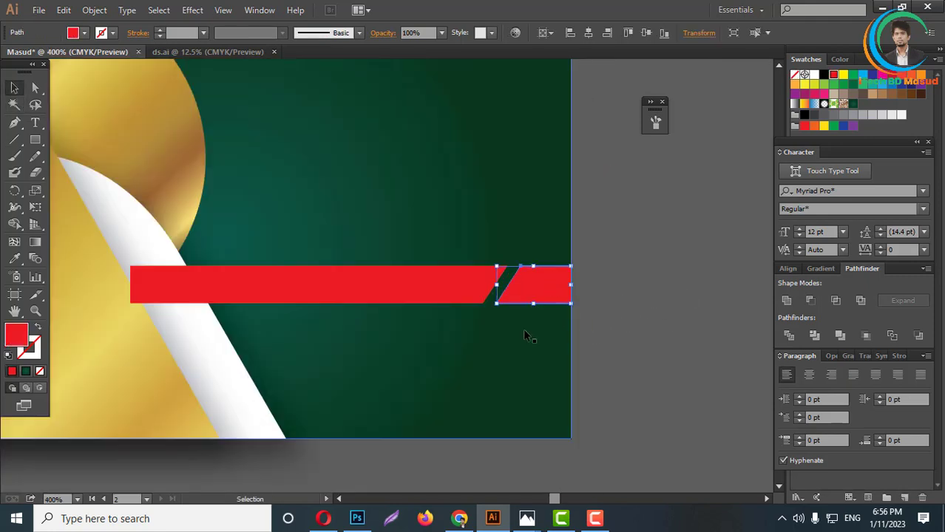
pyautogui.keyDown('shift'); pyautogui.click(458, 285); pyautogui.keyUp('shift')
pyautogui.click(743, 324)
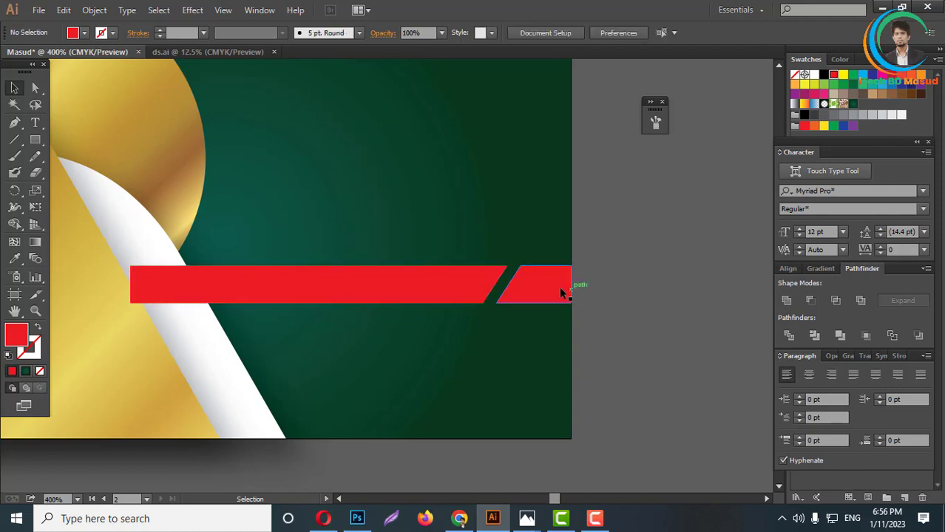
# - Duplicate the grouped red bar straight downward twice at equal spacing to make three rows
pyautogui.click(557, 293)
pyautogui.moveTo(544, 288); pyautogui.dragTo(546, 342)
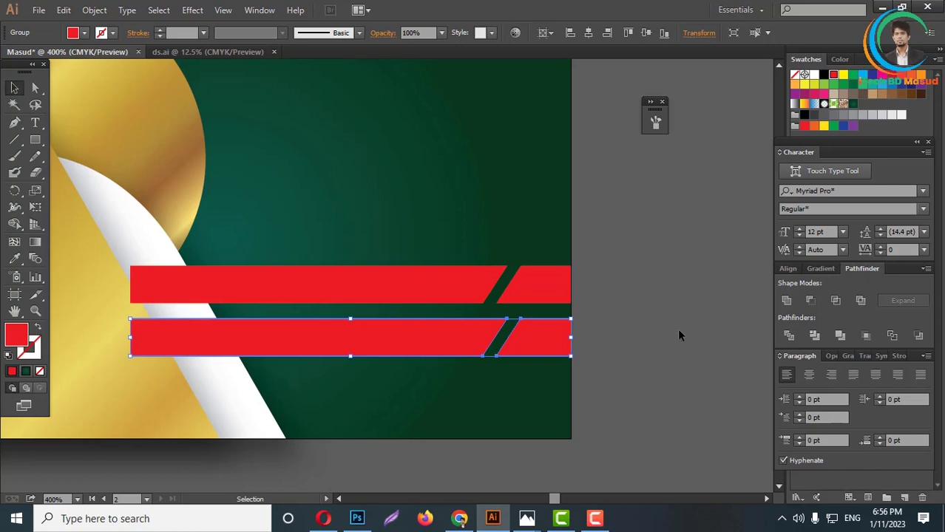
pyautogui.hotkey('ctrl', 'd')
pyautogui.click(662, 348)
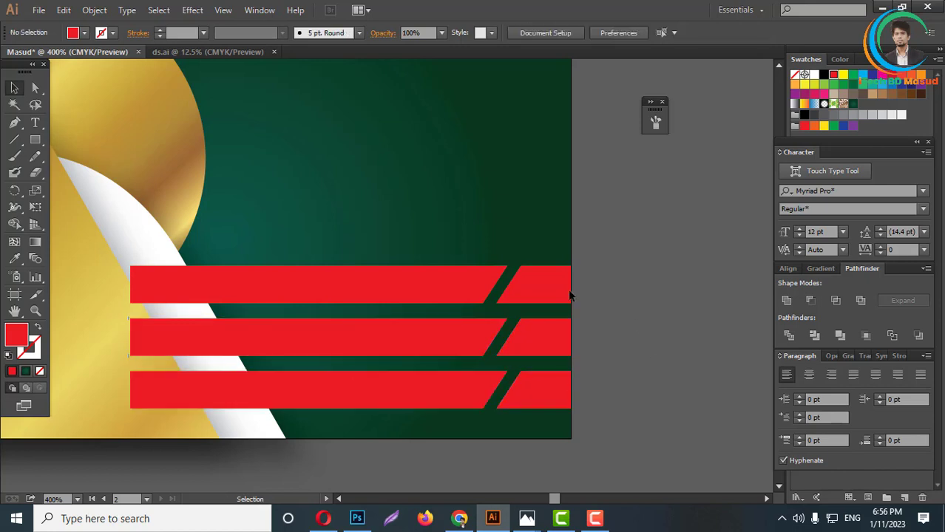
# - Fill the short slanted pieces at the right end of all three bars with white
pyautogui.scroll(-3, 569, 296)
pyautogui.scroll(4, 565, 307)
pyautogui.click(34, 88)
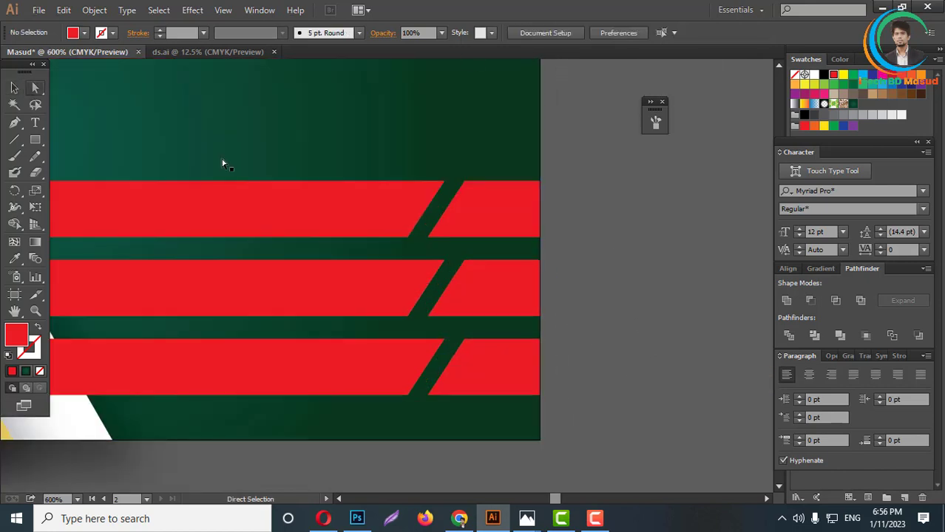
pyautogui.click(479, 209)
pyautogui.keyDown('shift'); pyautogui.click(508, 295); pyautogui.keyUp('shift')
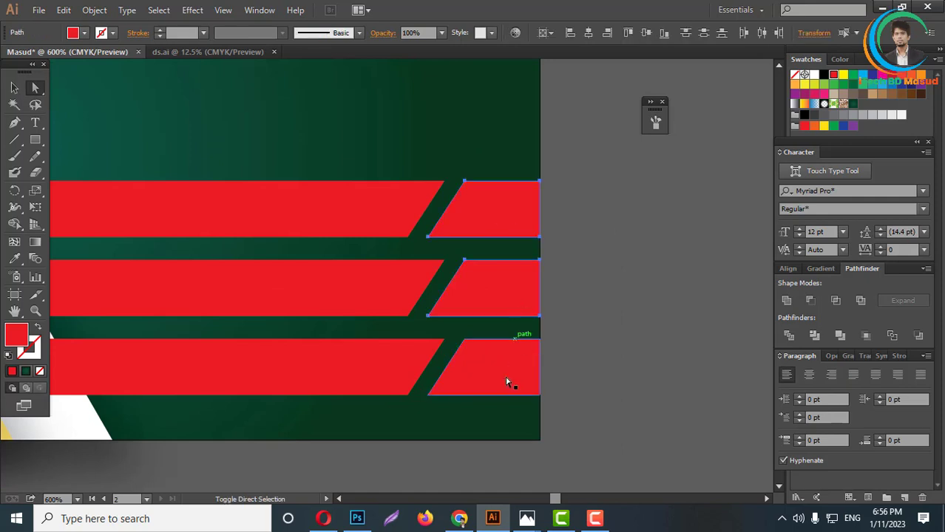
pyautogui.click(816, 75)
pyautogui.click(561, 207)
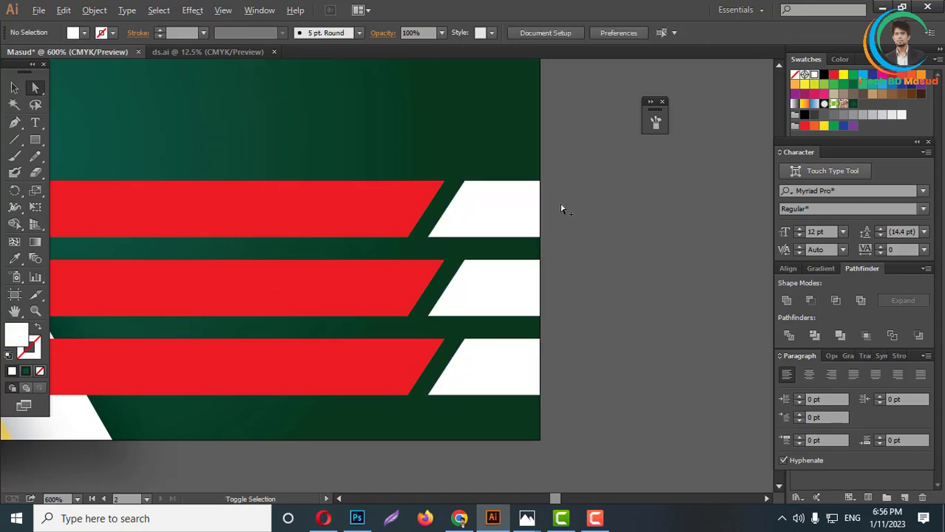
# - Ungroup the second card's background artwork
pyautogui.scroll(-3, 561, 207)
pyautogui.click(14, 87)
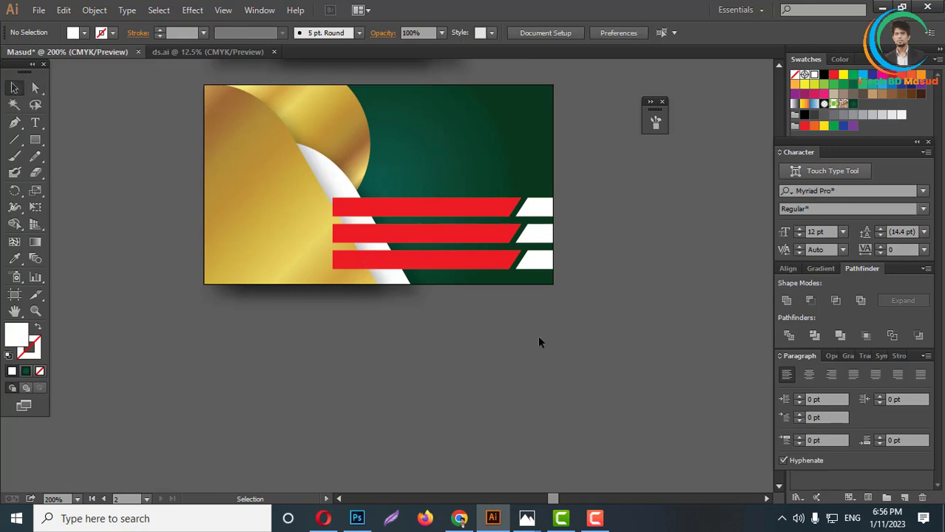
pyautogui.moveTo(525, 208); pyautogui.dragTo(525, 199)
pyautogui.rightClick(525, 199)
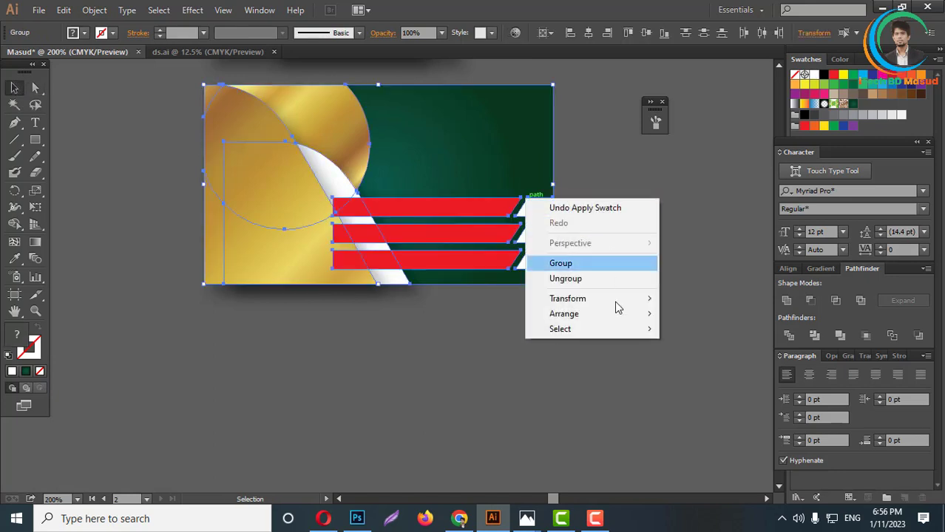
pyautogui.click(625, 152)
pyautogui.rightClick(512, 132)
pyautogui.click(579, 289)
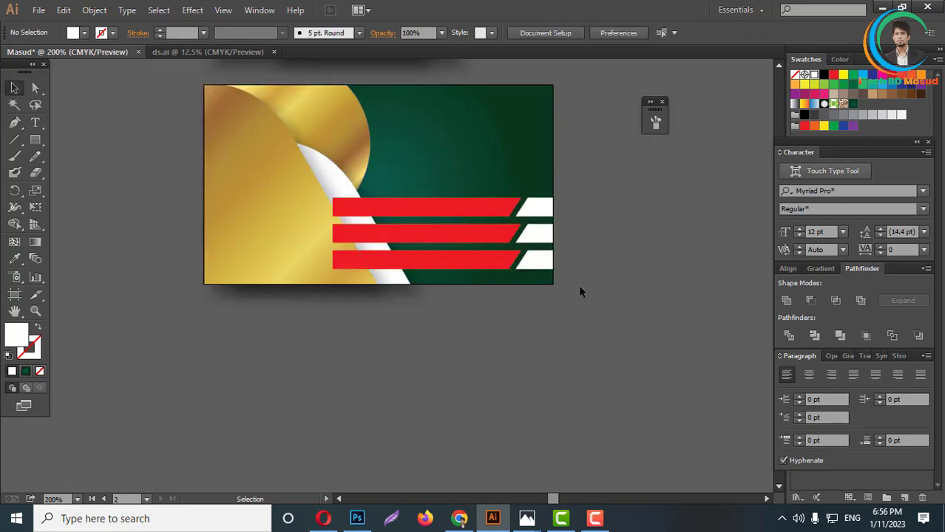
# - Send the three bars and the green background to the back, behind the gold and white shapes
pyautogui.moveTo(518, 204); pyautogui.dragTo(515, 196)
pyautogui.rightClick(516, 197)
pyautogui.moveTo(555, 314)
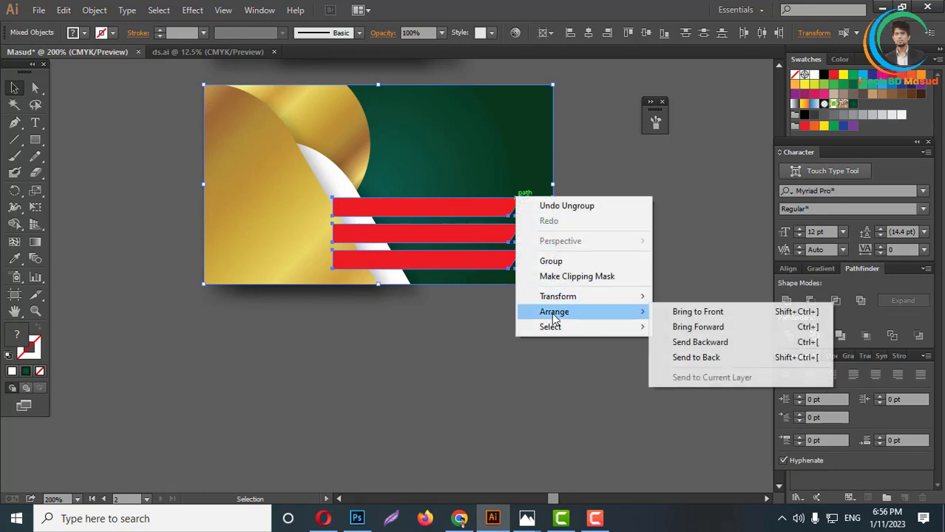
pyautogui.click(689, 358)
pyautogui.click(567, 374)
# - Fill the three long red bars with the gold gradient sampled from the card's large gold shape using the Eyedropper
pyautogui.scroll(-8, 551, 353)
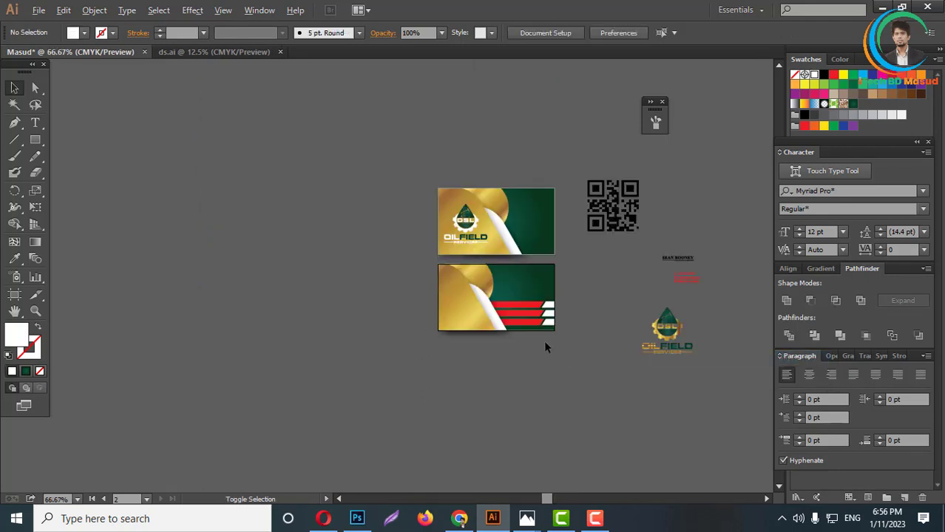
pyautogui.scroll(8, 551, 351)
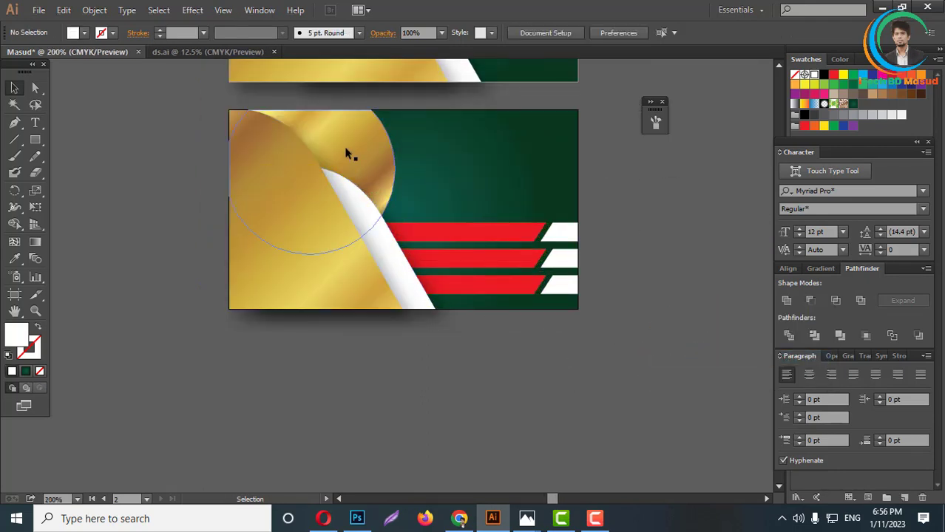
pyautogui.scroll(2, 523, 396)
pyautogui.scroll(-5, 525, 377)
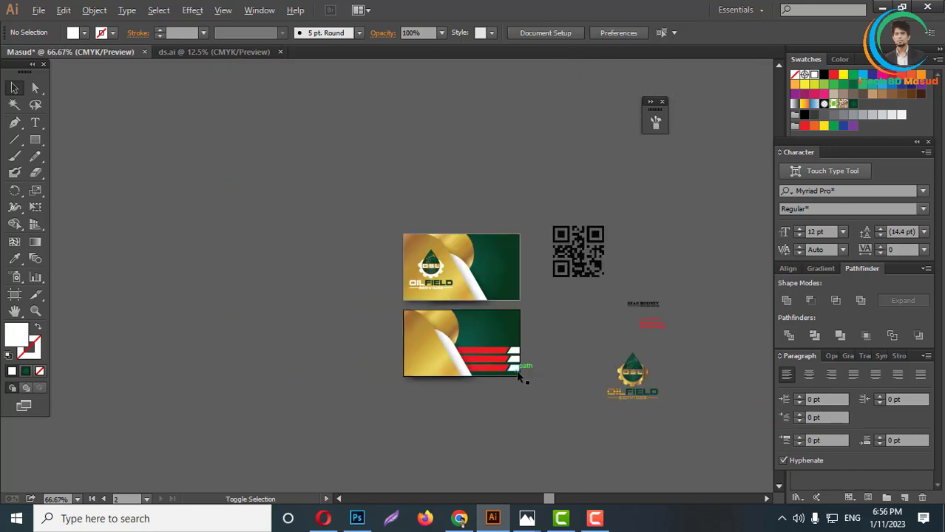
pyautogui.scroll(6, 517, 371)
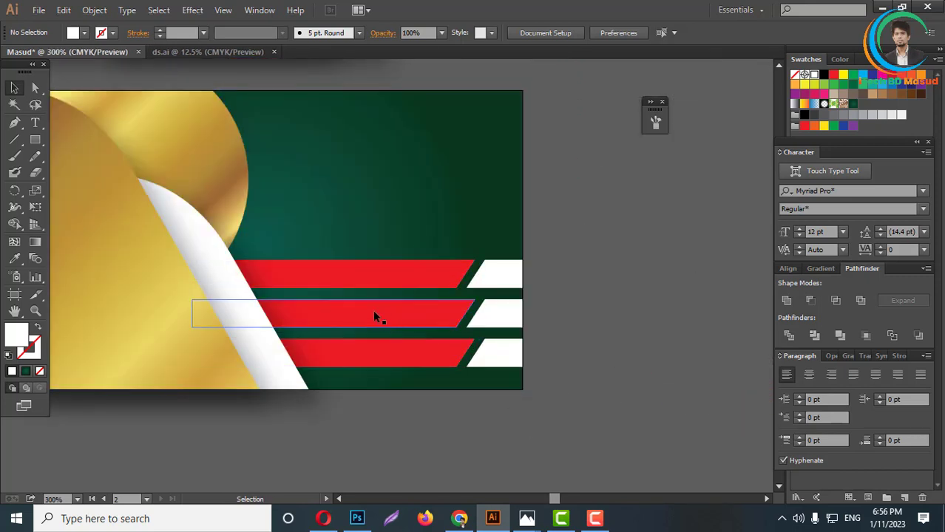
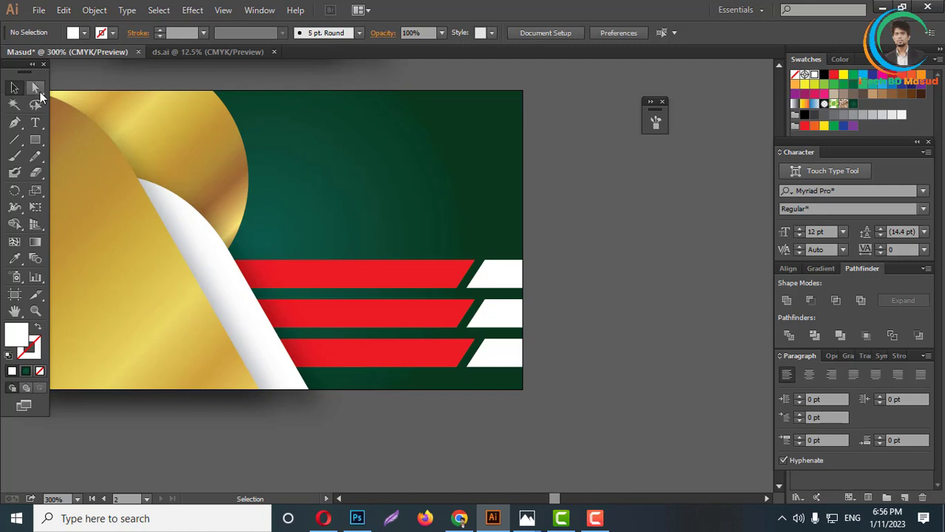
pyautogui.click(36, 89)
pyautogui.scroll(1, 363, 266)
pyautogui.click(377, 288)
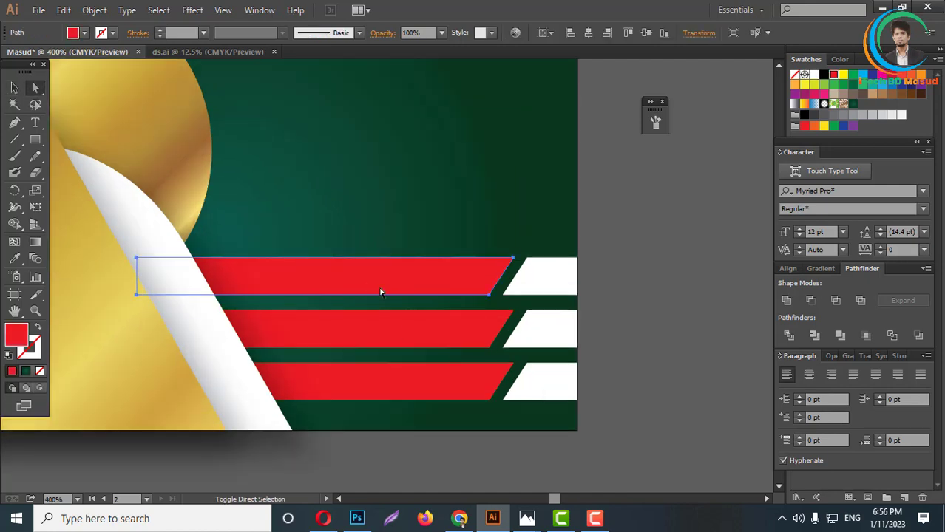
pyautogui.keyDown('shift'); pyautogui.click(402, 336); pyautogui.keyUp('shift')
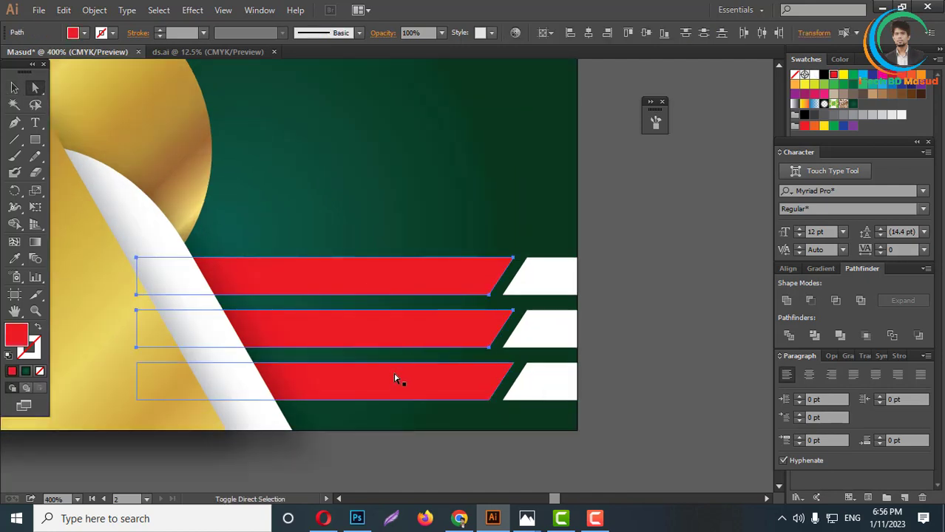
pyautogui.click(15, 261)
pyautogui.click(95, 327)
pyautogui.scroll(-3, 437, 264)
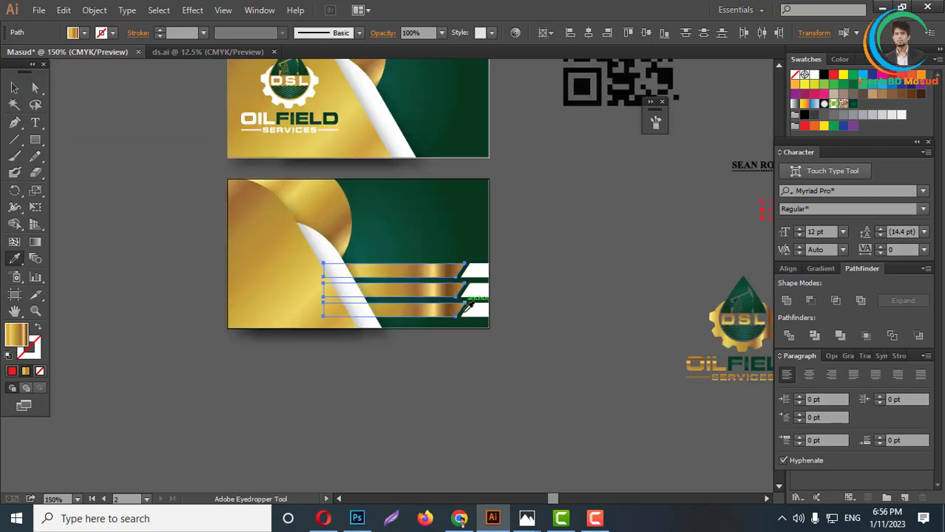
pyautogui.click(16, 92)
pyautogui.click(542, 378)
# - Redraw the gold gradient across all three bars together, trying several diagonals and ending with one rising steeply from lower left to upper right
pyautogui.scroll(1, 547, 340)
pyautogui.scroll(-3, 550, 306)
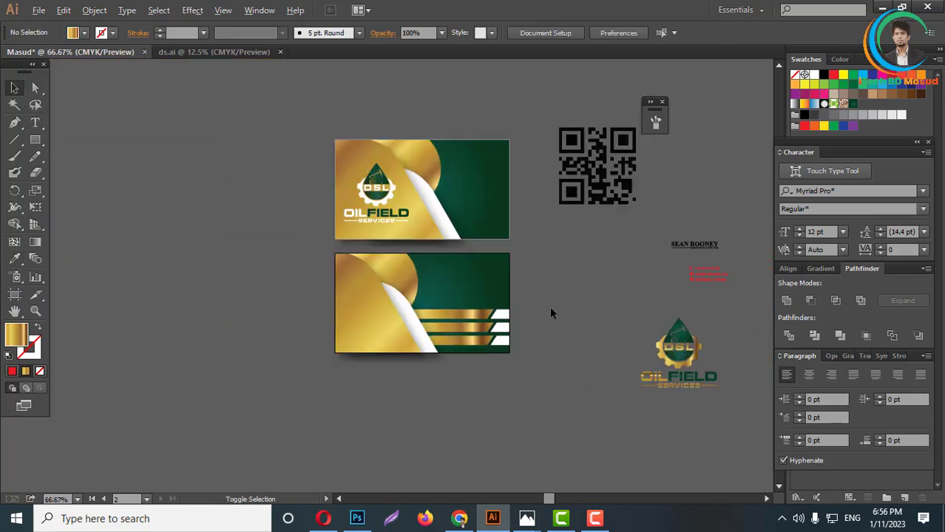
pyautogui.scroll(5, 520, 322)
pyautogui.scroll(3, 502, 331)
pyautogui.click(35, 87)
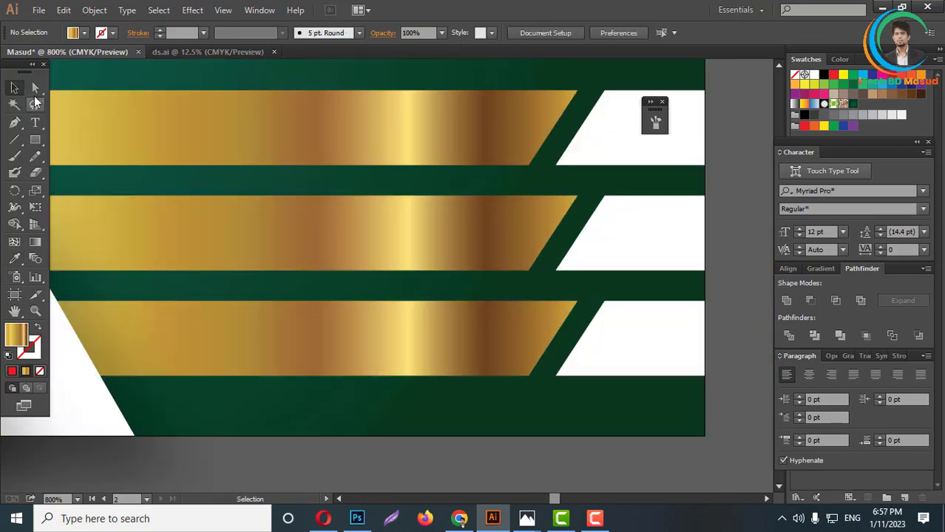
pyautogui.click(386, 226)
pyautogui.keyDown('shift'); pyautogui.click(379, 316); pyautogui.keyUp('shift')
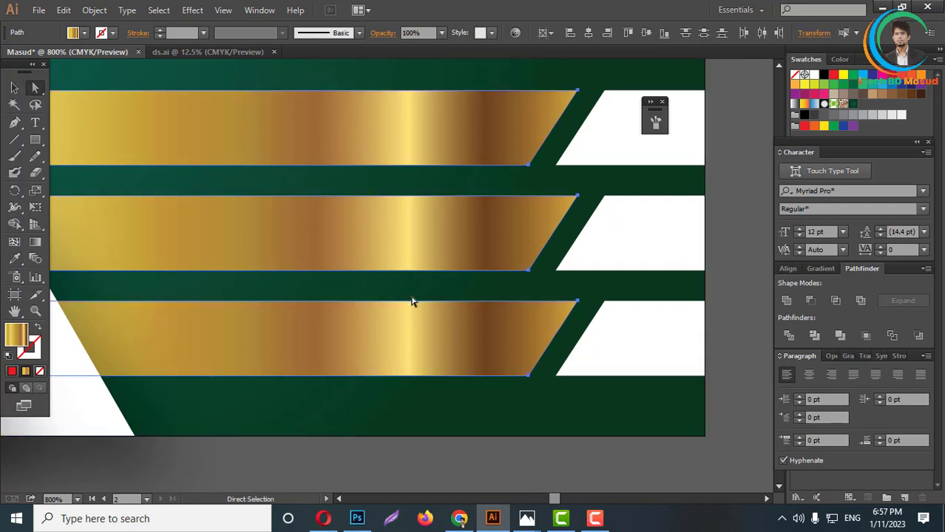
pyautogui.scroll(-2, 405, 303)
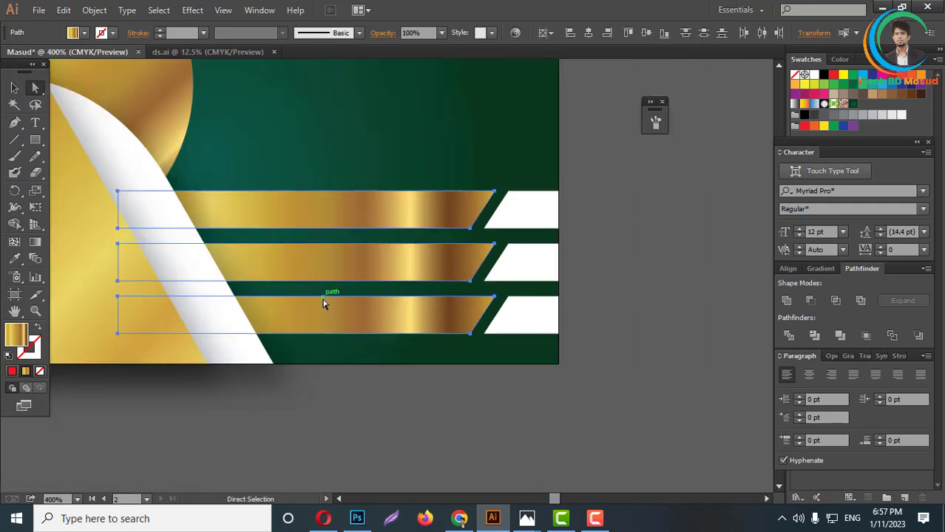
pyautogui.press('g')
pyautogui.moveTo(257, 185); pyautogui.dragTo(515, 391)
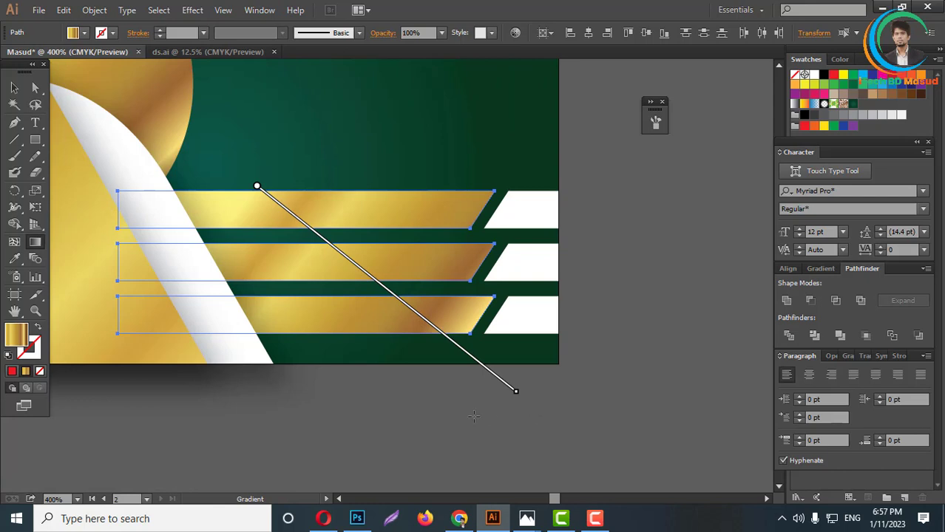
pyautogui.moveTo(472, 416); pyautogui.dragTo(162, 199)
pyautogui.moveTo(529, 383)
pyautogui.mouseDown()
pyautogui.moveTo(301, 262)
pyautogui.moveTo(192, 185)
pyautogui.mouseUp()
pyautogui.moveTo(508, 153)
pyautogui.mouseDown()
pyautogui.moveTo(121, 333)
pyautogui.moveTo(79, 339)
pyautogui.mouseUp()
pyautogui.moveTo(170, 358); pyautogui.dragTo(435, 198)
pyautogui.moveTo(69, 344); pyautogui.dragTo(574, 139)
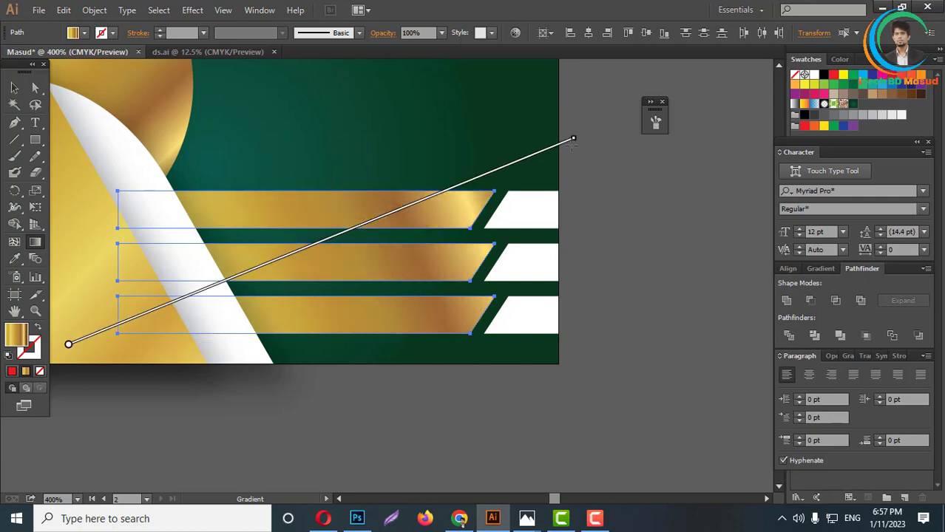
pyautogui.moveTo(116, 367); pyautogui.dragTo(487, 159)
pyautogui.moveTo(223, 386); pyautogui.dragTo(413, 136)
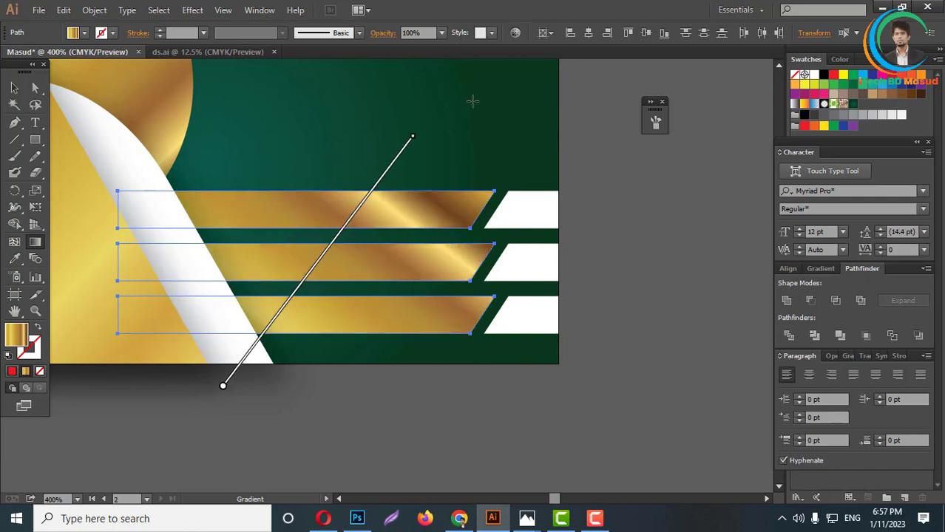
# - Try further gradient directions on the three bars, ending with a long diagonal from below their left ends to above their right ends
pyautogui.moveTo(331, 423); pyautogui.dragTo(433, 110)
pyautogui.moveTo(538, 137)
pyautogui.mouseDown()
pyautogui.moveTo(242, 345)
pyautogui.moveTo(244, 431)
pyautogui.mouseUp()
pyautogui.moveTo(484, 359); pyautogui.dragTo(212, 209)
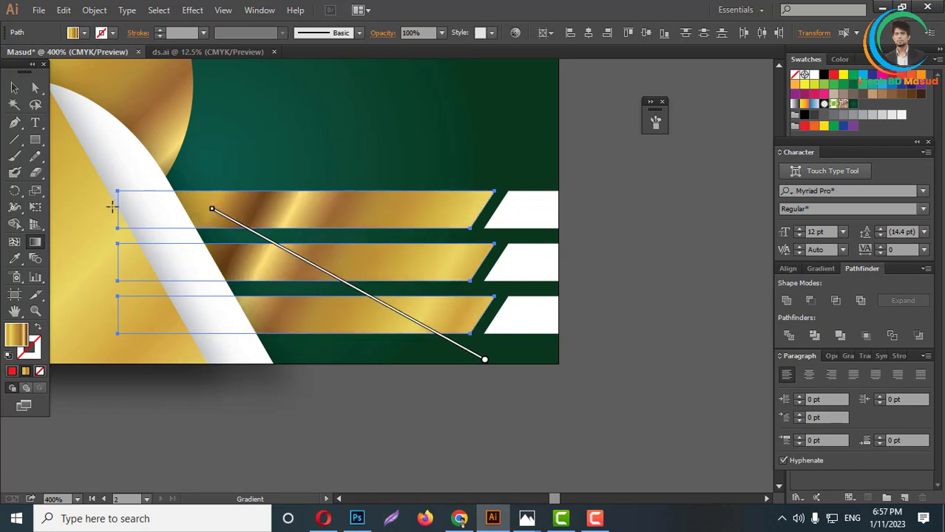
pyautogui.moveTo(126, 299); pyautogui.dragTo(462, 206)
pyautogui.moveTo(158, 393); pyautogui.dragTo(522, 136)
pyautogui.click(15, 87)
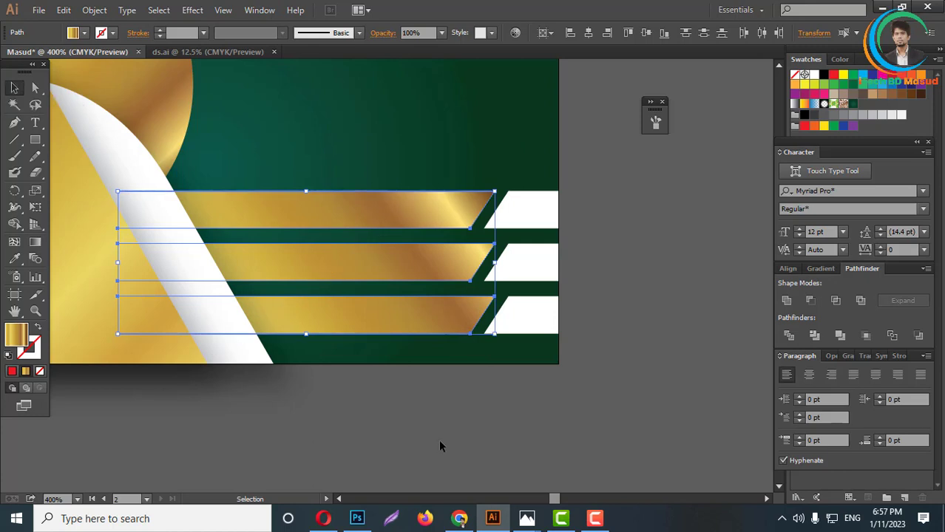
pyautogui.click(439, 441)
# - Move the name and job title artwork onto the second card's upper green area and enlarge it
pyautogui.scroll(-4, 552, 336)
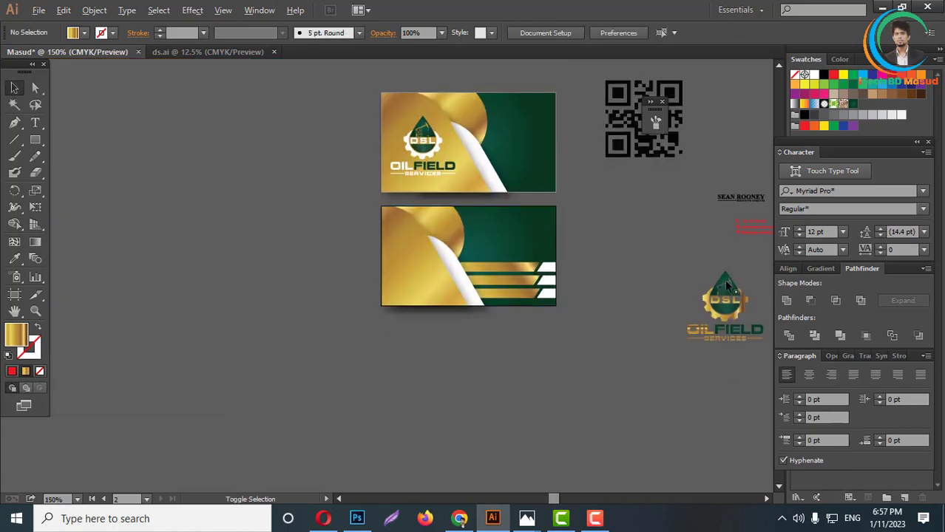
pyautogui.scroll(1, 723, 279)
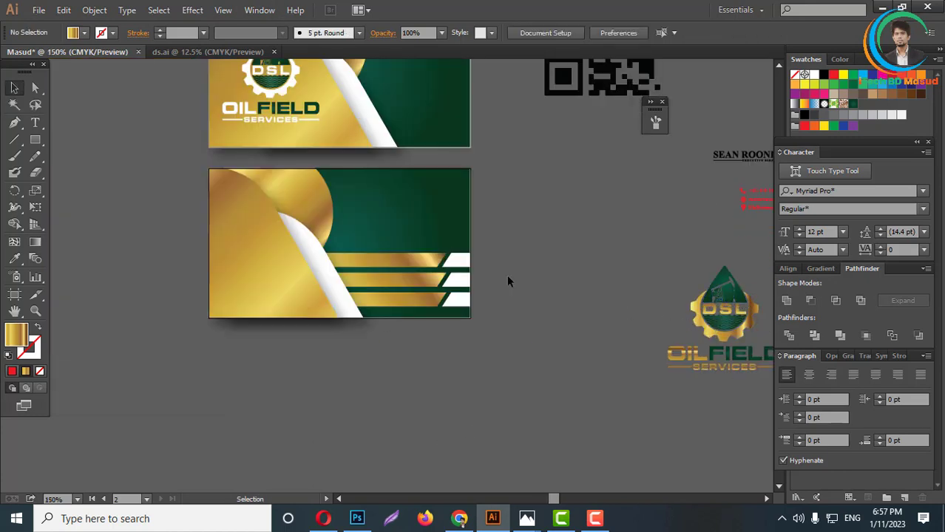
pyautogui.scroll(-2, 658, 281)
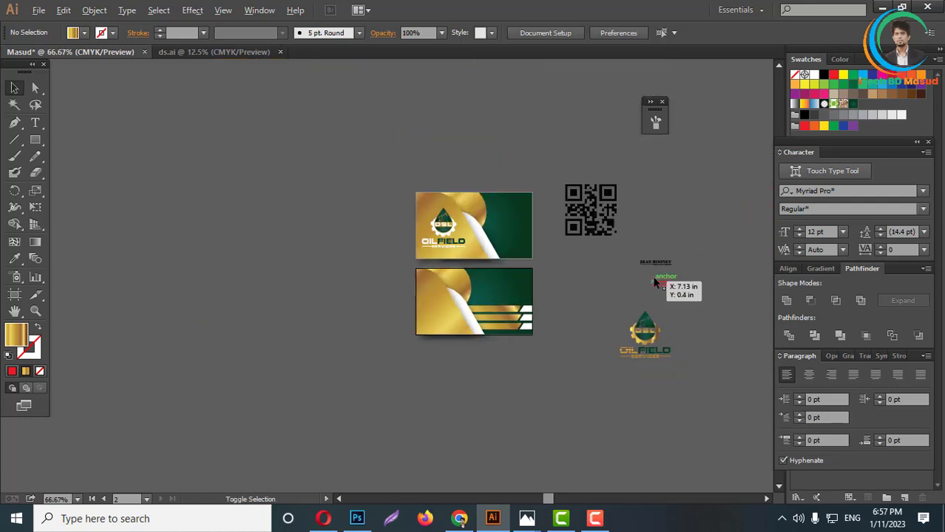
pyautogui.scroll(2, 660, 272)
pyautogui.moveTo(668, 254); pyautogui.dragTo(347, 290)
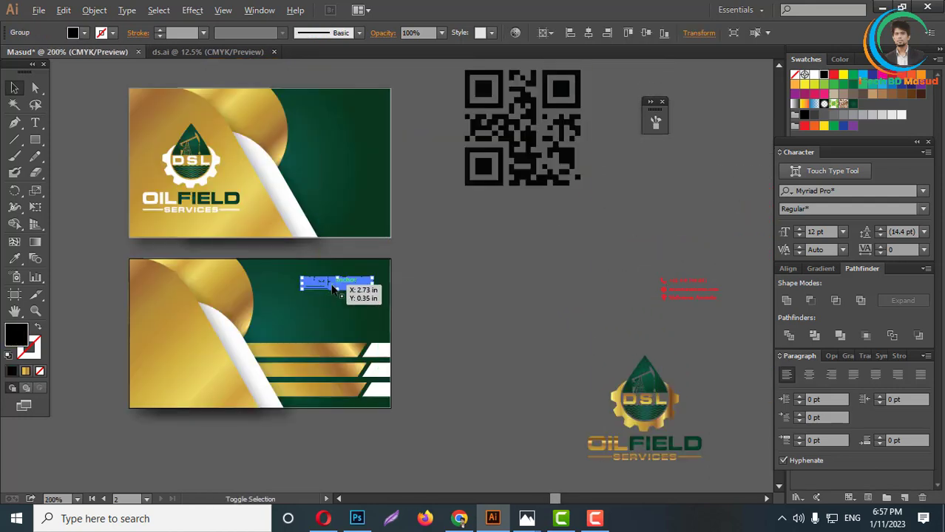
pyautogui.scroll(4, 347, 288)
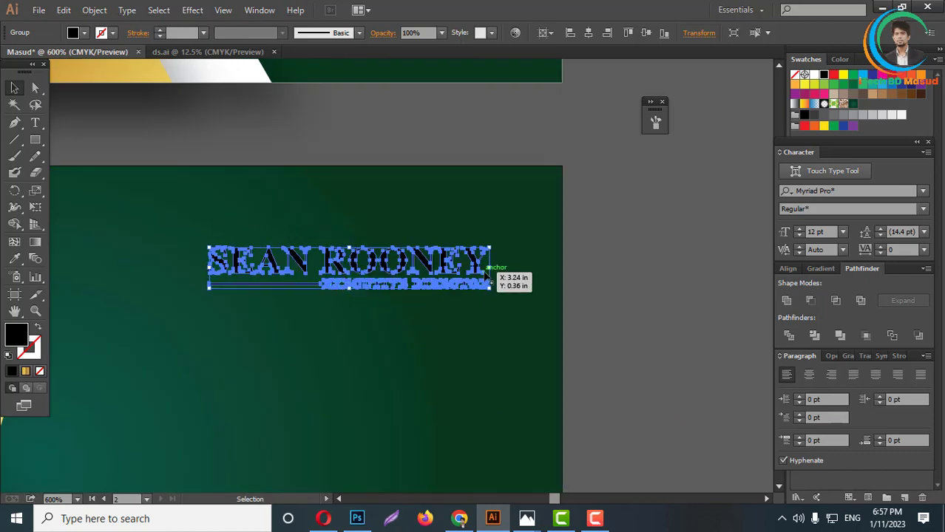
pyautogui.moveTo(497, 275)
pyautogui.mouseDown()
pyautogui.moveTo(561, 289)
pyautogui.moveTo(553, 270)
pyautogui.moveTo(475, 270)
pyautogui.moveTo(482, 275)
pyautogui.mouseUp()
pyautogui.click(649, 282)
pyautogui.scroll(-4, 500, 286)
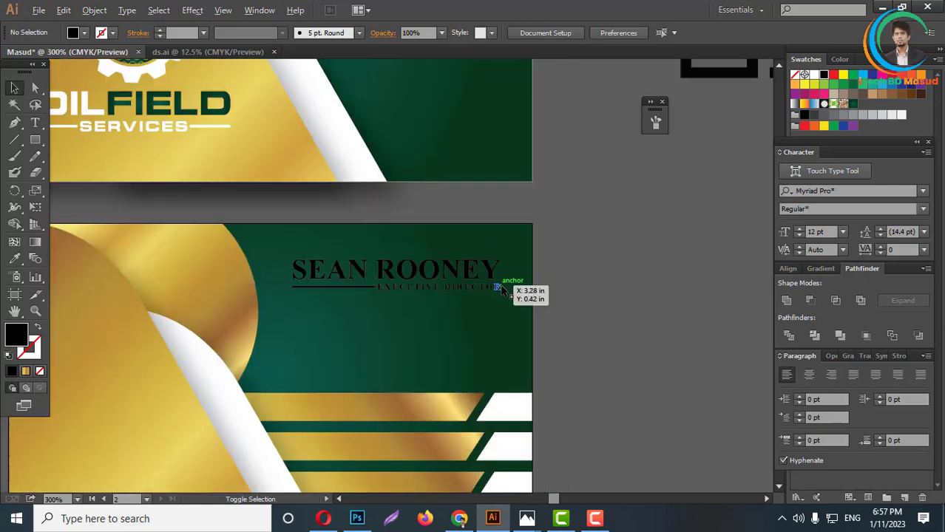
# - Fill the name and job title artwork with the card's sampled gold gradient and redraw it diagonally from lower left to upper right
pyautogui.scroll(4, 482, 292)
pyautogui.scroll(2, 470, 307)
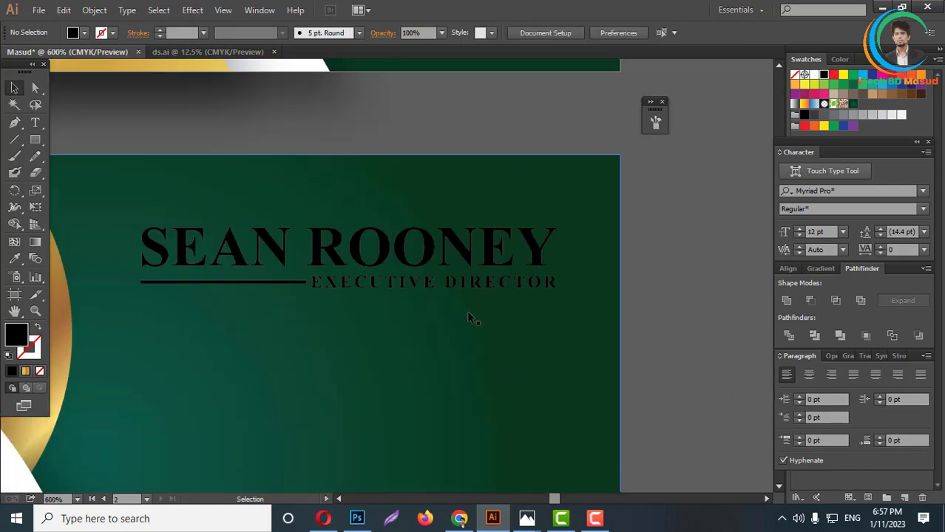
pyautogui.click(506, 285)
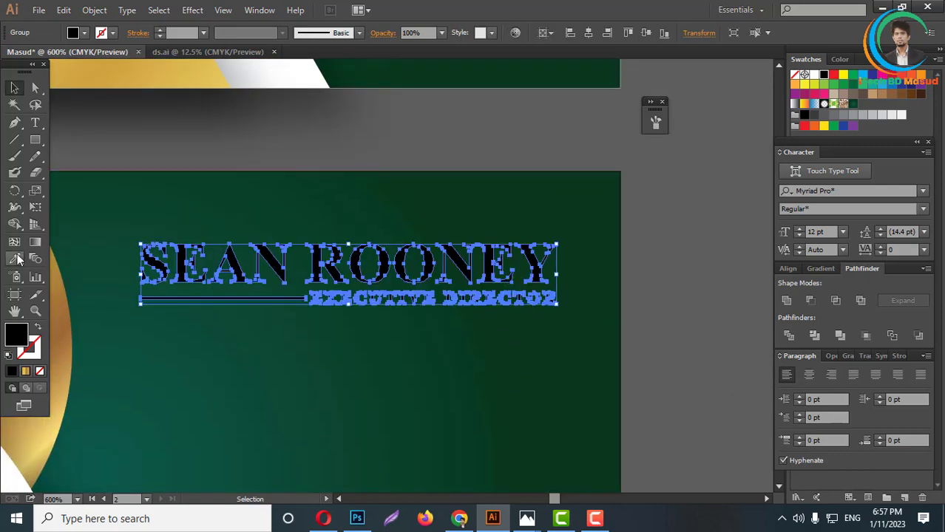
pyautogui.click(14, 258)
pyautogui.click(65, 325)
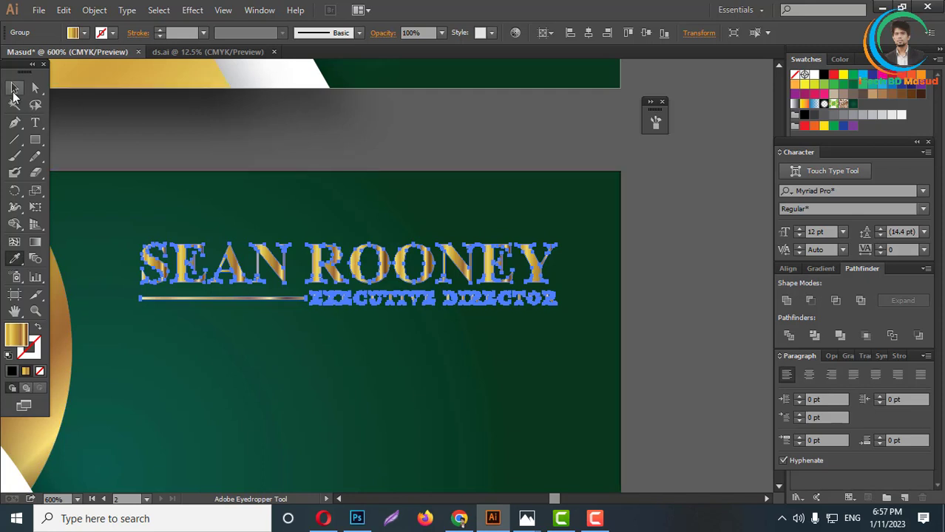
pyautogui.click(14, 90)
pyautogui.press('g')
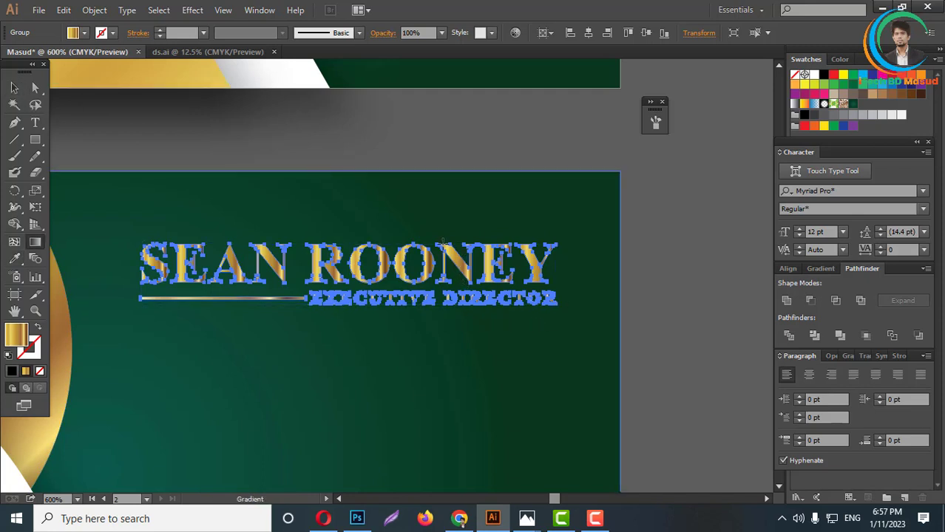
pyautogui.moveTo(324, 369); pyautogui.dragTo(553, 175)
# - Fill only the surname's letters with white
pyautogui.click(36, 90)
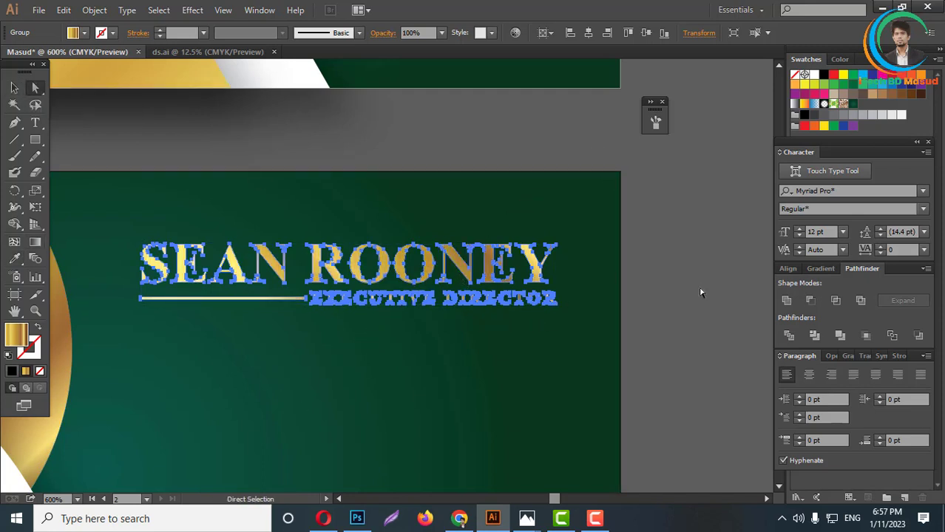
pyautogui.click(700, 289)
pyautogui.click(545, 364)
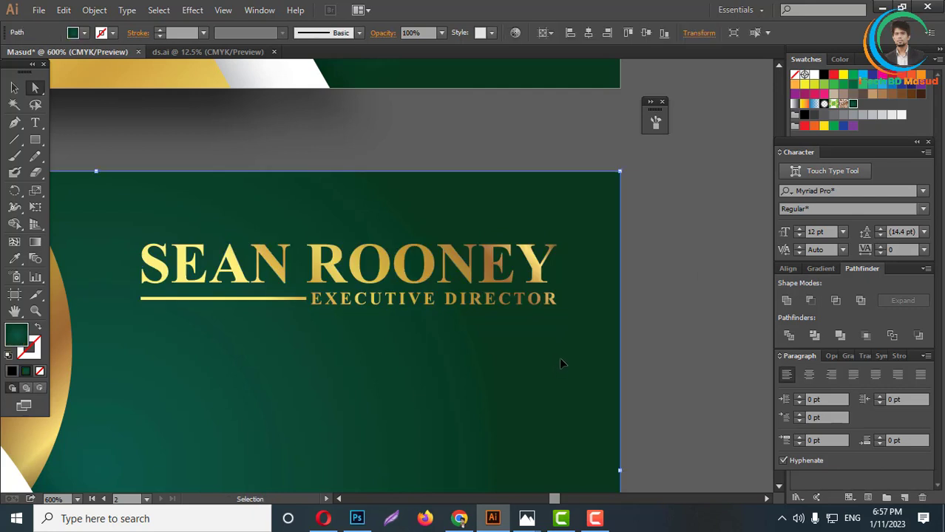
pyautogui.hotkey('ctrl', 'shift', 'a')
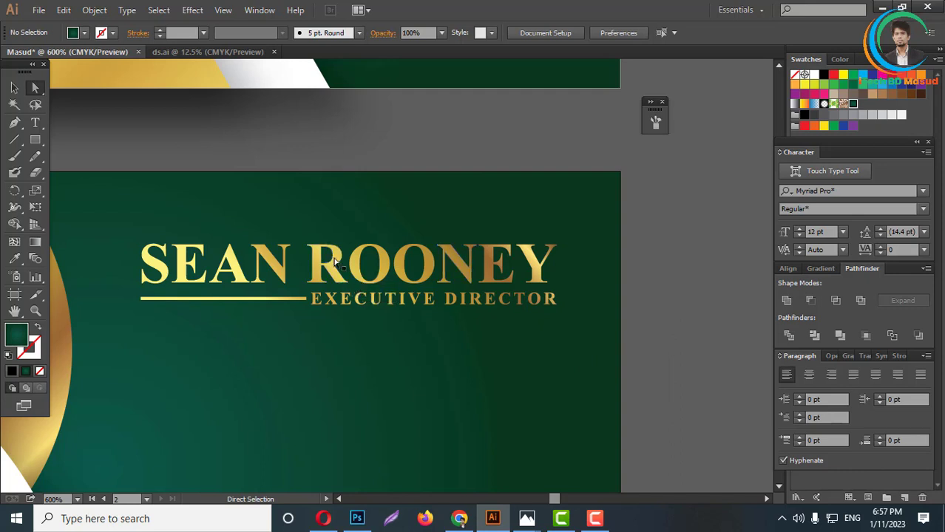
pyautogui.click(555, 284)
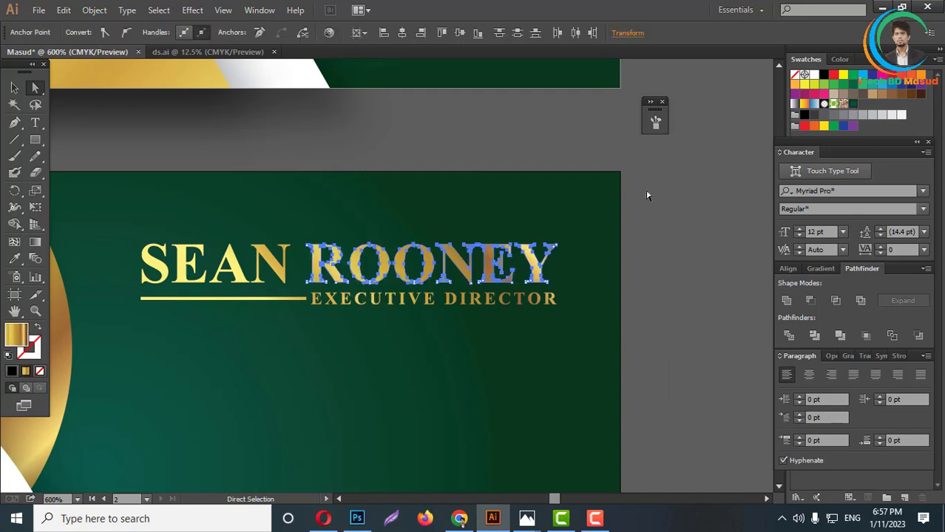
pyautogui.click(814, 75)
pyautogui.click(685, 259)
pyautogui.scroll(-1, 553, 264)
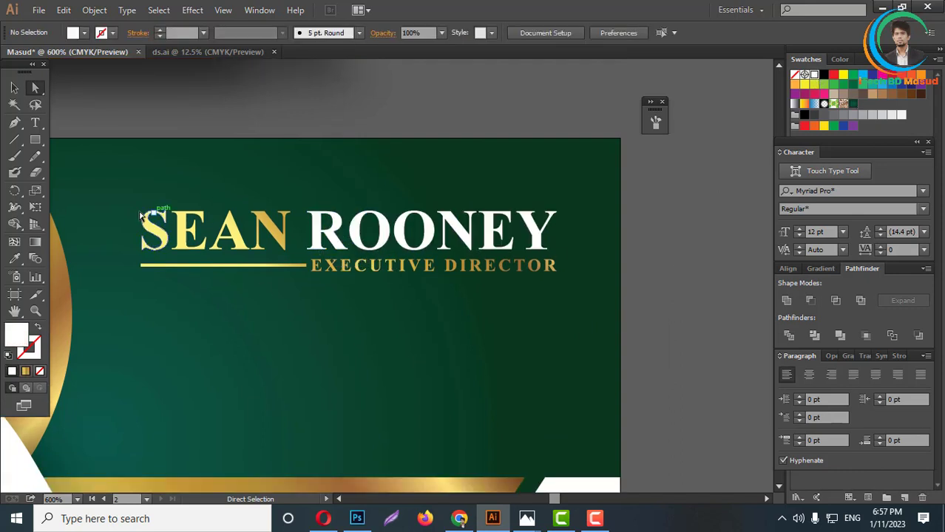
pyautogui.moveTo(257, 264); pyautogui.dragTo(253, 264)
pyautogui.click(16, 259)
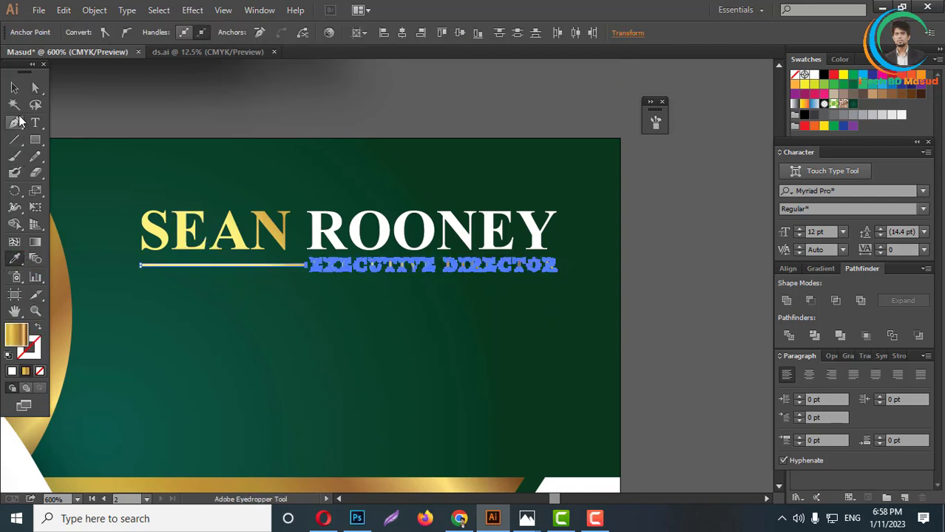
pyautogui.click(14, 89)
pyautogui.click(712, 308)
pyautogui.scroll(1, 572, 287)
pyautogui.scroll(-3, 570, 287)
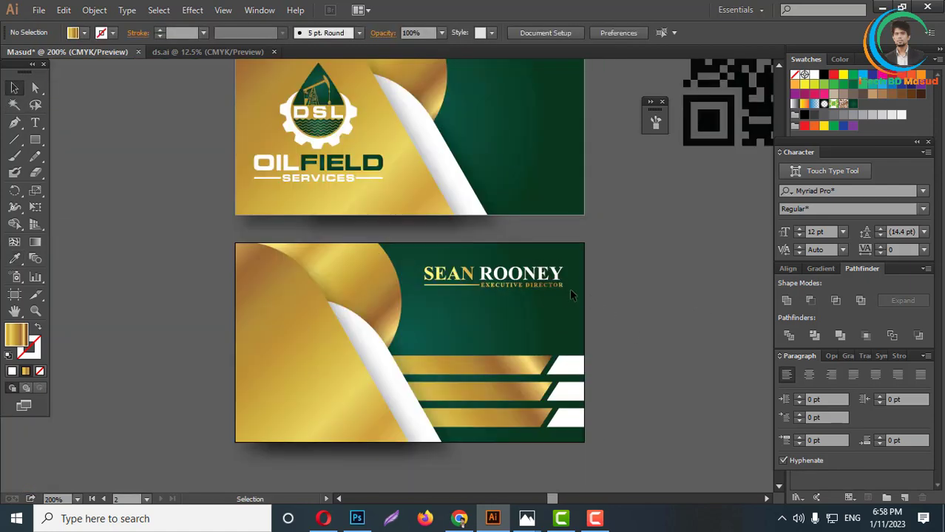
pyautogui.scroll(3, 569, 294)
pyautogui.scroll(1, 584, 326)
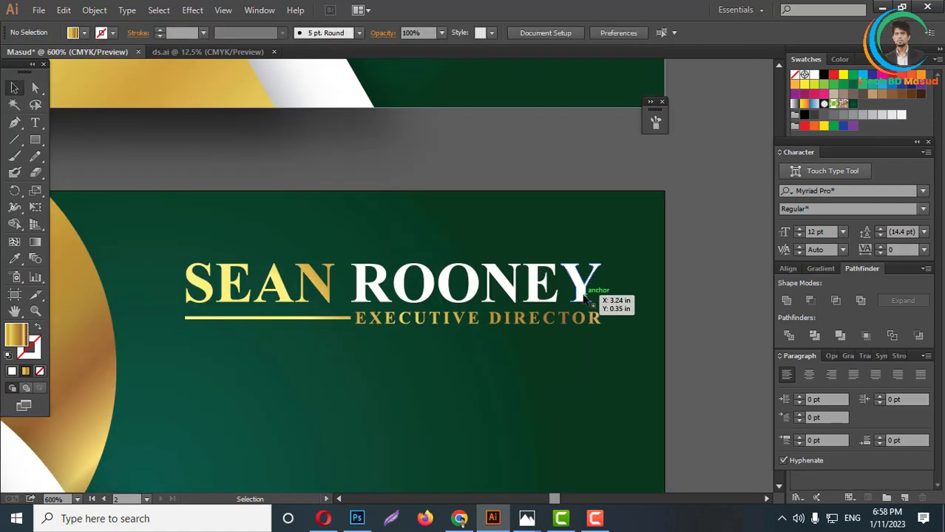
pyautogui.click(586, 300)
pyautogui.scroll(-5, 591, 310)
pyautogui.click(612, 341)
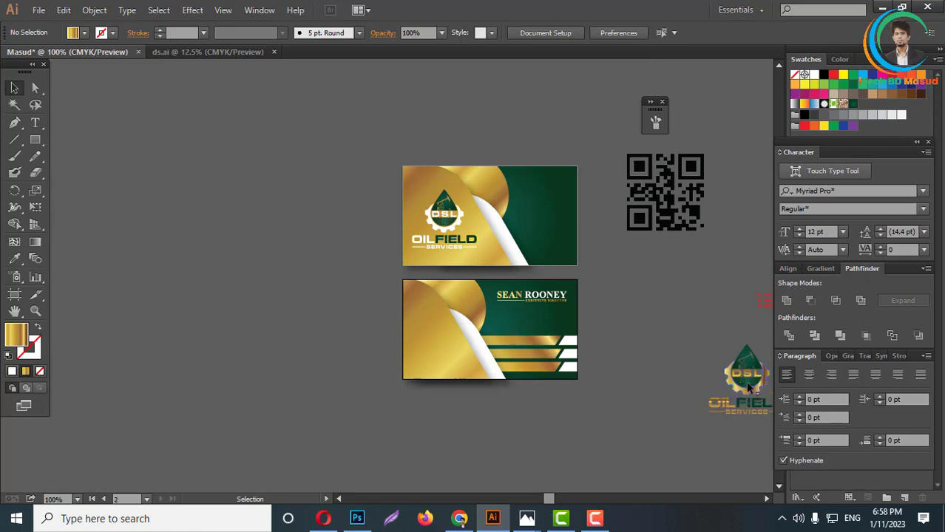
# - Move the gold and green DSL Oilfield Services logo to just below the second card's left half
pyautogui.scroll(2, 749, 389)
pyautogui.click(751, 355)
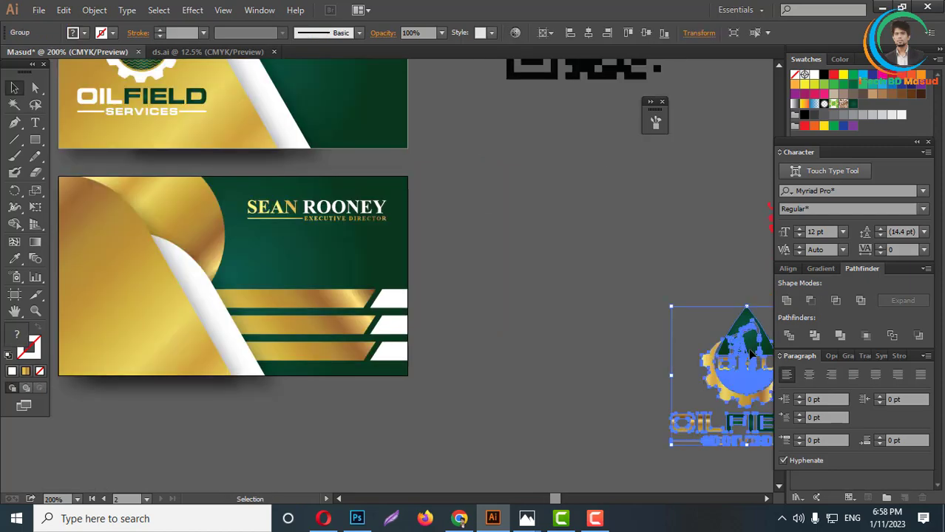
pyautogui.scroll(-2, 751, 356)
pyautogui.moveTo(740, 363); pyautogui.dragTo(447, 449)
pyautogui.scroll(2, 453, 433)
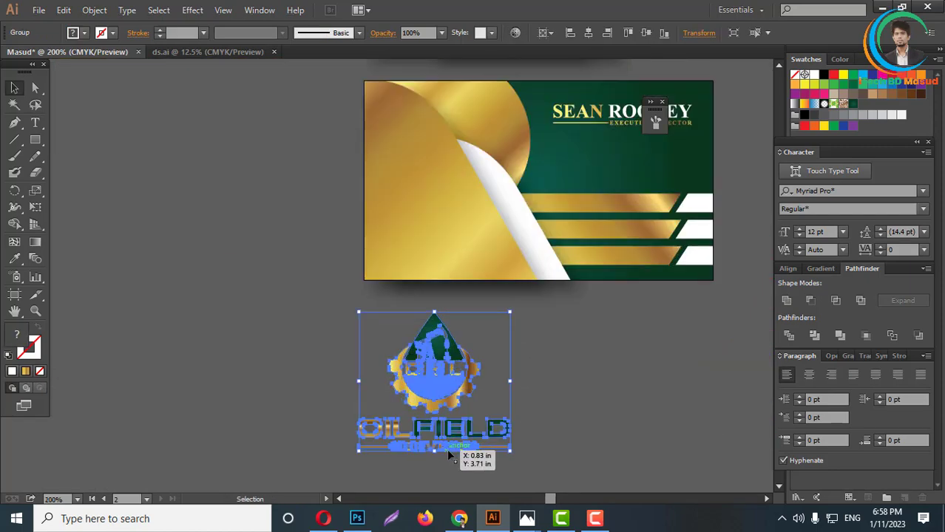
pyautogui.click(567, 411)
pyautogui.scroll(2, 581, 403)
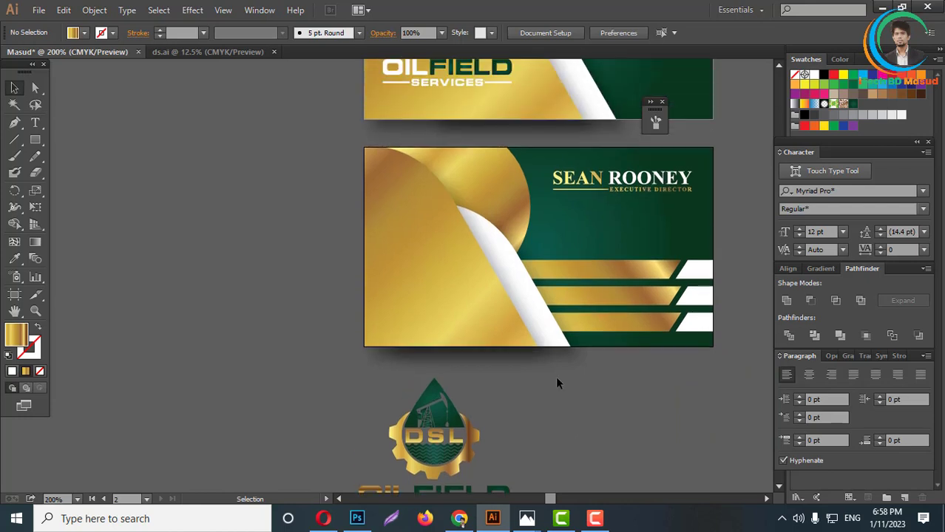
# - Fill the second card's large left gold shape with the green gradient sampled from the card's background using the Eyedropper
pyautogui.scroll(-2, 556, 377)
pyautogui.scroll(2, 510, 334)
pyautogui.click(34, 87)
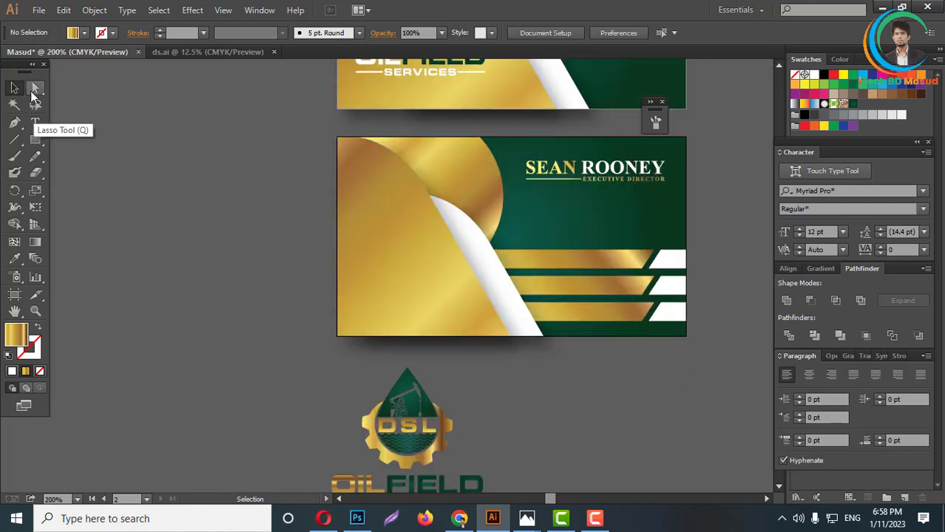
pyautogui.click(408, 233)
pyautogui.click(16, 258)
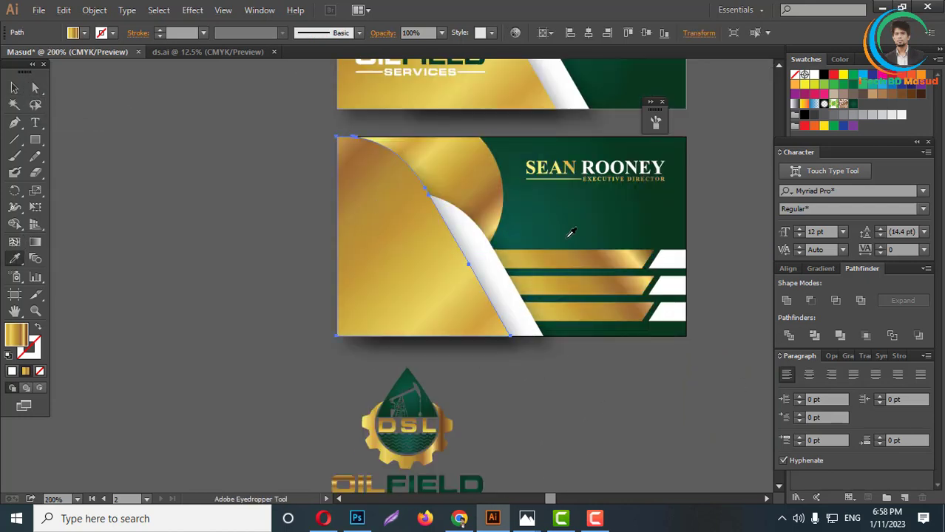
pyautogui.click(576, 229)
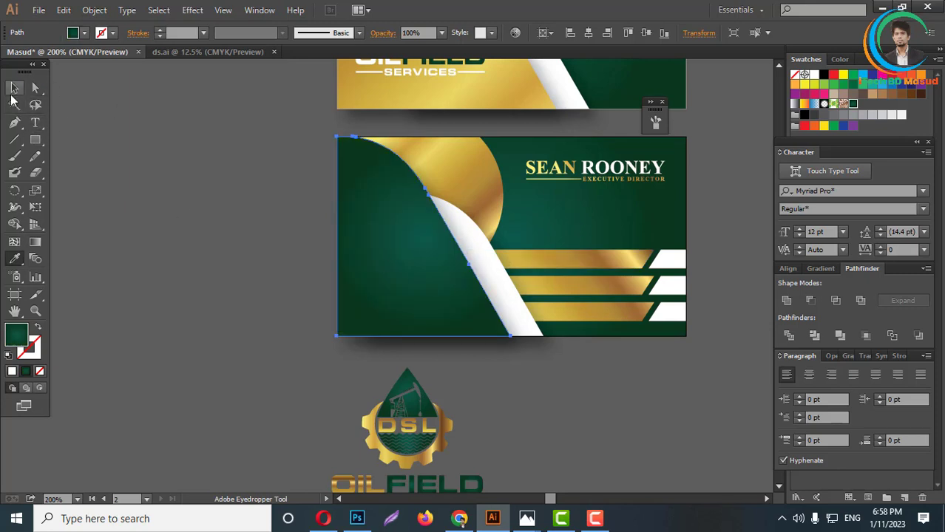
pyautogui.click(13, 90)
pyautogui.click(234, 255)
# - Fill the logo's green droplet, its wave pattern and the FIELD lettering with white, leaving the gold parts untouched
pyautogui.scroll(-2, 490, 190)
pyautogui.scroll(4, 466, 315)
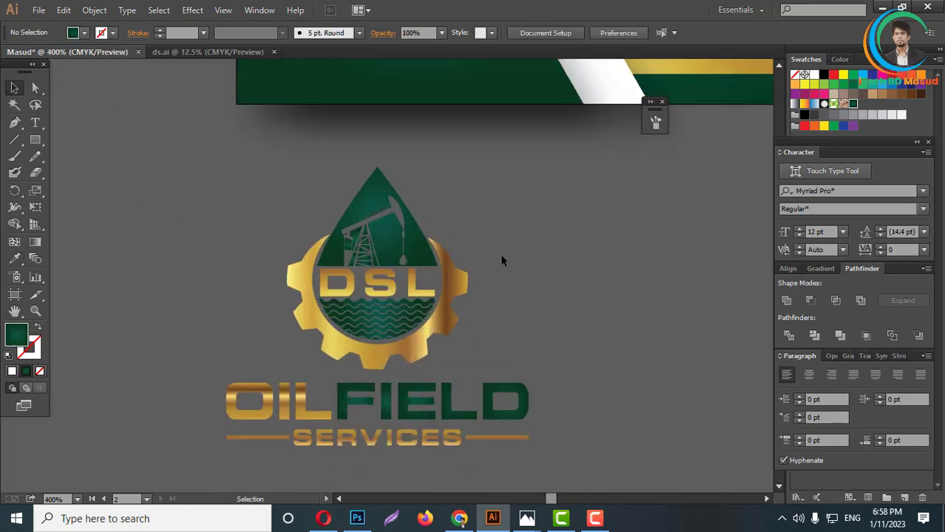
pyautogui.scroll(5, 424, 210)
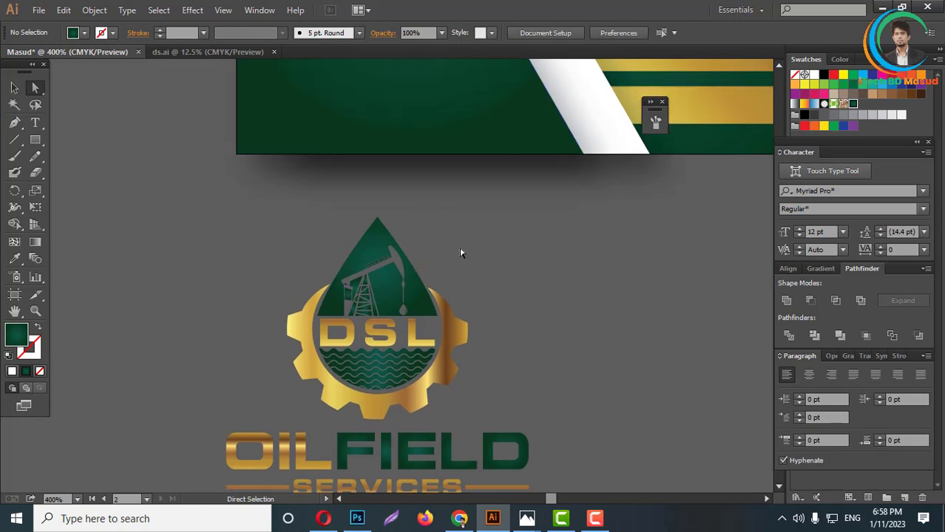
pyautogui.scroll(2, 437, 196)
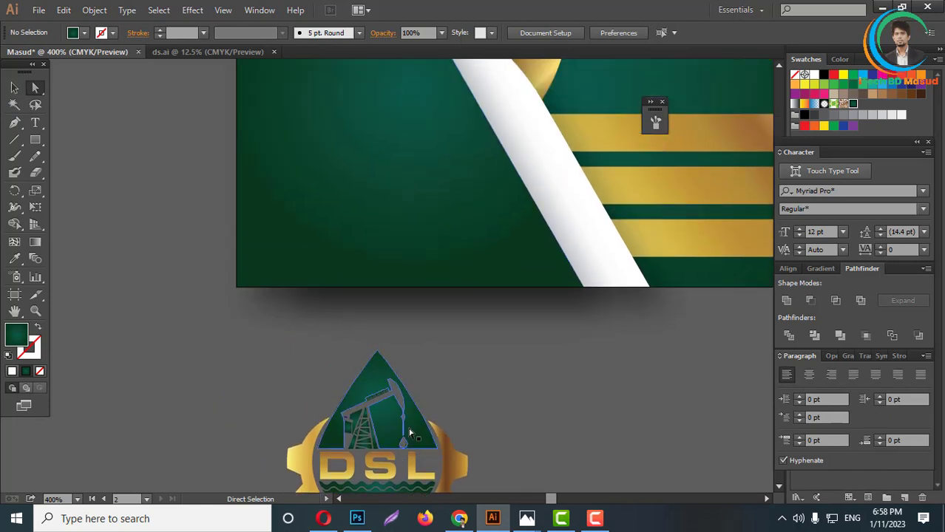
pyautogui.scroll(-2, 430, 375)
pyautogui.scroll(2, 374, 405)
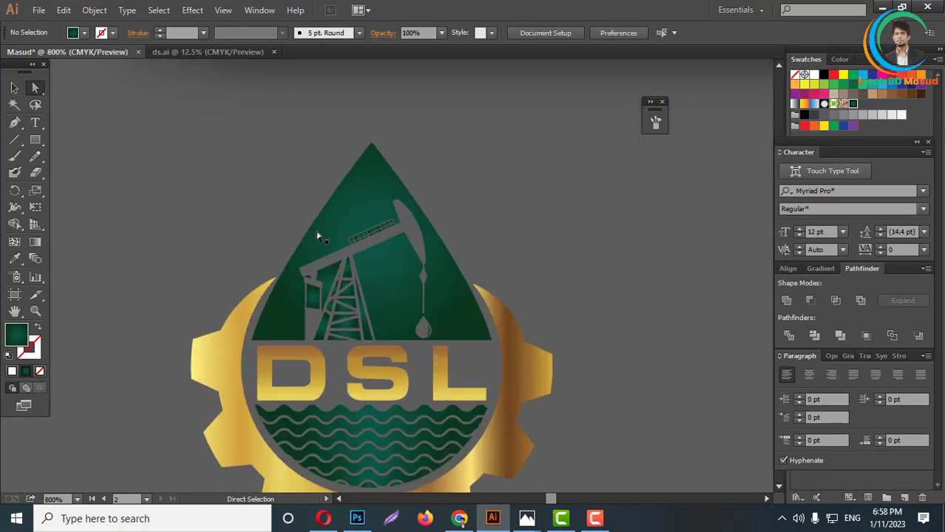
pyautogui.click(457, 340)
pyautogui.scroll(-3, 433, 281)
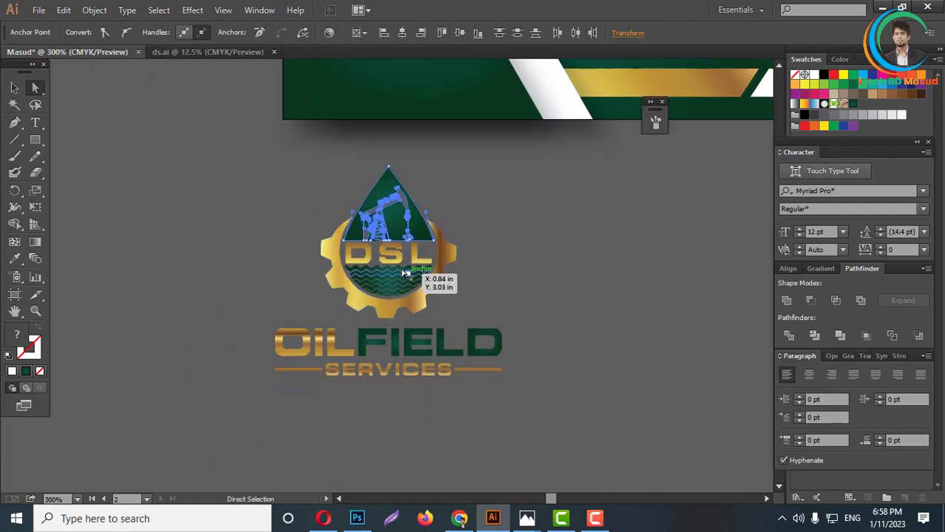
pyautogui.scroll(4, 386, 280)
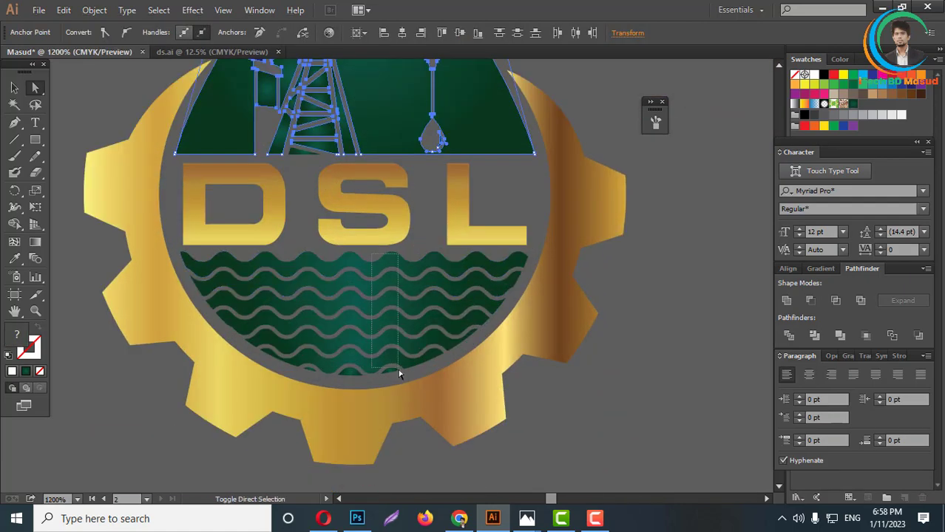
pyautogui.moveTo(399, 375); pyautogui.dragTo(392, 379)
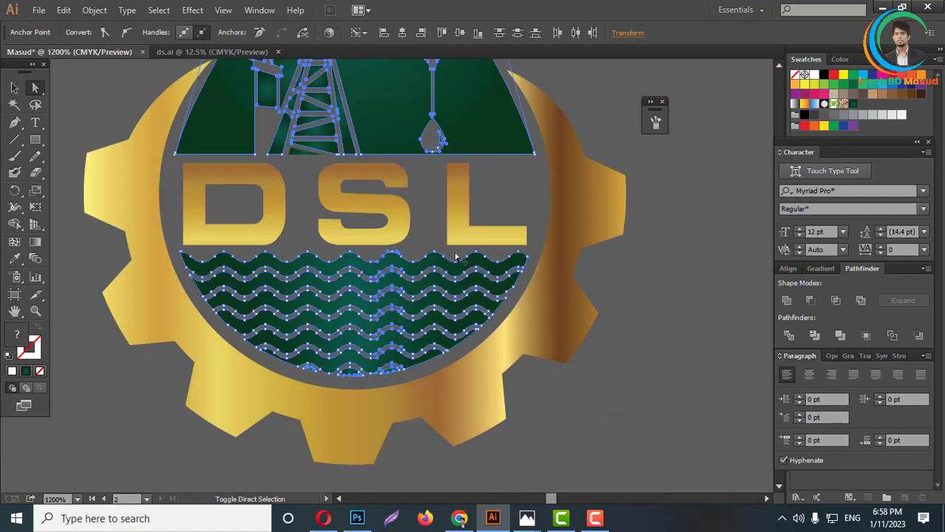
pyautogui.scroll(-3, 436, 260)
pyautogui.scroll(2, 569, 342)
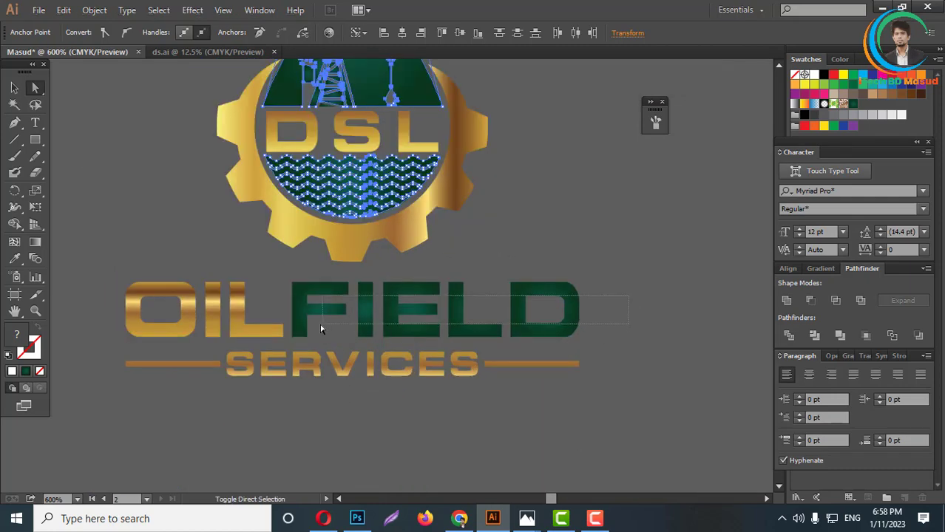
pyautogui.moveTo(629, 295); pyautogui.dragTo(320, 326)
pyautogui.click(814, 74)
pyautogui.click(477, 289)
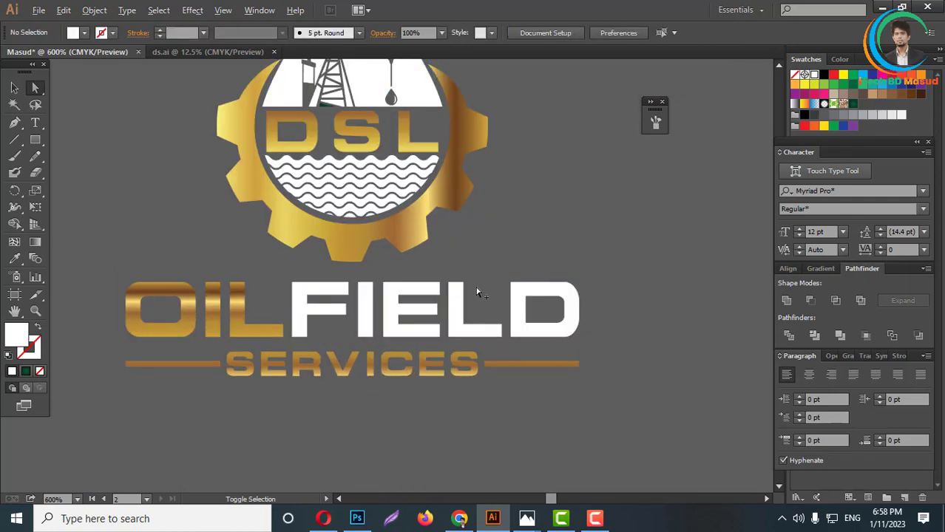
# - Scale the recoloured logo down, move it onto the second card's left green shape and bring it to the front
pyautogui.scroll(-3, 477, 289)
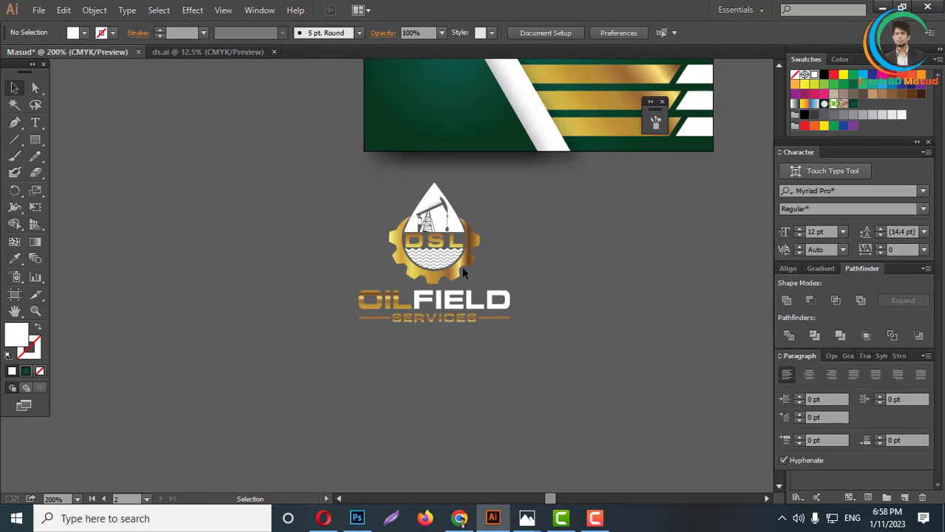
pyautogui.click(428, 257)
pyautogui.moveTo(509, 323); pyautogui.dragTo(486, 313)
pyautogui.click(491, 332)
pyautogui.scroll(1, 477, 329)
pyautogui.scroll(1, 478, 334)
pyautogui.moveTo(435, 349); pyautogui.dragTo(426, 148)
pyautogui.rightClick(426, 148)
pyautogui.moveTo(471, 264)
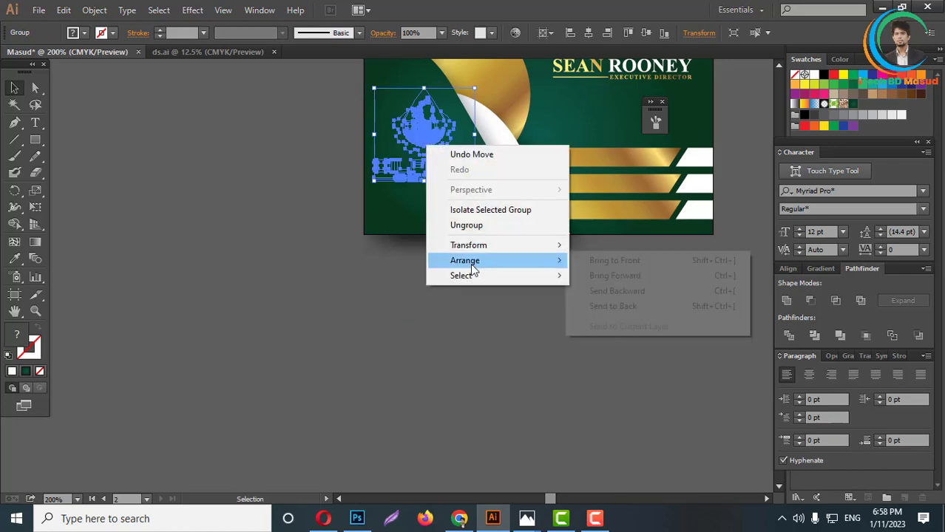
pyautogui.click(616, 255)
pyautogui.click(544, 362)
# - Shrink the second card's logo slightly about its centre and nudge it down a little
pyautogui.scroll(-3, 544, 366)
pyautogui.scroll(6, 532, 358)
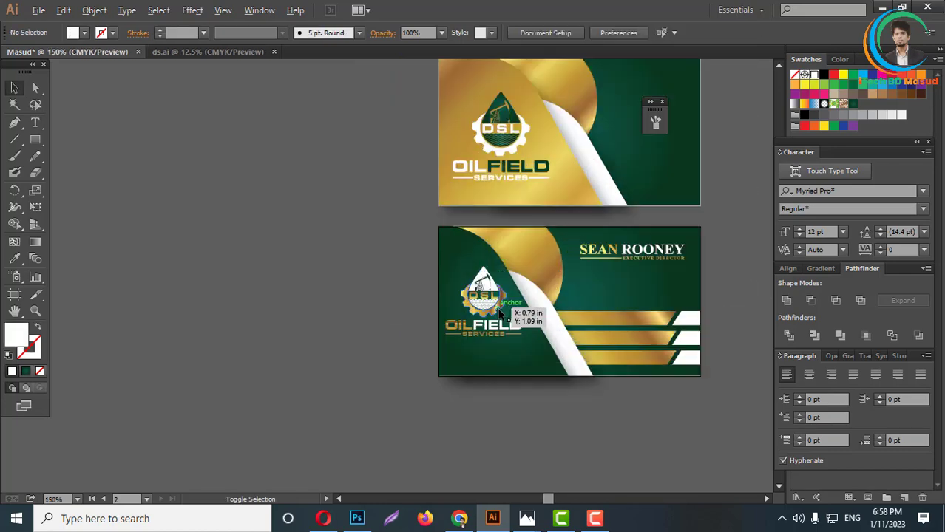
pyautogui.click(542, 358)
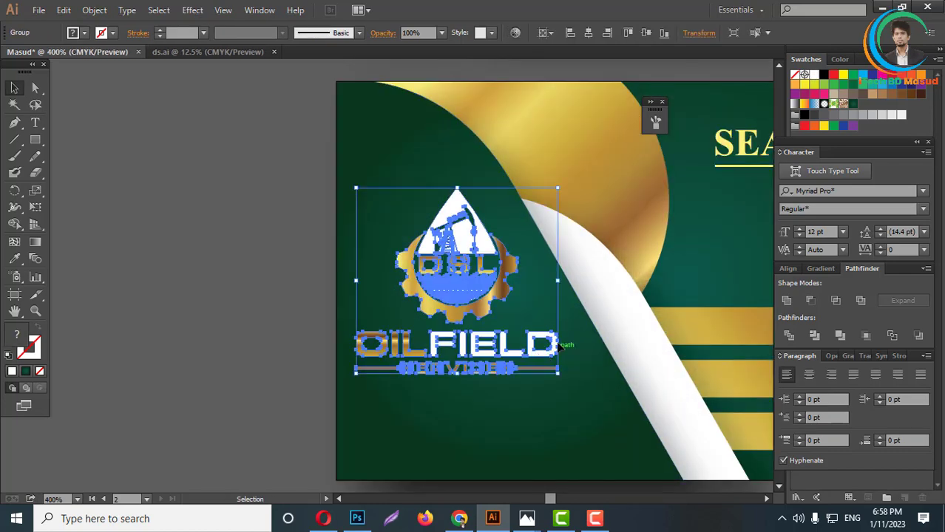
pyautogui.moveTo(560, 283); pyautogui.dragTo(547, 281)
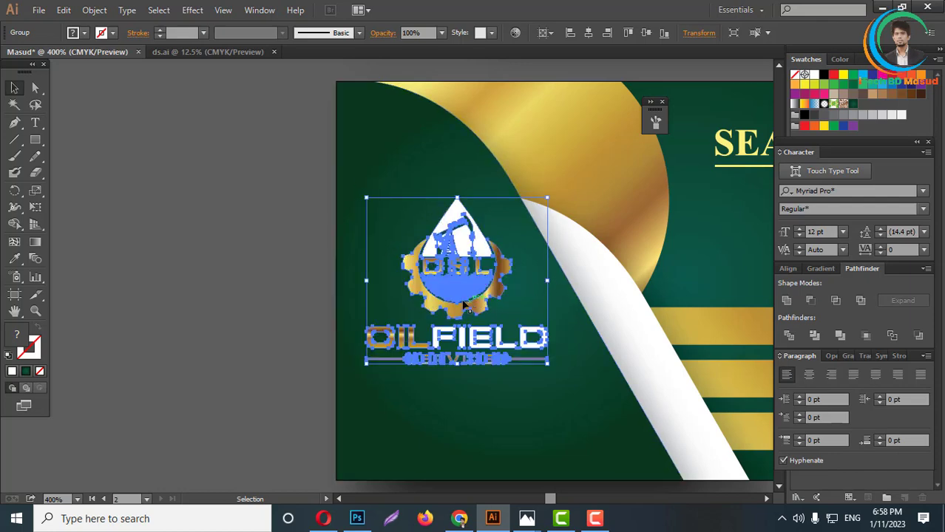
pyautogui.moveTo(458, 303); pyautogui.dragTo(459, 309)
pyautogui.scroll(-4, 458, 314)
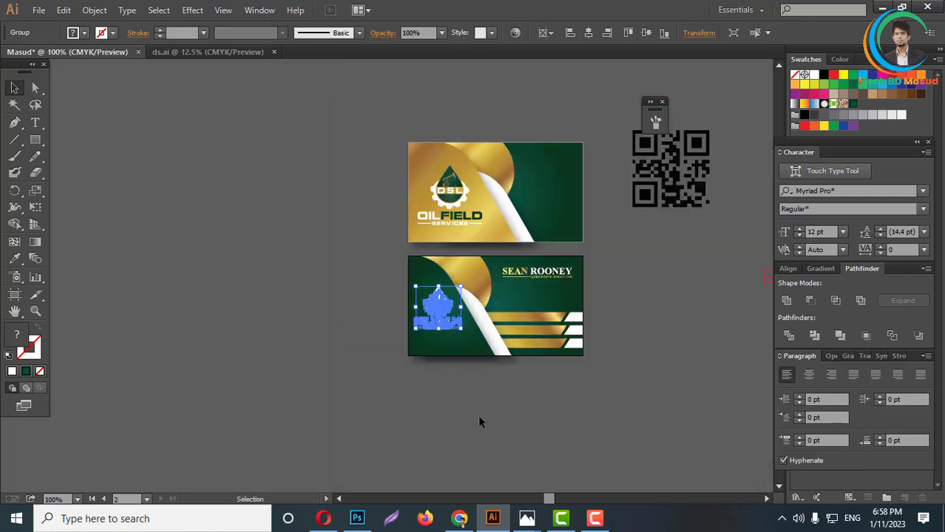
pyautogui.click(507, 422)
# - Enlarge the second card's logo slightly, letting it sit a touch lower on the green shape
pyautogui.scroll(2, 569, 410)
pyautogui.scroll(4, 442, 388)
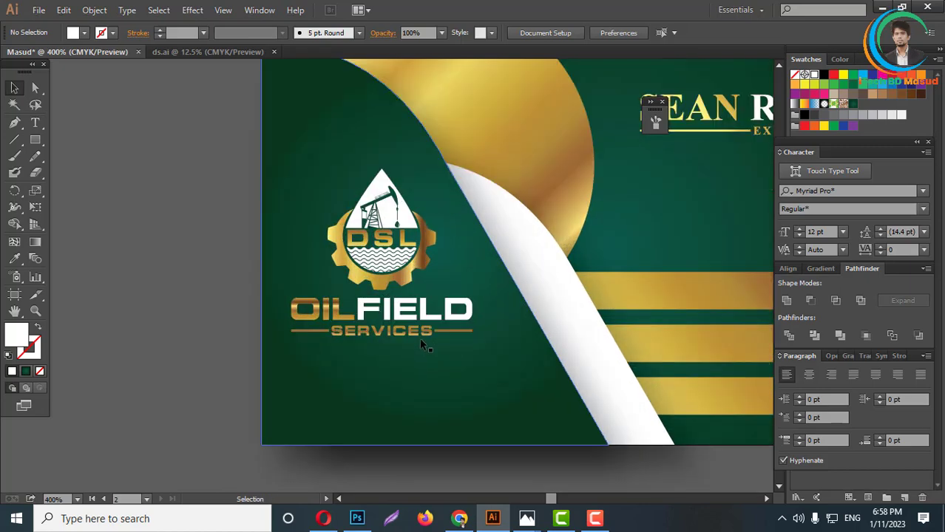
pyautogui.click(418, 336)
pyautogui.click(418, 337)
pyautogui.moveTo(382, 339); pyautogui.dragTo(384, 351)
pyautogui.scroll(-2, 364, 264)
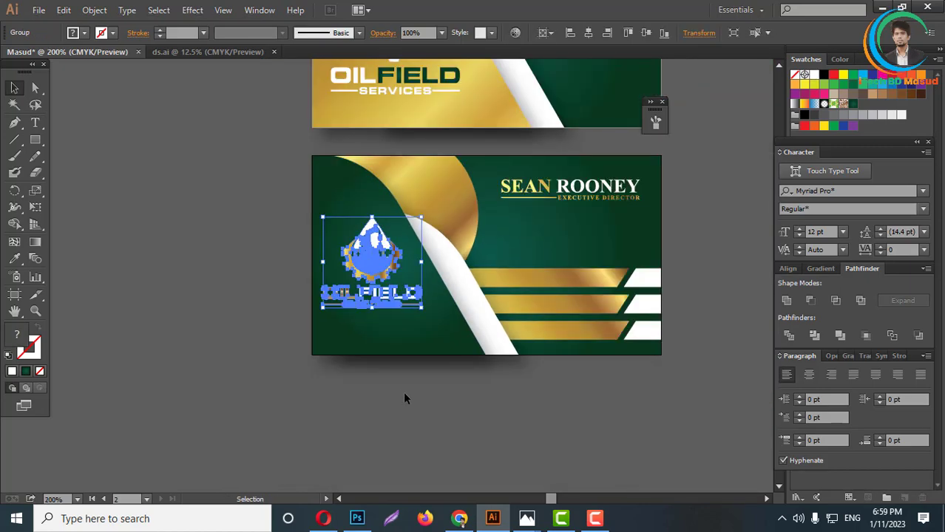
pyautogui.click(405, 393)
# - Draw a small white square just below the second card, beneath the logo
pyautogui.scroll(1, 518, 399)
pyautogui.scroll(-1, 520, 403)
pyautogui.scroll(2, 470, 385)
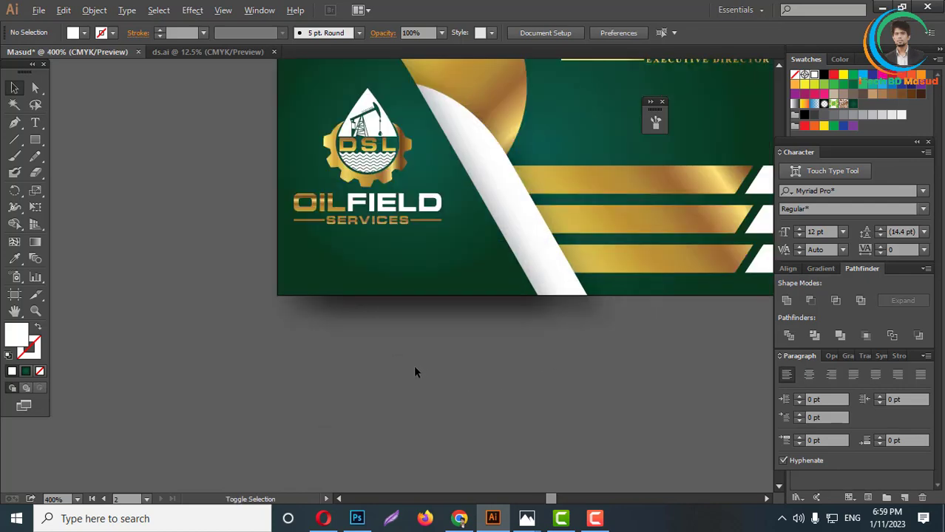
pyautogui.scroll(1, 399, 318)
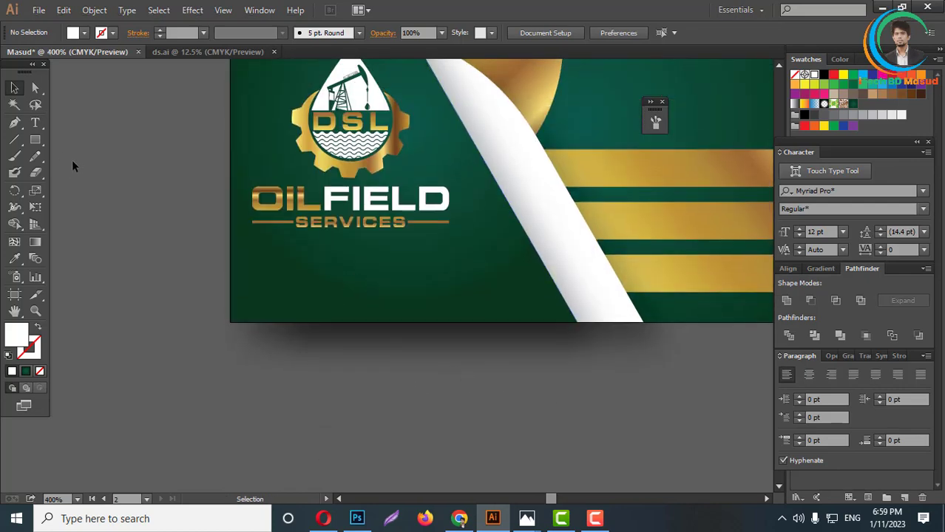
pyautogui.click(35, 141)
pyautogui.moveTo(363, 387); pyautogui.dragTo(403, 427)
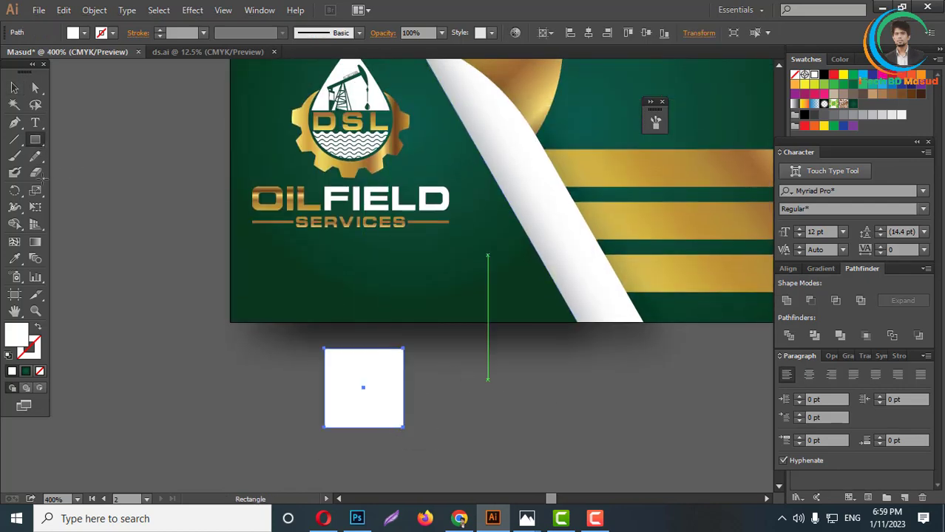
pyautogui.click(15, 90)
# - Shrink the second card's logo and move it higher on the green shape to free space beneath it
pyautogui.scroll(2, 396, 253)
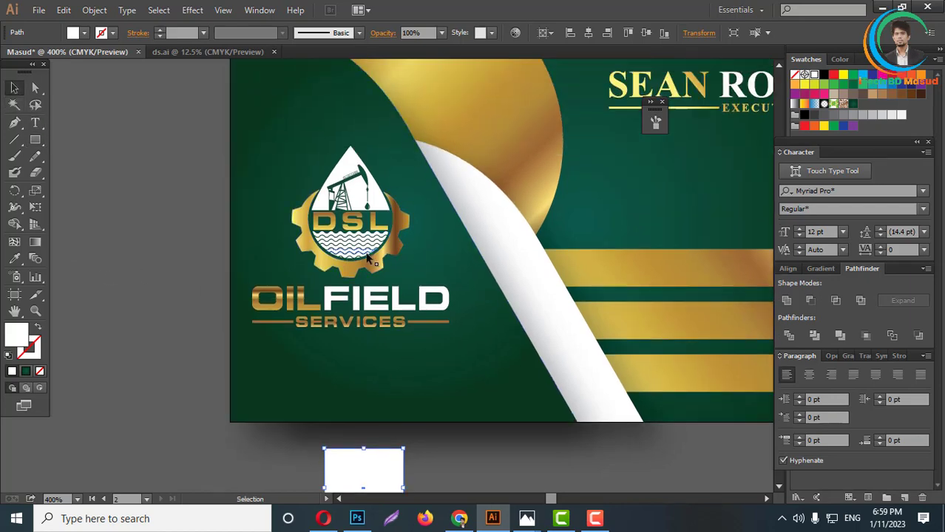
pyautogui.click(368, 256)
pyautogui.moveTo(350, 317); pyautogui.dragTo(353, 263)
pyautogui.scroll(1, 362, 288)
pyautogui.hotkey('ctrl', '-')
pyautogui.hotkey('ctrl', '-')
pyautogui.hotkey('ctrl', '-')
pyautogui.click(414, 401)
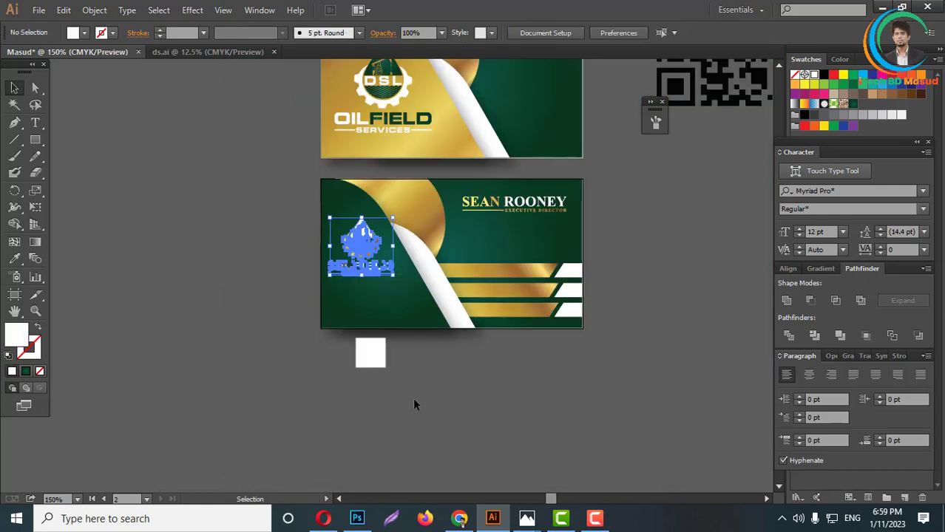
# - Move the white square onto the second card's green shape, directly beneath the logo
pyautogui.keyDown('alt'); pyautogui.scroll(2, 369, 363); pyautogui.keyUp('alt')
pyautogui.moveTo(372, 359); pyautogui.dragTo(365, 258)
pyautogui.keyDown('alt'); pyautogui.scroll(-3, 380, 370); pyautogui.keyUp('alt')
# - Move the QR code image from beside the first card to just below the second card
pyautogui.scroll(1, 579, 318)
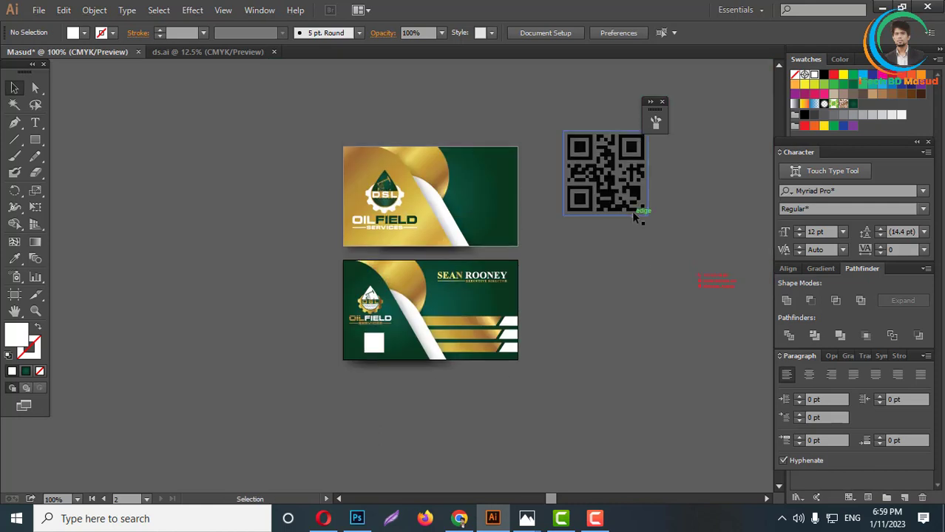
pyautogui.moveTo(639, 212); pyautogui.dragTo(381, 386)
pyautogui.keyDown('alt'); pyautogui.scroll(3, 423, 454); pyautogui.keyUp('alt')
pyautogui.scroll(3, 384, 395)
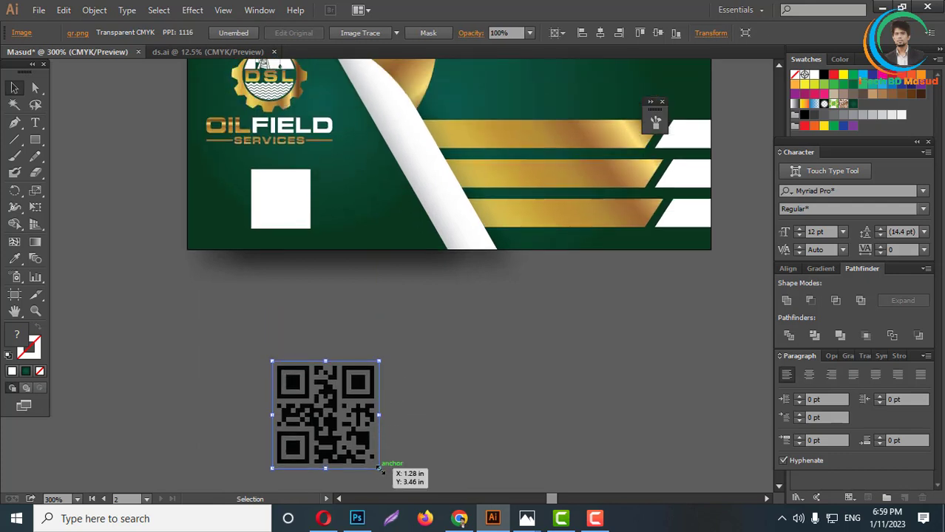
# - Scale the QR code down to fit inside the white square, place it there and bring it to the front
pyautogui.moveTo(380, 469); pyautogui.dragTo(289, 210)
pyautogui.click(380, 439)
pyautogui.rightClick(288, 210)
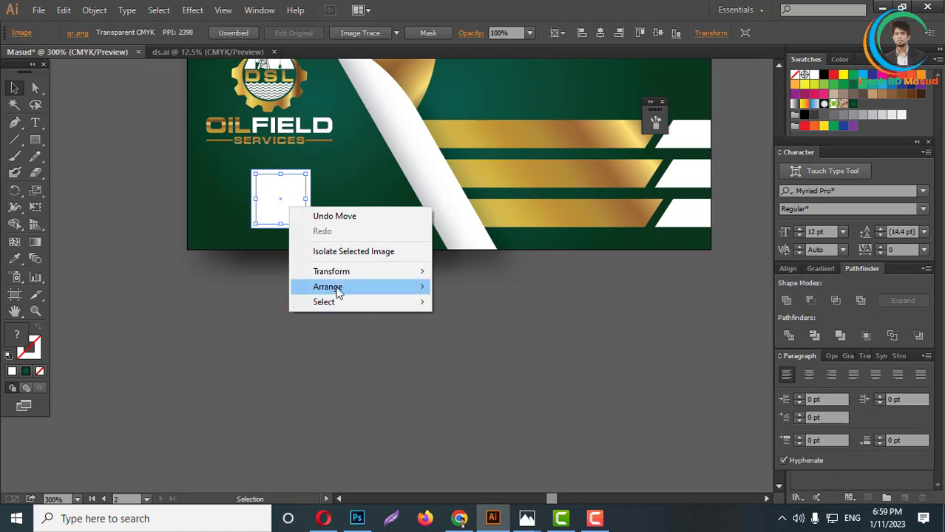
pyautogui.moveTo(336, 290)
pyautogui.click(460, 280)
pyautogui.click(488, 358)
pyautogui.hotkey('ctrl', '1')
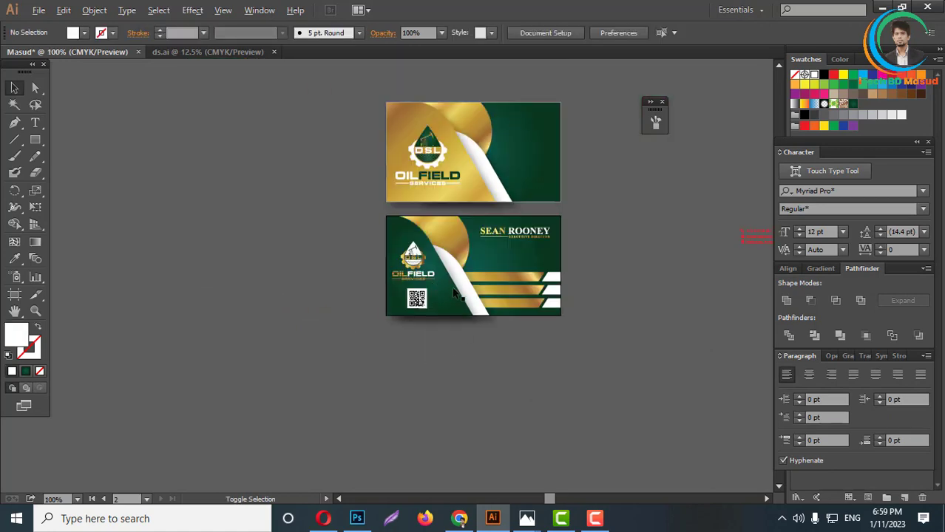
# - Enlarge the QR code about its centre until it almost fills the white square
pyautogui.scroll(7, 422, 306)
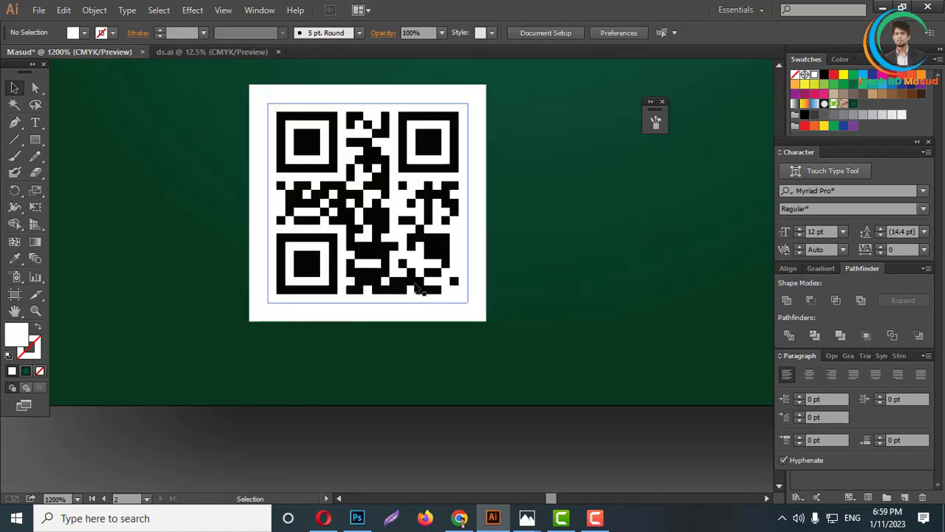
pyautogui.click(466, 306)
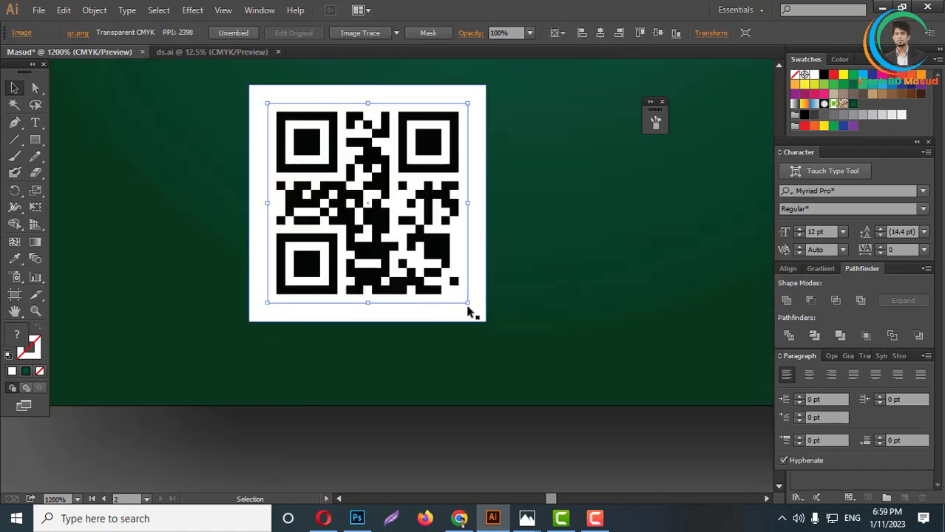
pyautogui.moveTo(467, 306); pyautogui.dragTo(481, 321)
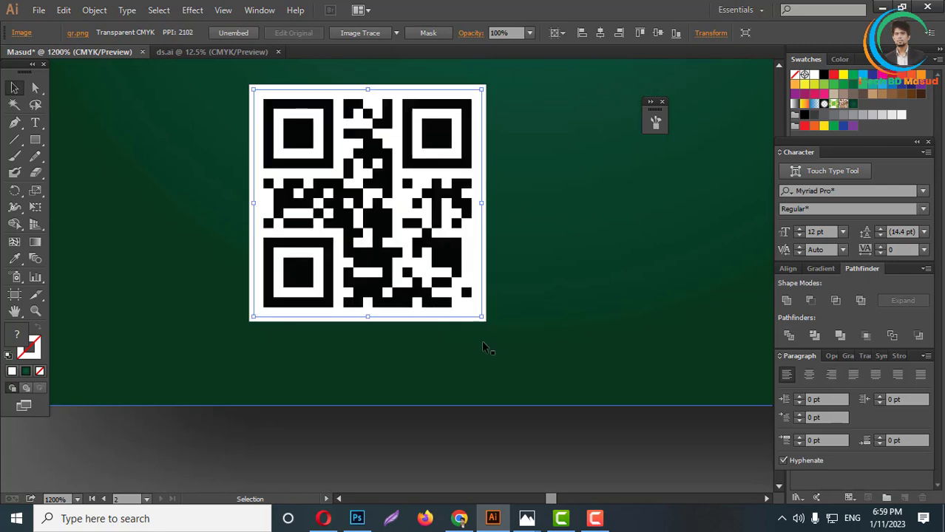
pyautogui.scroll(2, 474, 337)
pyautogui.scroll(-2, 423, 286)
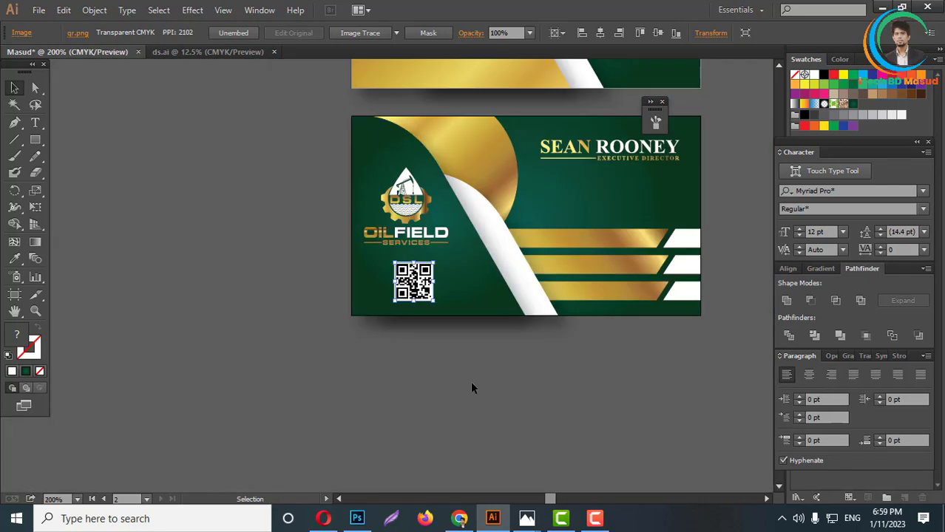
pyautogui.click(473, 383)
# - Enlarge the second card's logo slightly and shift it more directly above the QR code
pyautogui.scroll(-2, 448, 363)
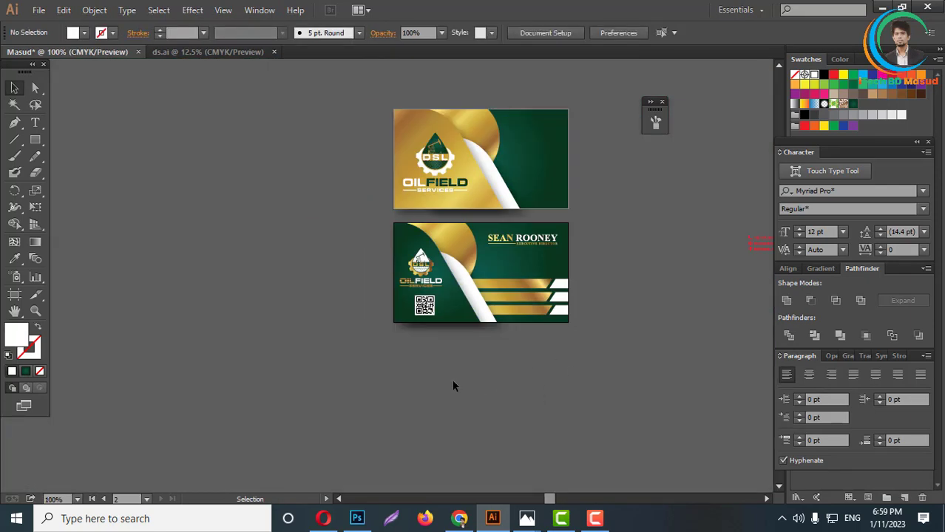
pyautogui.scroll(4, 459, 311)
pyautogui.click(469, 256)
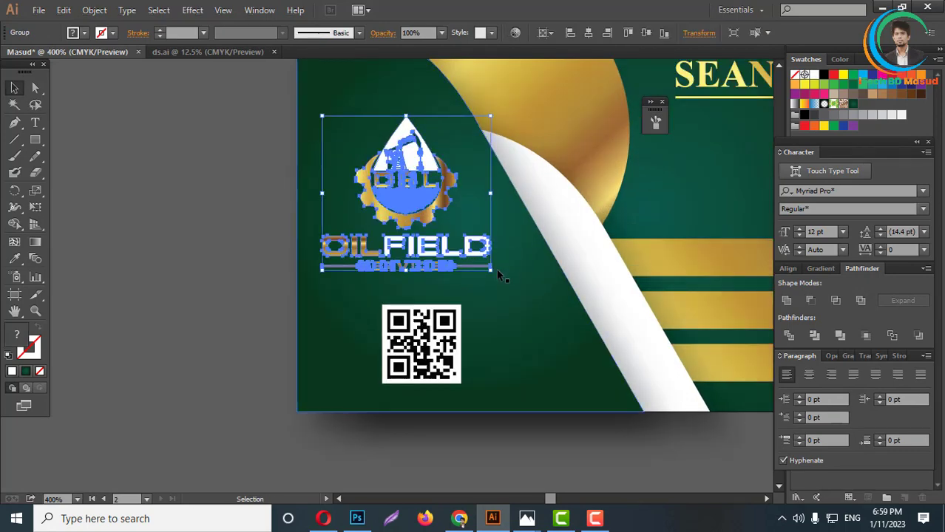
pyautogui.moveTo(494, 272); pyautogui.dragTo(467, 276)
pyautogui.scroll(-4, 343, 304)
pyautogui.click(413, 390)
# - Move the red contact details group with its icons close to the second card's right edge, beside the contact bars
pyautogui.scroll(1, 453, 311)
pyautogui.scroll(-1, 448, 305)
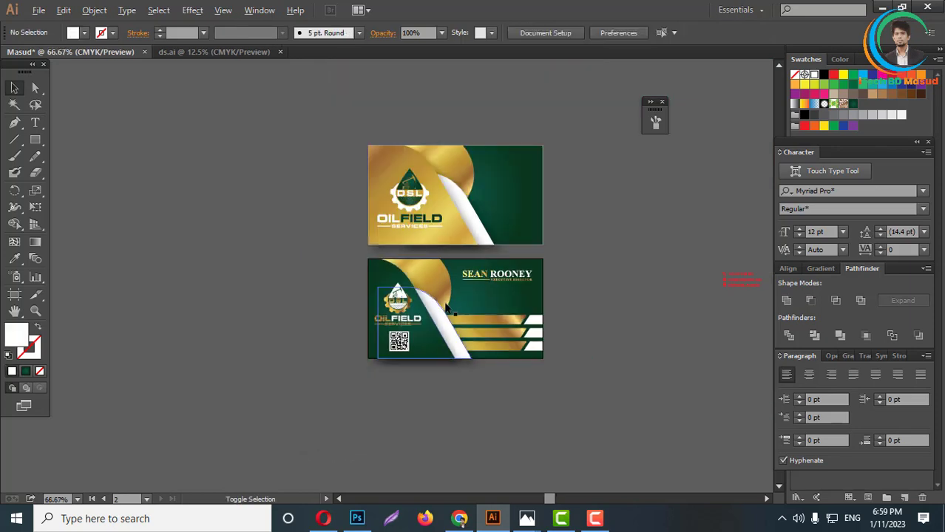
pyautogui.scroll(-1, 446, 307)
pyautogui.scroll(5, 473, 325)
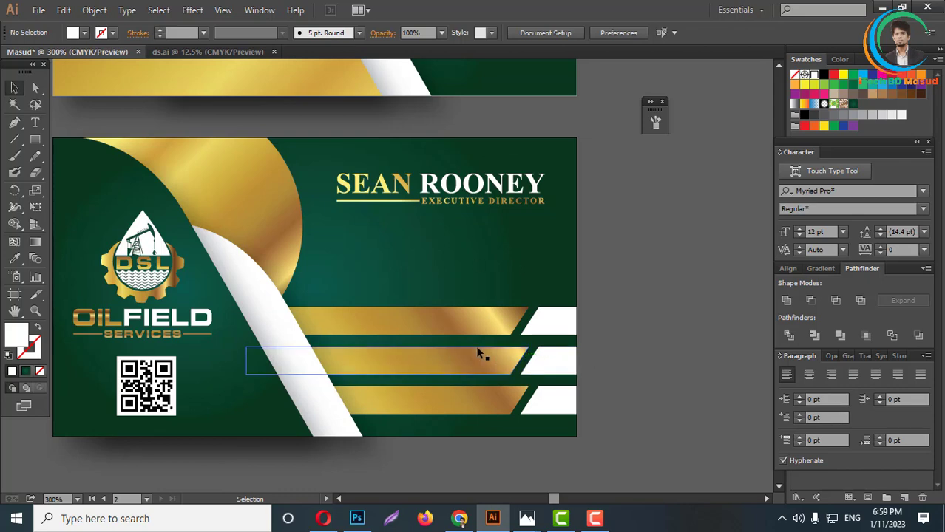
pyautogui.scroll(-3, 477, 354)
pyautogui.scroll(2, 643, 326)
pyautogui.moveTo(733, 278); pyautogui.dragTo(404, 400)
pyautogui.scroll(4, 404, 400)
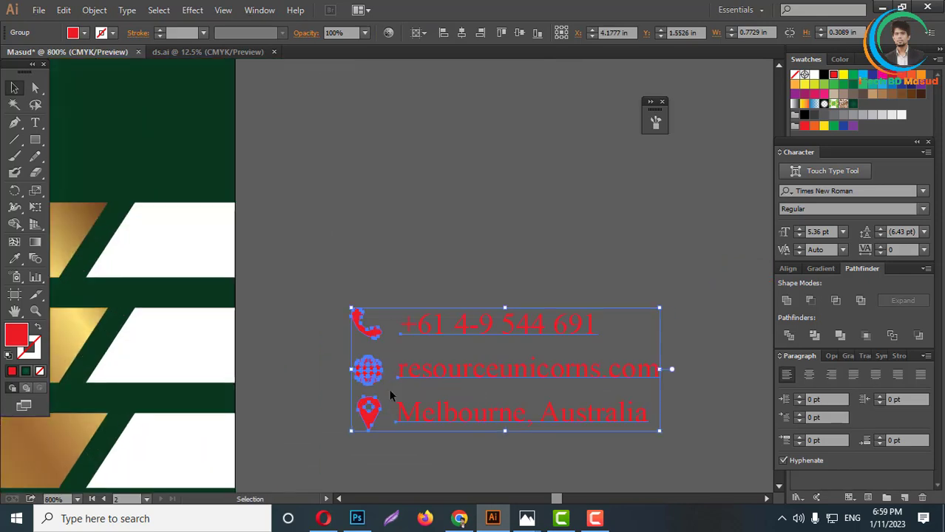
# - Ungroup the red contact details group so its icons and text lines can be moved separately
pyautogui.rightClick(352, 343)
pyautogui.click(388, 426)
pyautogui.click(360, 429)
pyautogui.scroll(-2, 392, 321)
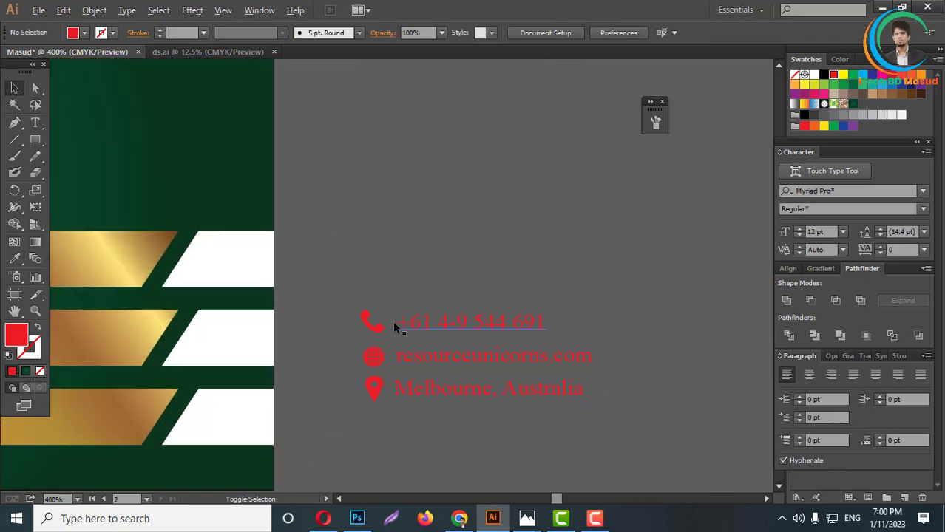
# - Place the phone icon on the uppermost white shape beside the contact bars and enlarge it to nearly fill the shape's height
pyautogui.scroll(3, 352, 324)
pyautogui.moveTo(421, 319); pyautogui.dragTo(196, 230)
pyautogui.scroll(-2, 394, 226)
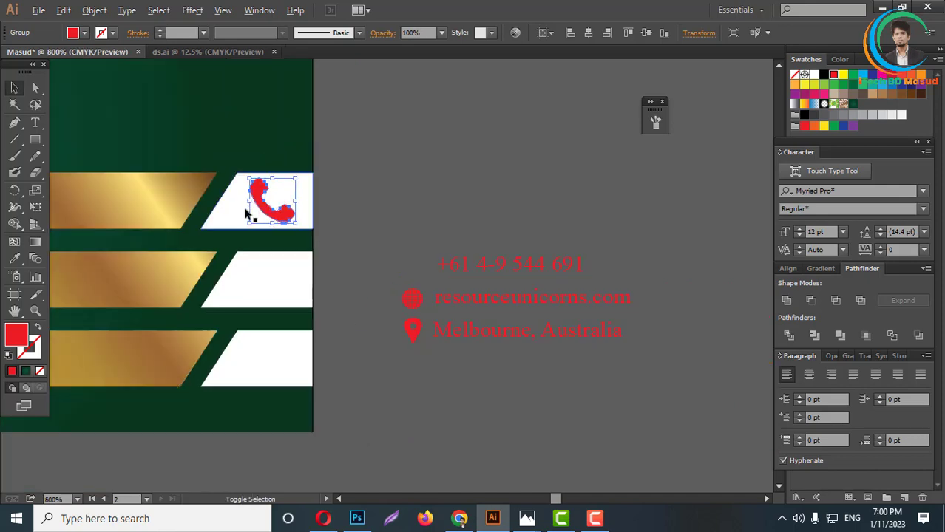
pyautogui.scroll(4, 249, 213)
pyautogui.moveTo(340, 231); pyautogui.dragTo(348, 224)
pyautogui.scroll(-1, 347, 224)
pyautogui.scroll(-2, 347, 229)
# - Recolour the phone icon with the gold gradient sampled from the uppermost contact bar
pyautogui.press('i')
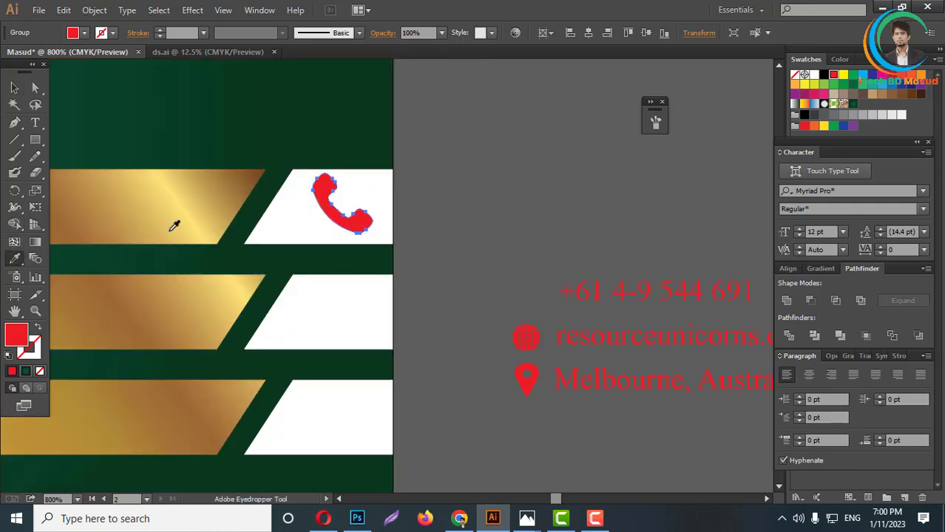
pyautogui.click(173, 224)
pyautogui.scroll(-1, 276, 222)
pyautogui.scroll(1, 429, 259)
# - Place the globe icon on the middle white shape and enlarge it to nearly fill the shape's height
pyautogui.moveTo(436, 274); pyautogui.dragTo(252, 275)
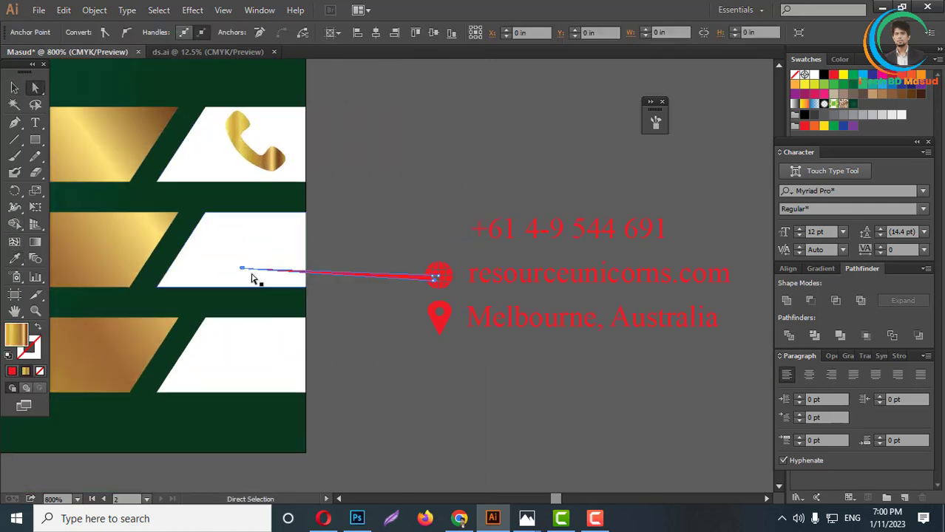
pyautogui.click(14, 87)
pyautogui.moveTo(442, 287); pyautogui.dragTo(280, 282)
pyautogui.scroll(1, 285, 277)
pyautogui.scroll(-2, 384, 274)
# - Recolour the globe icon with the gold gradient sampled from the middle contact bar
pyautogui.press('i')
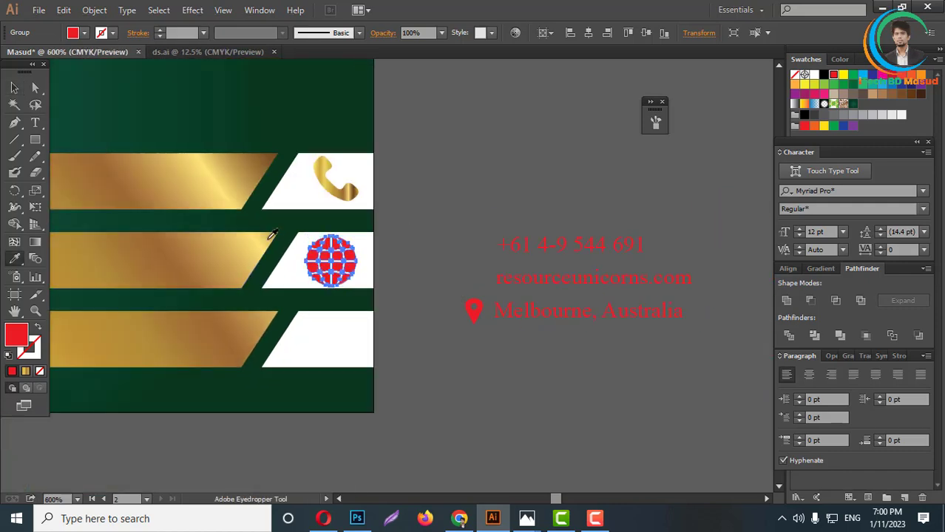
pyautogui.click(170, 262)
pyautogui.press('v')
pyautogui.press('g')
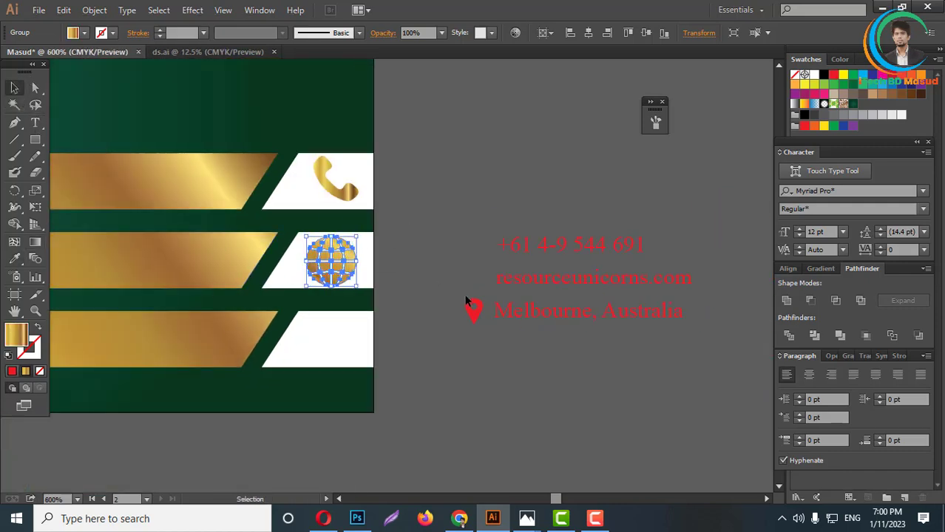
# - Place the location pin enlarged on the lowest white shape and fill it with the contact bar's gold gradient
pyautogui.moveTo(473, 309); pyautogui.dragTo(342, 380)
pyautogui.scroll(4, 336, 356)
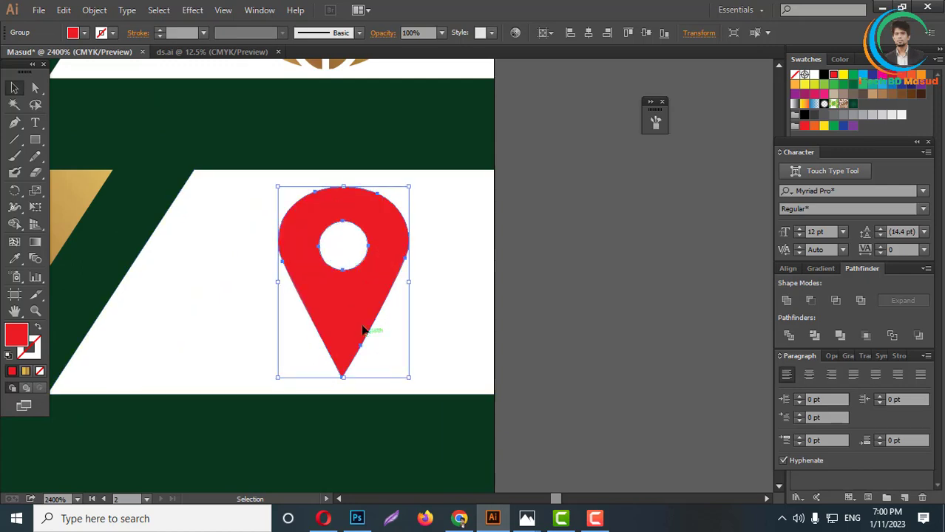
pyautogui.scroll(-3, 361, 329)
pyautogui.click(15, 259)
pyautogui.click(177, 295)
pyautogui.scroll(-4, 473, 244)
pyautogui.click(15, 89)
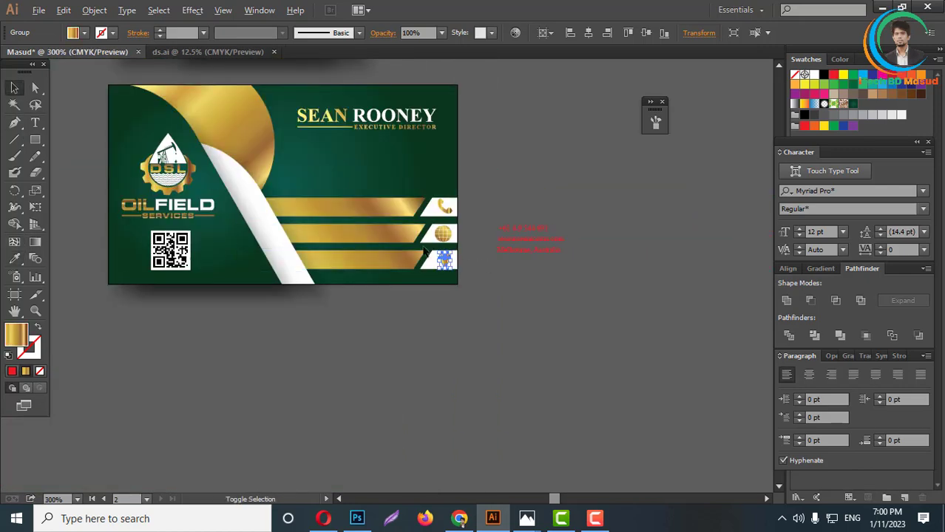
# - Redraw the location pin's gold gradient diagonally across the icon, then deselect it
pyautogui.scroll(4, 442, 245)
pyautogui.press('g')
pyautogui.moveTo(481, 263); pyautogui.dragTo(521, 254)
pyautogui.moveTo(435, 333); pyautogui.dragTo(541, 234)
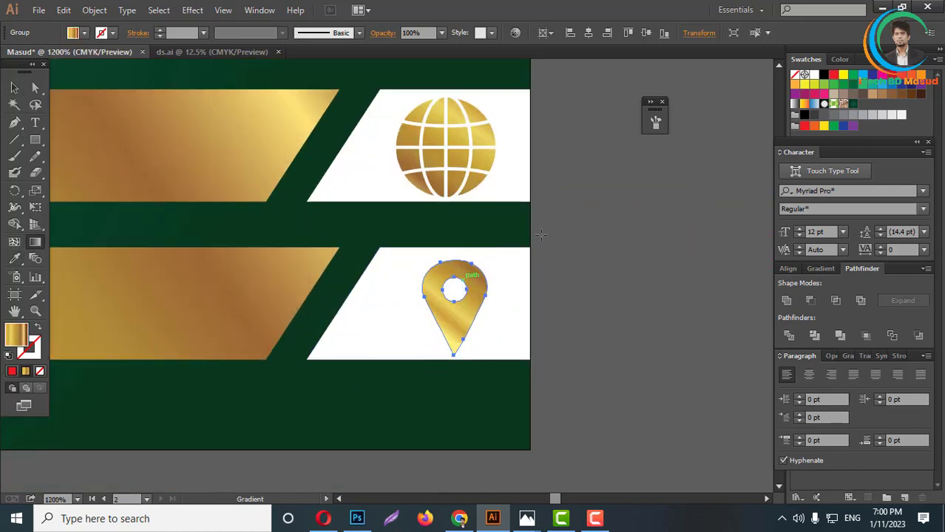
pyautogui.click(15, 89)
pyautogui.click(646, 252)
# - Place the red phone number on the uppermost gold bar and enlarge it to 11.62 pt
pyautogui.scroll(-3, 510, 318)
pyautogui.scroll(-1, 607, 248)
pyautogui.scroll(1, 626, 268)
pyautogui.moveTo(661, 251); pyautogui.dragTo(58, 194)
pyautogui.scroll(2, 297, 205)
pyautogui.moveTo(488, 205); pyautogui.dragTo(531, 216)
pyautogui.scroll(-3, 560, 178)
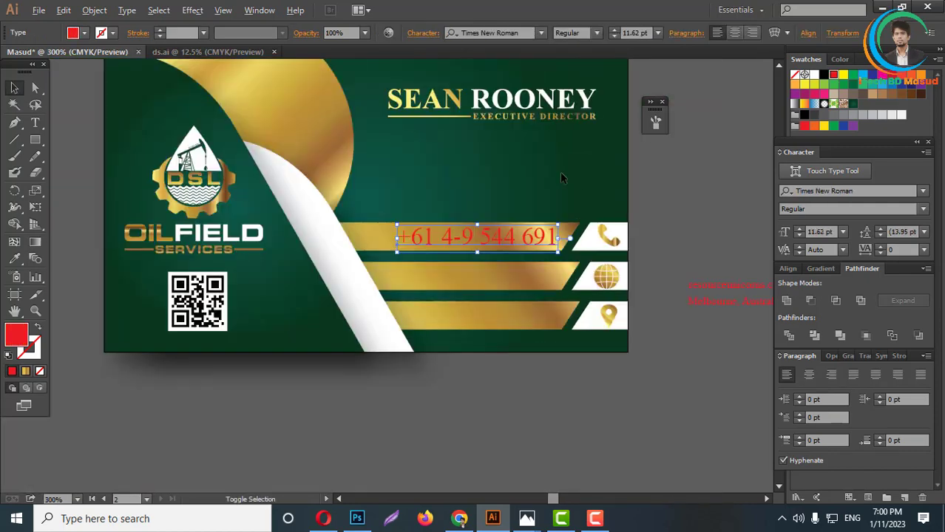
pyautogui.scroll(1, 543, 68)
pyautogui.click(499, 34)
pyautogui.scroll(-2, 445, 68)
pyautogui.click(592, 178)
# - Move the website line onto the middle gold bar and match its text size to the phone number at 11.62 pt
pyautogui.scroll(2, 634, 224)
pyautogui.moveTo(624, 220); pyautogui.dragTo(201, 205)
pyautogui.click(15, 258)
pyautogui.click(228, 161)
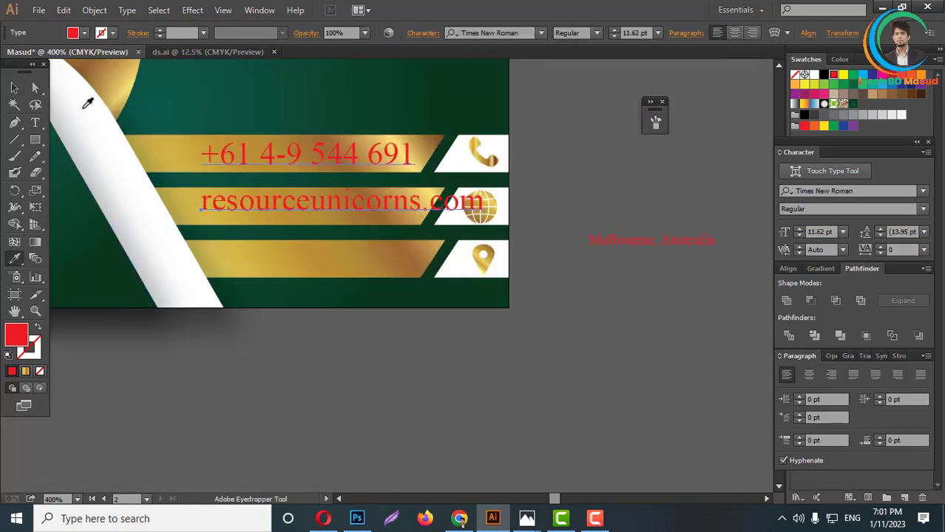
# - Scale the website line down to 9.98 pt and position it within the middle gold bar
pyautogui.click(15, 87)
pyautogui.moveTo(403, 208); pyautogui.dragTo(371, 205)
pyautogui.moveTo(453, 200)
pyautogui.mouseDown()
pyautogui.moveTo(413, 200)
pyautogui.moveTo(437, 206)
pyautogui.mouseUp()
pyautogui.scroll(2, 400, 206)
pyautogui.scroll(-1, 428, 200)
pyautogui.scroll(-2, 435, 205)
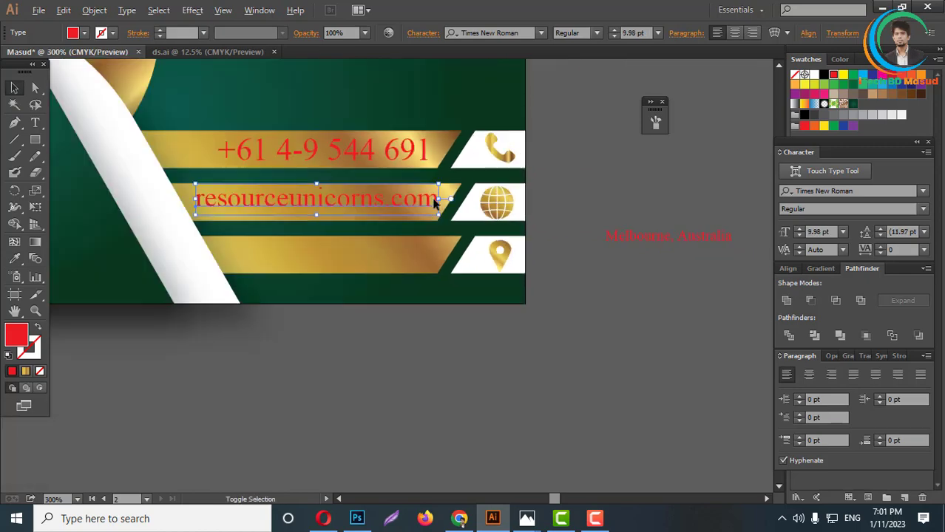
# - Match the phone number's text size to the website line at 9.98 pt and adjust its position slightly
pyautogui.scroll(1, 412, 173)
pyautogui.click(419, 164)
pyautogui.click(15, 258)
pyautogui.click(291, 211)
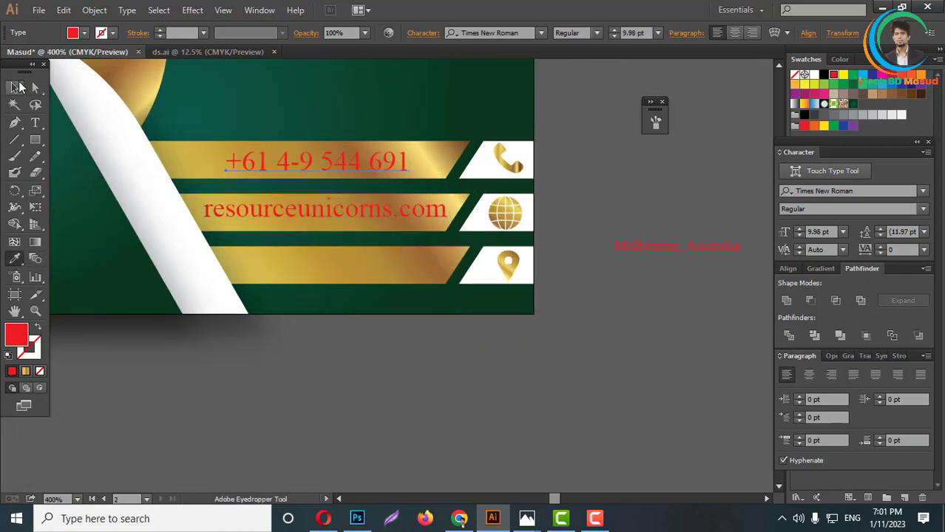
pyautogui.click(14, 87)
pyautogui.moveTo(406, 162); pyautogui.dragTo(405, 165)
# - Place the location line on the lowest gold bar, match its text style to the other lines and reduce it to 9.37 pt
pyautogui.moveTo(673, 250); pyautogui.dragTo(570, 232)
pyautogui.moveTo(296, 243); pyautogui.dragTo(202, 253)
pyautogui.click(15, 258)
pyautogui.click(129, 193)
pyautogui.click(15, 87)
pyautogui.scroll(2, 209, 241)
pyautogui.moveTo(515, 250); pyautogui.dragTo(488, 253)
pyautogui.scroll(-2, 517, 362)
# - Set the phone number, website and location lines to Bold
pyautogui.keyDown('shift'); pyautogui.click(438, 219); pyautogui.keyUp('shift')
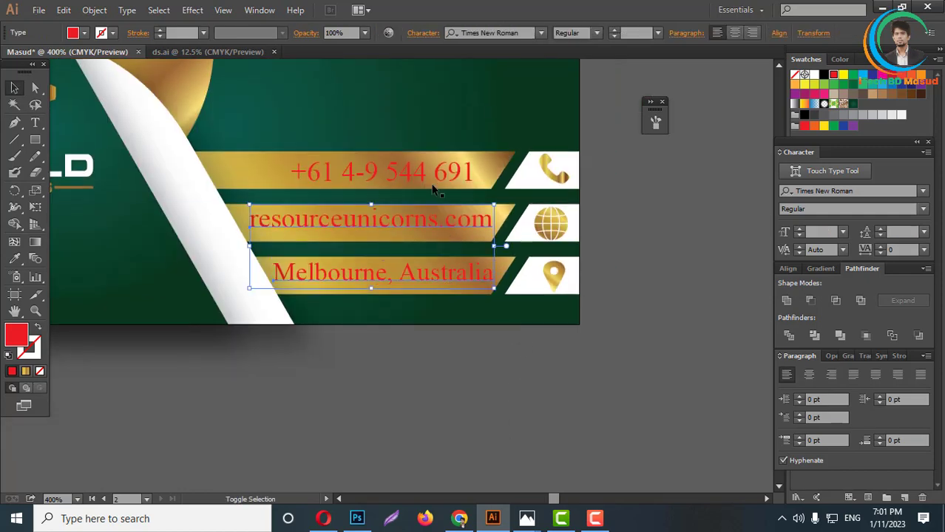
pyautogui.click(597, 32)
pyautogui.click(573, 83)
pyautogui.click(598, 291)
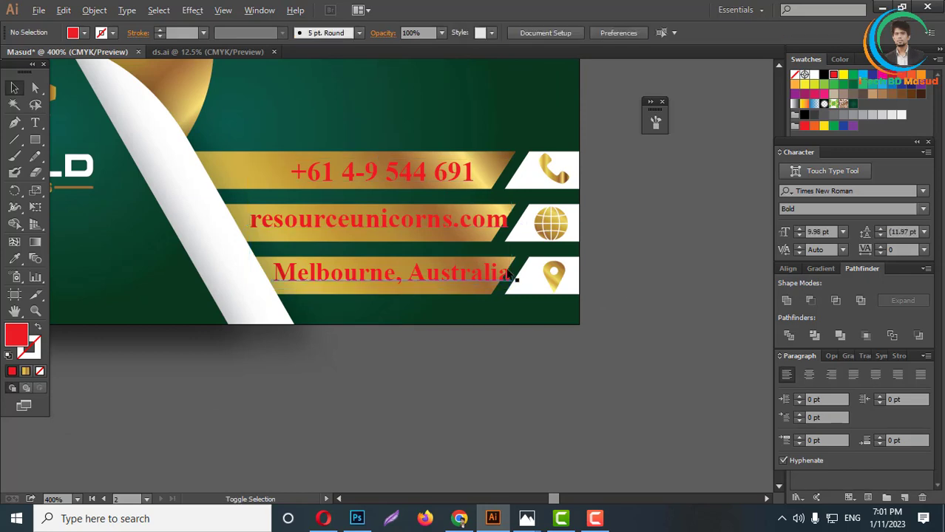
# - Shrink the bold website and location lines so both end before the slanted ends of their gold bars
pyautogui.scroll(2, 507, 275)
pyautogui.click(511, 233)
pyautogui.moveTo(514, 165); pyautogui.dragTo(484, 166)
pyautogui.click(498, 277)
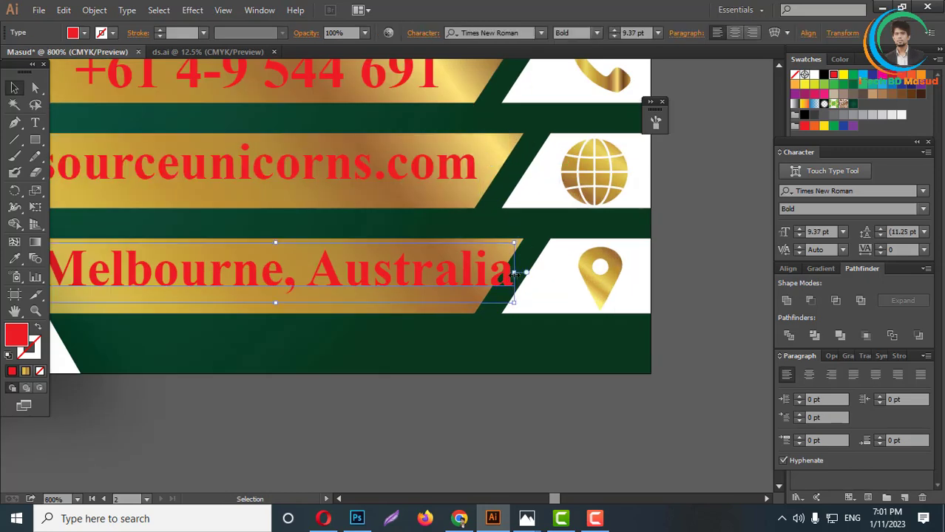
pyautogui.moveTo(518, 272); pyautogui.dragTo(485, 272)
# - Fill the phone number, website and location lines with white
pyautogui.scroll(-2, 470, 283)
pyautogui.keyDown('shift'); pyautogui.click(472, 226); pyautogui.keyUp('shift')
pyautogui.keyDown('shift'); pyautogui.click(409, 178); pyautogui.keyUp('shift')
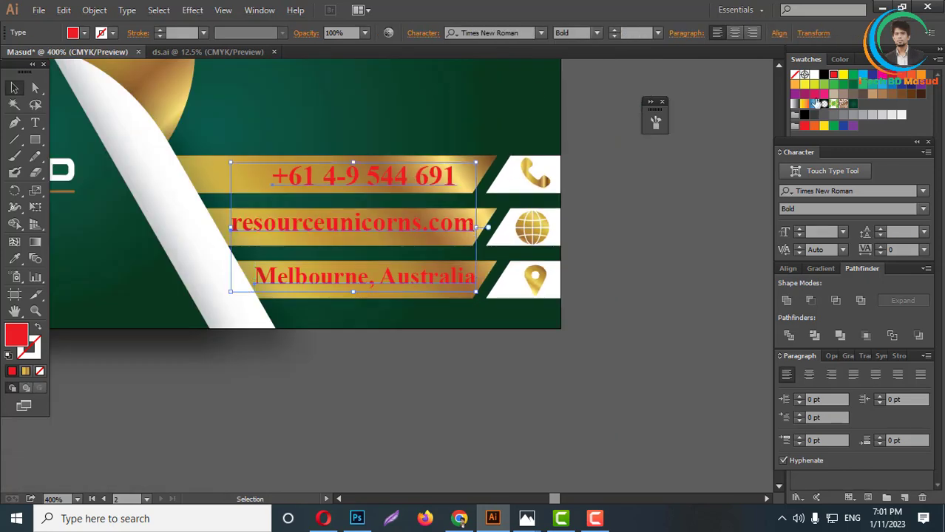
pyautogui.click(814, 75)
pyautogui.click(680, 243)
# - Convert the three white contact lines to outlines and nudge the phone number slightly towards its icon
pyautogui.scroll(-3, 582, 205)
pyautogui.scroll(4, 525, 208)
pyautogui.click(526, 223)
pyautogui.keyDown('shift'); pyautogui.click(528, 156); pyautogui.keyUp('shift')
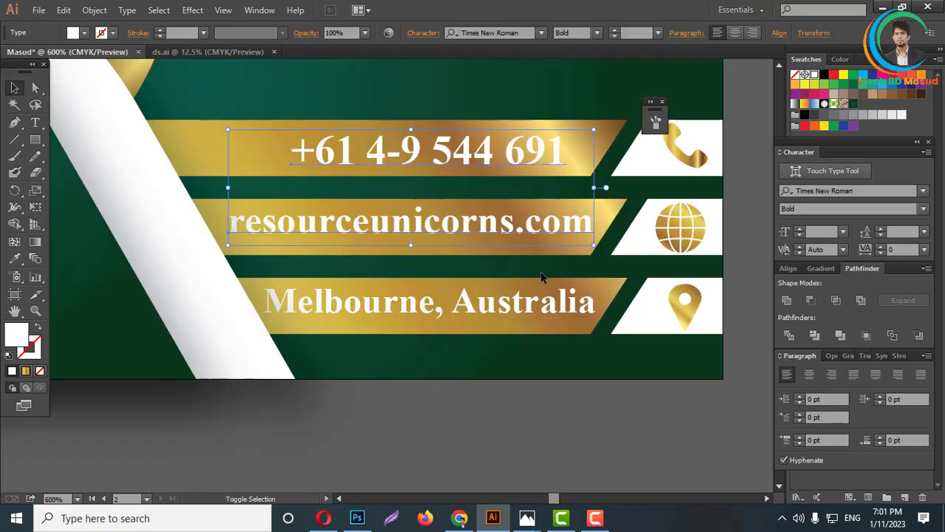
pyautogui.keyDown('shift'); pyautogui.click(542, 298); pyautogui.keyUp('shift')
pyautogui.rightClick(524, 225)
pyautogui.click(571, 321)
pyautogui.click(543, 431)
pyautogui.moveTo(559, 162); pyautogui.dragTo(569, 160)
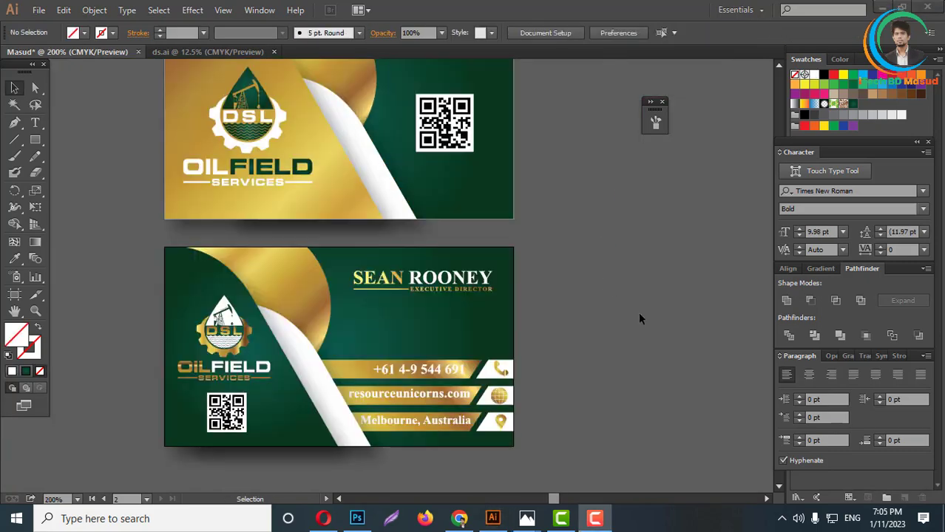
# - Review both sides of the business card at overview and closer zoom, checking the logo, QR code and contact details
pyautogui.hotkey('ctrl', '1')
pyautogui.press('super+space')
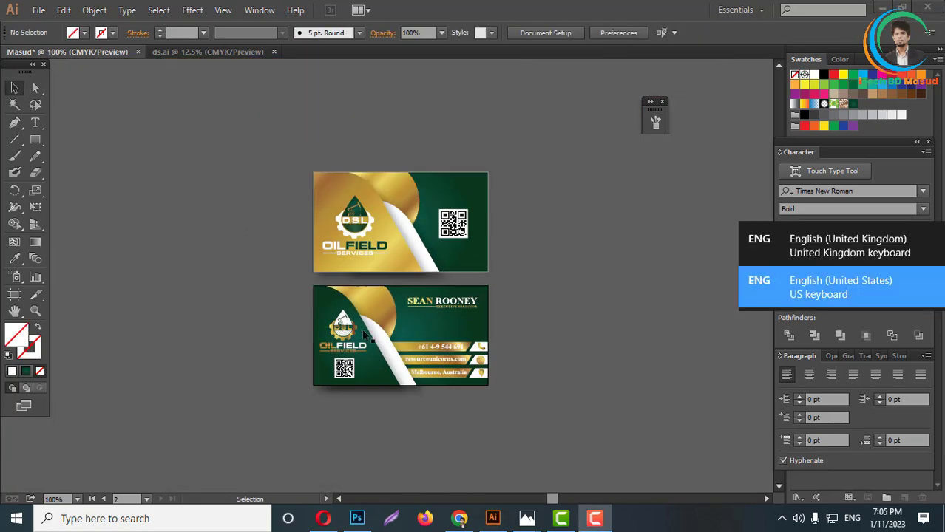
pyautogui.scroll(2, 364, 334)
pyautogui.scroll(1, 661, 336)
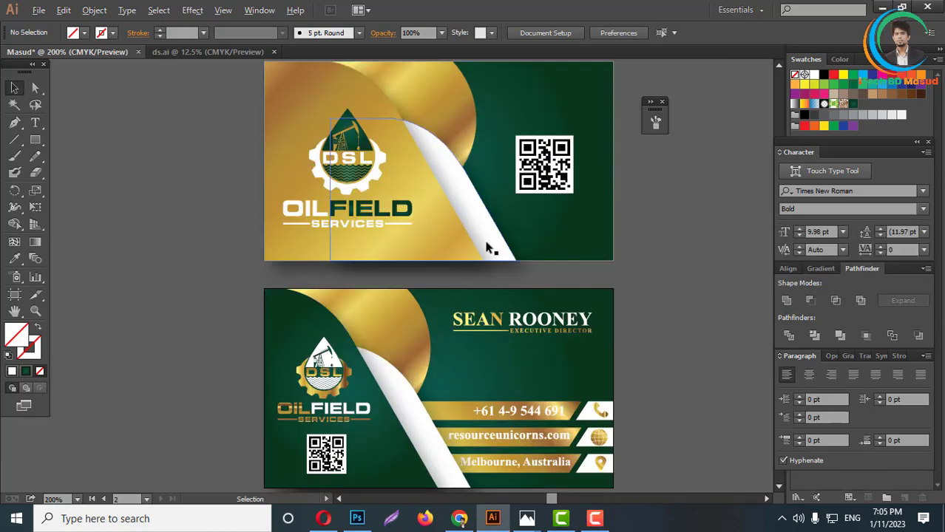
pyautogui.scroll(-2, 488, 248)
pyautogui.scroll(2, 508, 271)
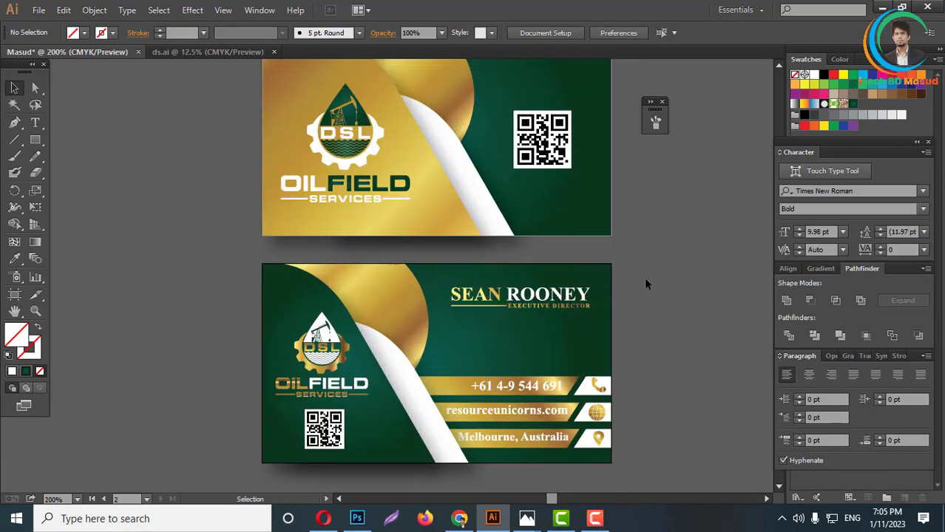
pyautogui.scroll(1, 645, 278)
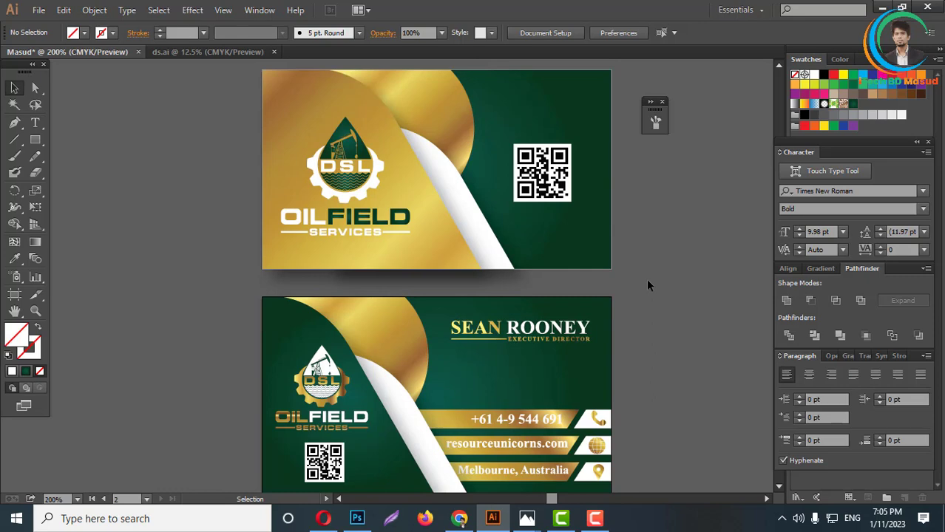
pyautogui.scroll(-4, 647, 285)
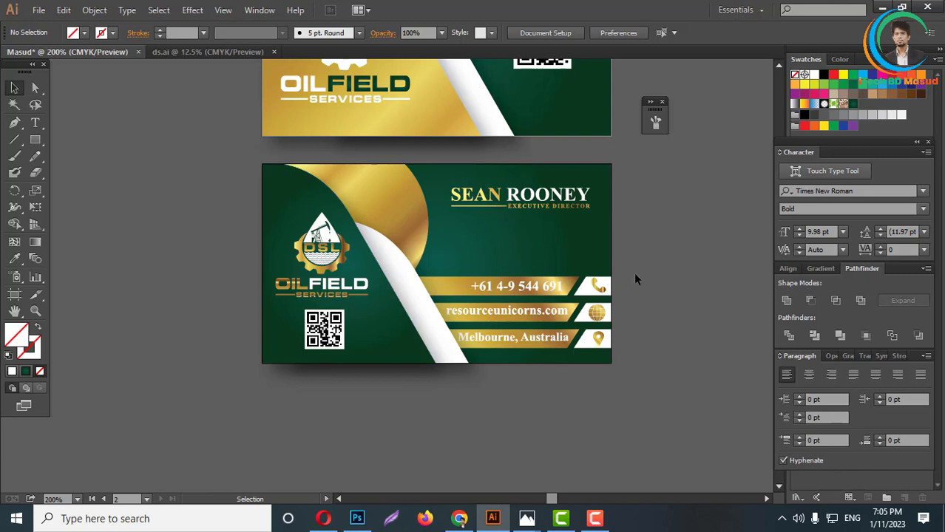
pyautogui.scroll(1, 635, 278)
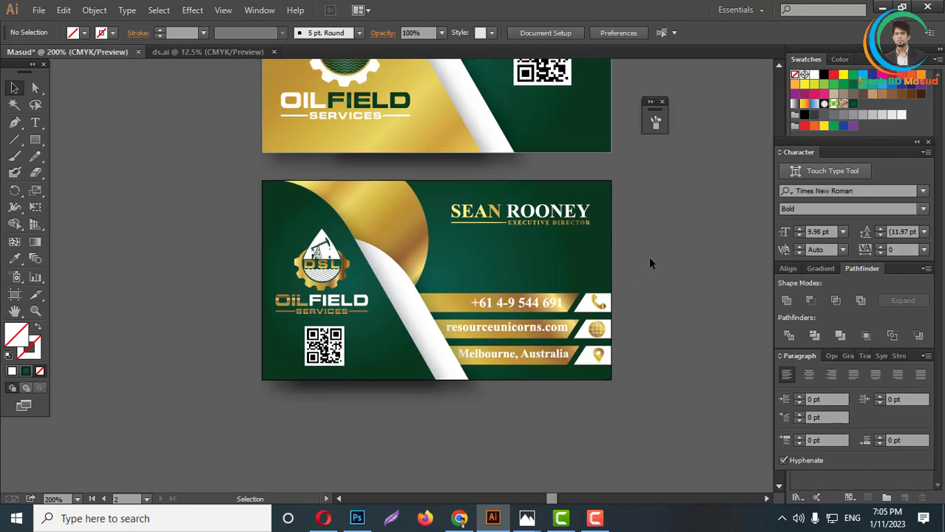
pyautogui.scroll(1, 644, 237)
pyautogui.scroll(1, 639, 222)
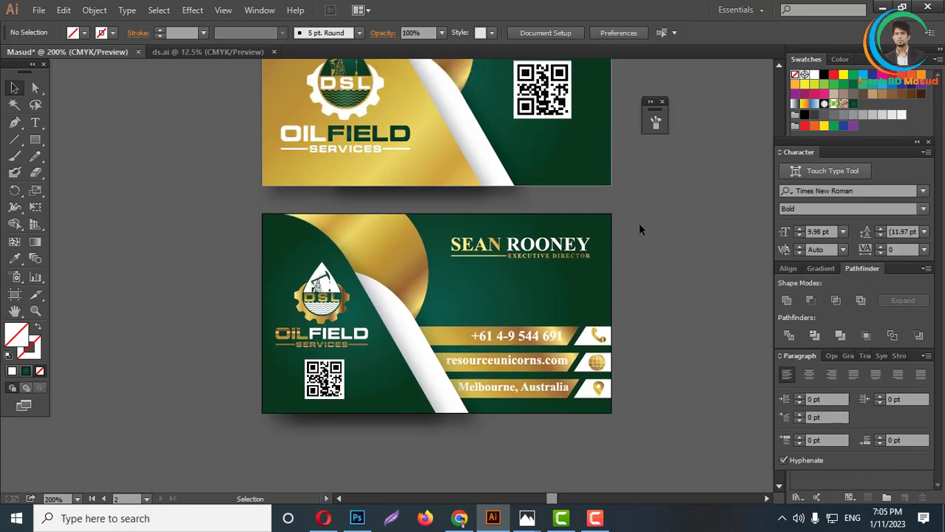
pyautogui.scroll(3, 654, 244)
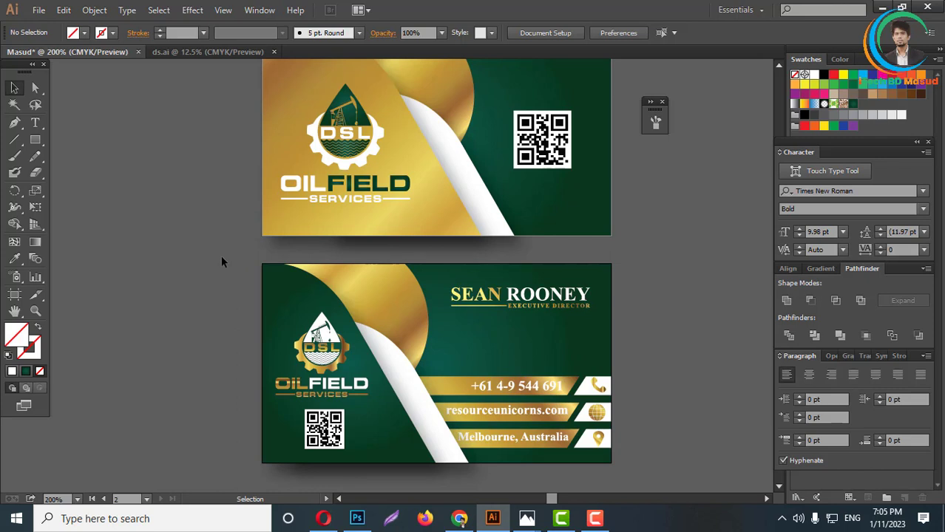
pyautogui.scroll(1, 595, 289)
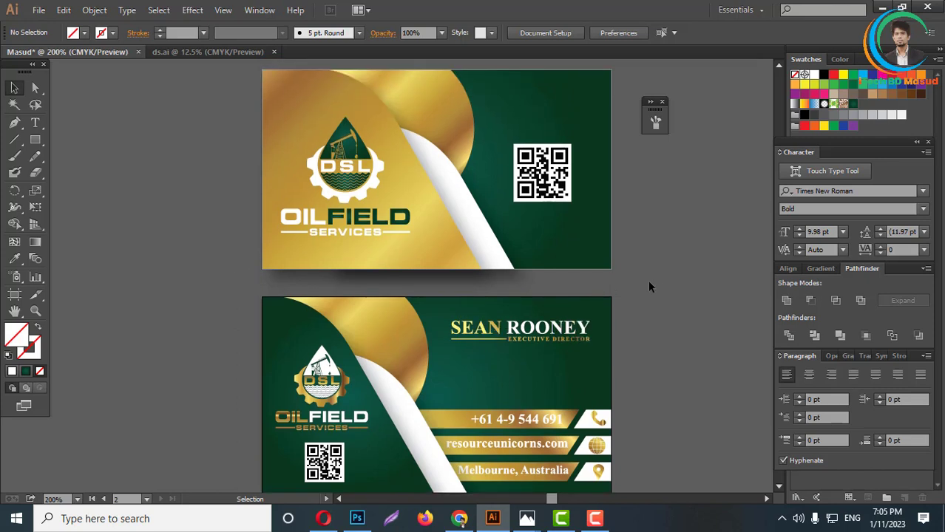
pyautogui.scroll(-1, 644, 290)
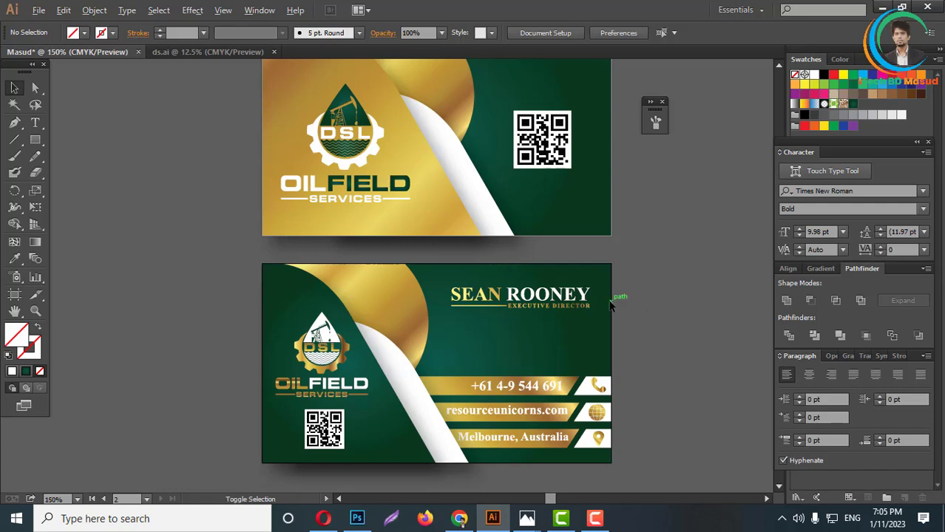
pyautogui.scroll(-2, 638, 294)
pyautogui.scroll(2, 634, 294)
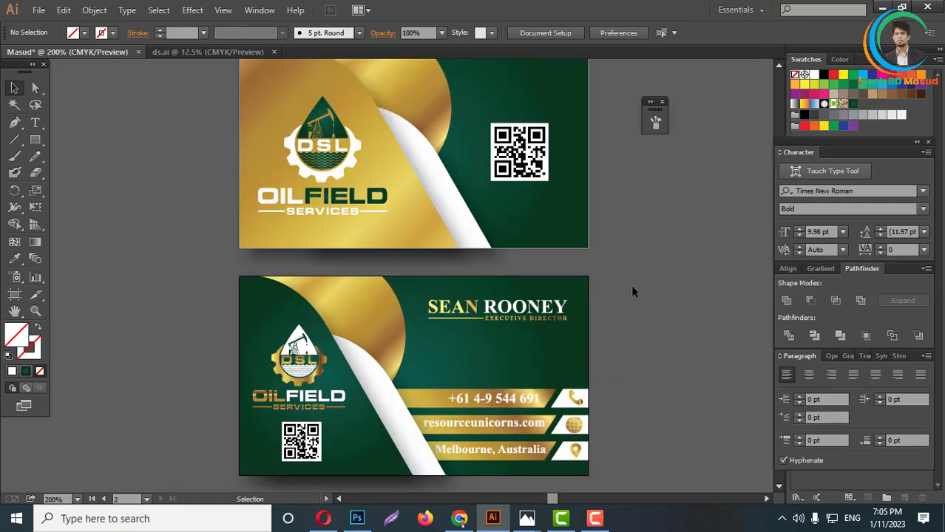
pyautogui.scroll(-2, 639, 272)
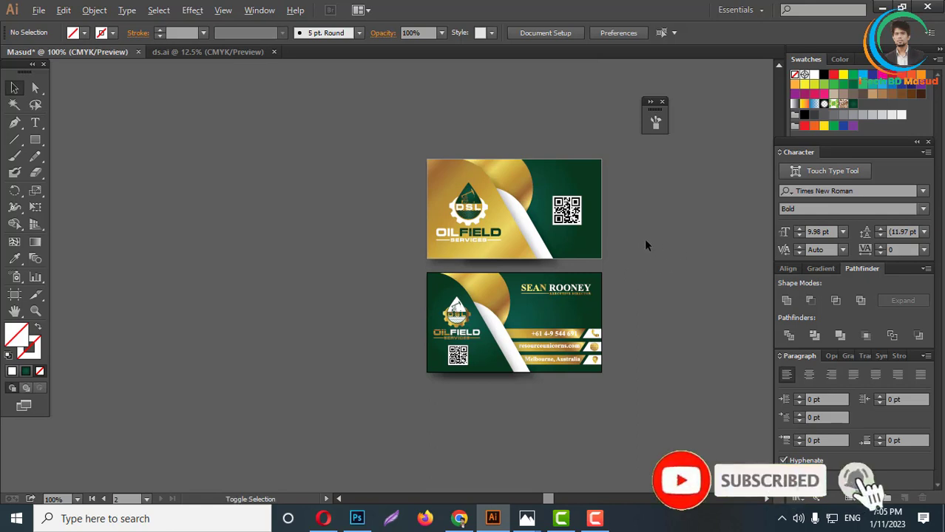
pyautogui.scroll(1, 641, 243)
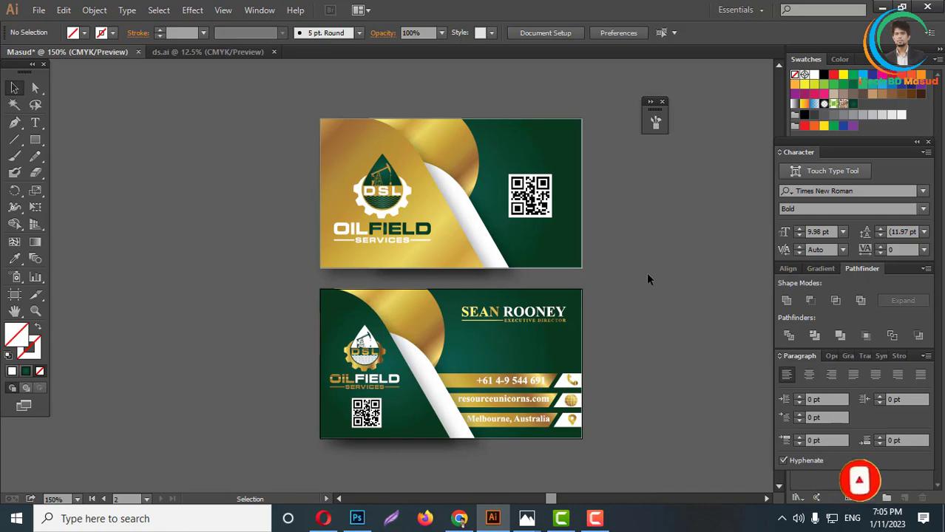
pyautogui.scroll(-2, 627, 275)
pyautogui.scroll(3, 627, 275)
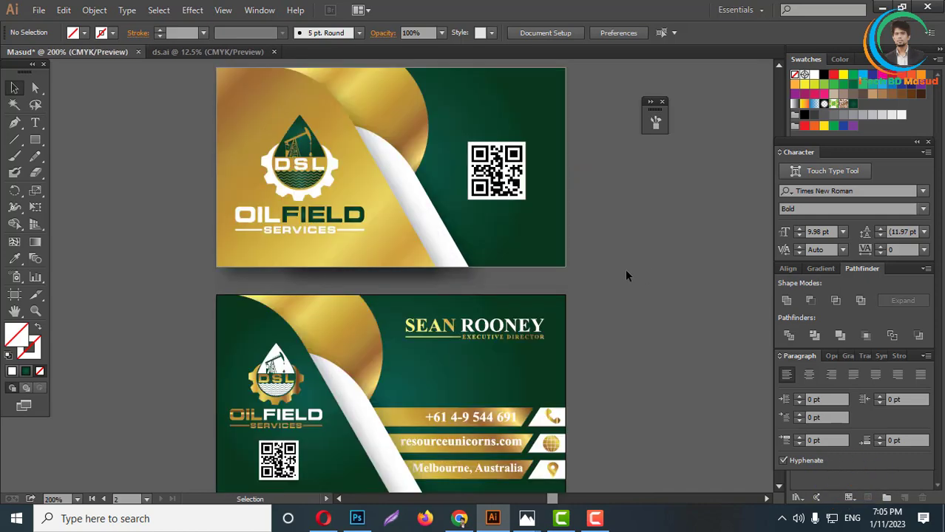